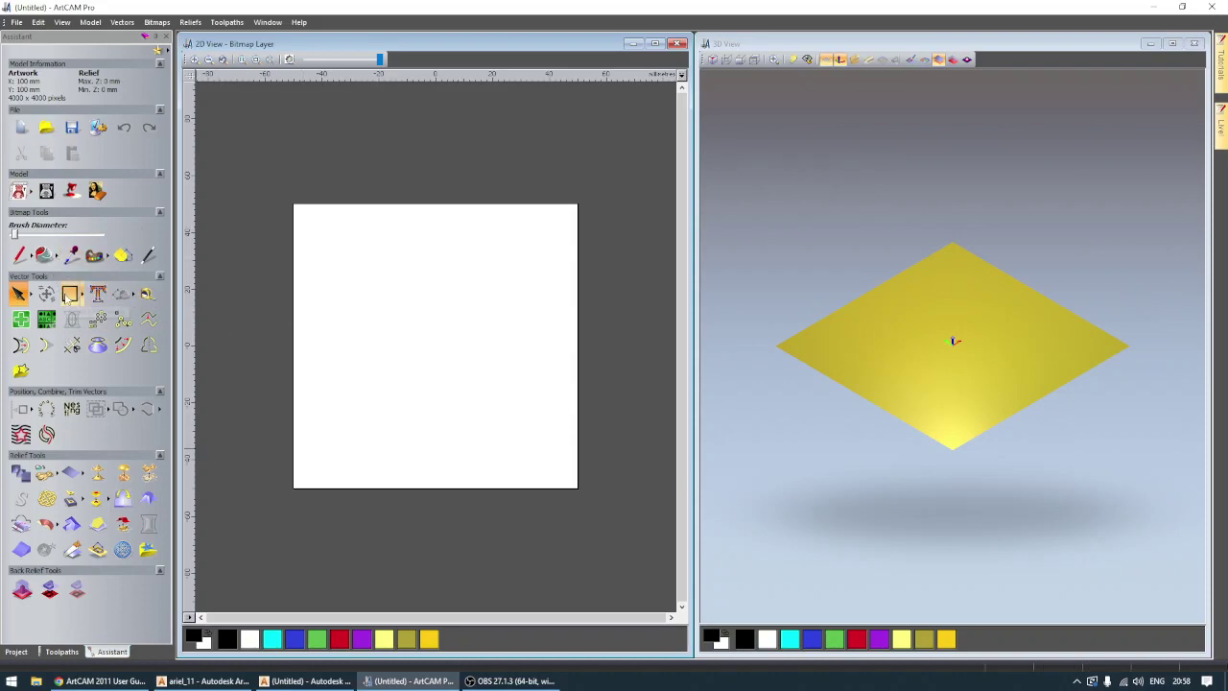
Step: Draw a rectangle vector about 14.6 by 15.3 mm near the centre of the artwork
{"action": "left_click", "coordinate": [69, 294]}
{"action": "left_click_drag", "start_coordinate": [416, 312], "coordinate": [459, 357]}
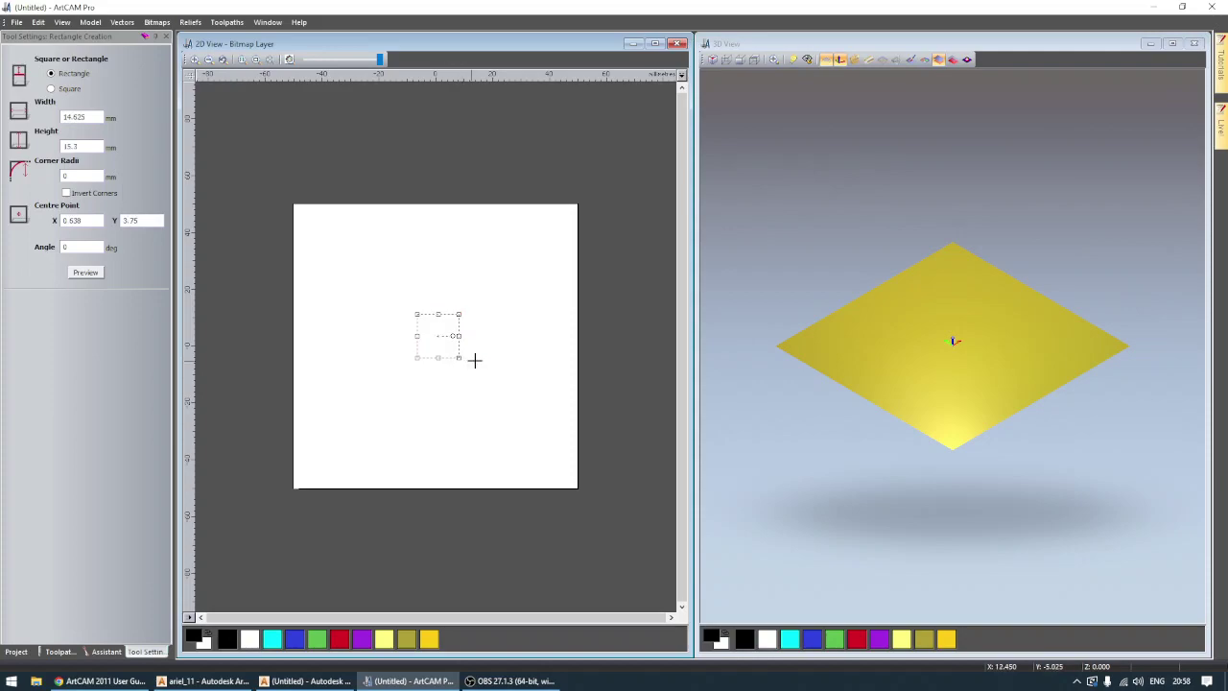
{"action": "left_click", "coordinate": [166, 36]}
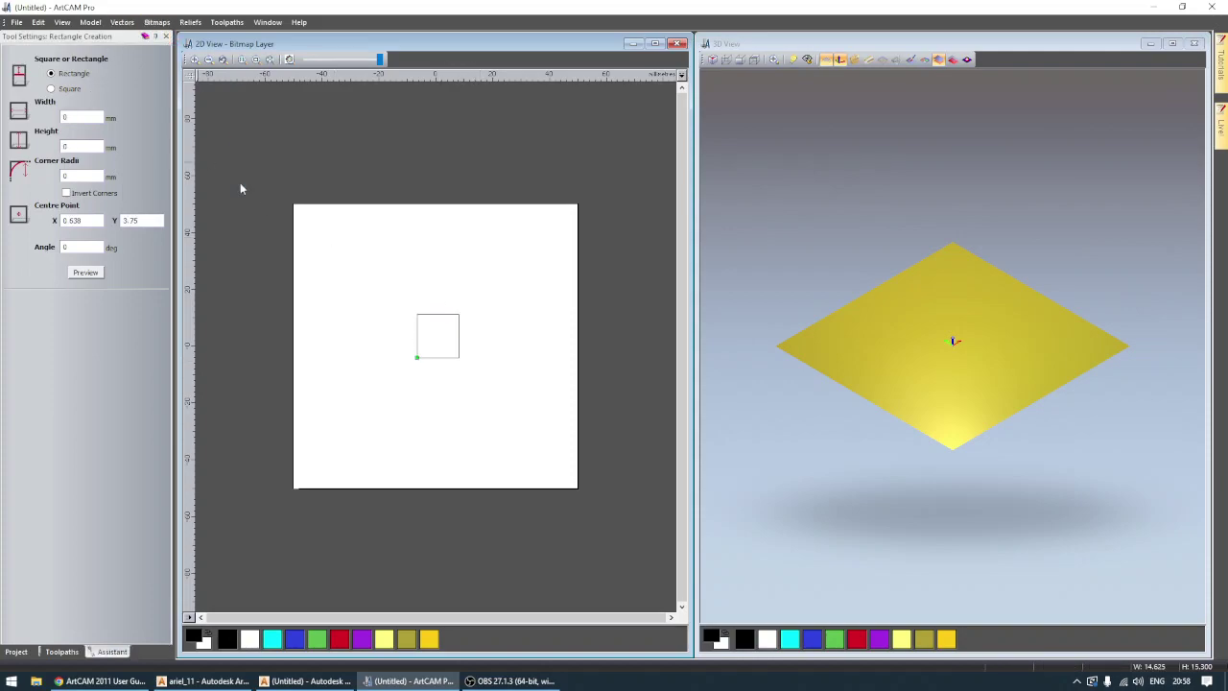
Step: Add an angled pyramid relief from the rectangle at 45 degrees with no height limit
{"action": "double_click", "coordinate": [432, 352]}
{"action": "left_click", "coordinate": [524, 272]}
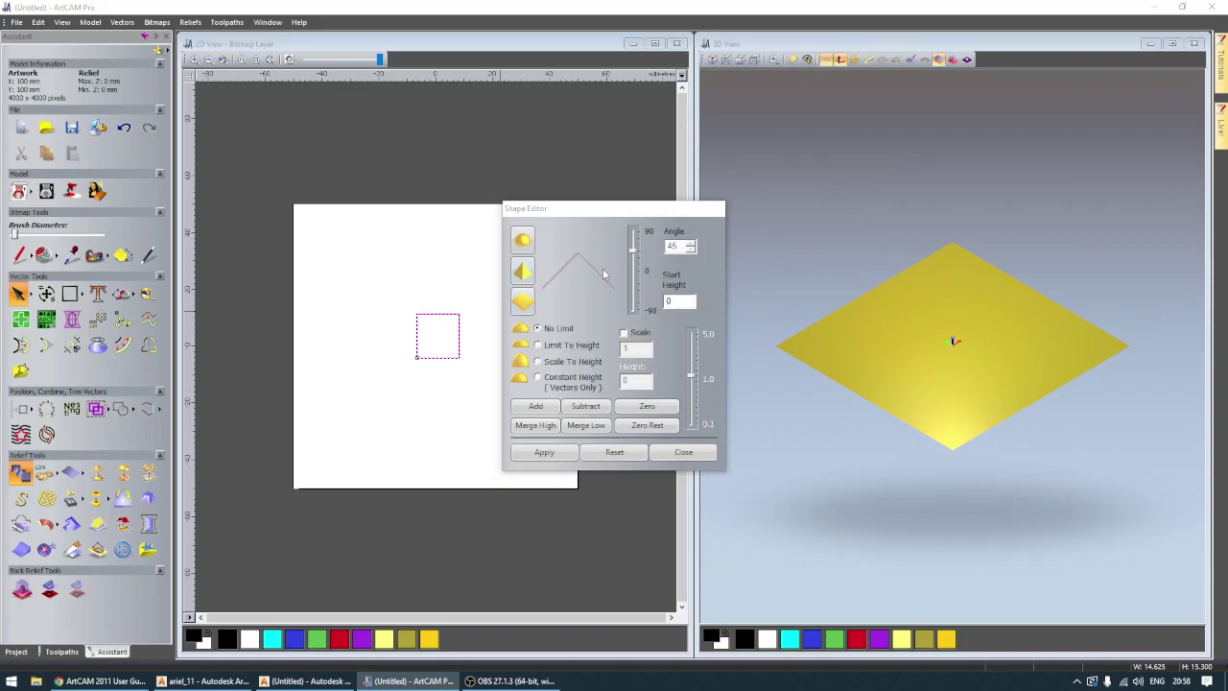
{"action": "left_click", "coordinate": [543, 407]}
{"action": "scroll", "coordinate": [964, 341], "scroll_direction": "up", "scroll_amount": 5}
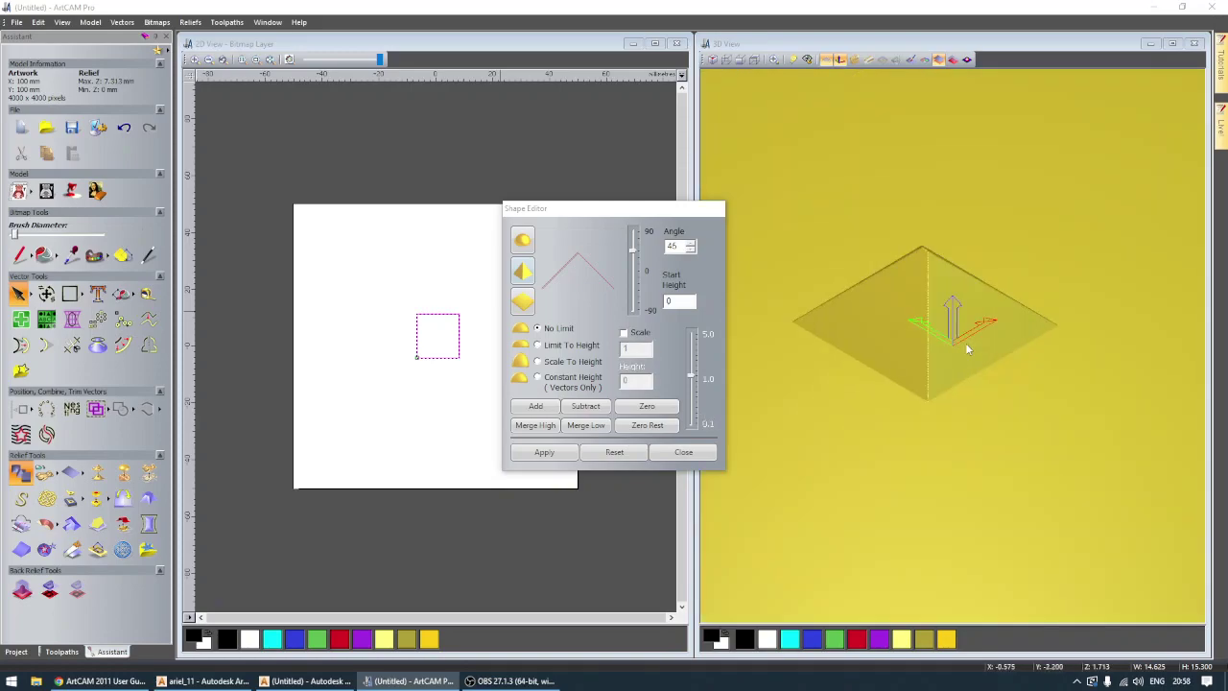
{"action": "left_click_drag", "start_coordinate": [964, 345], "coordinate": [876, 436]}
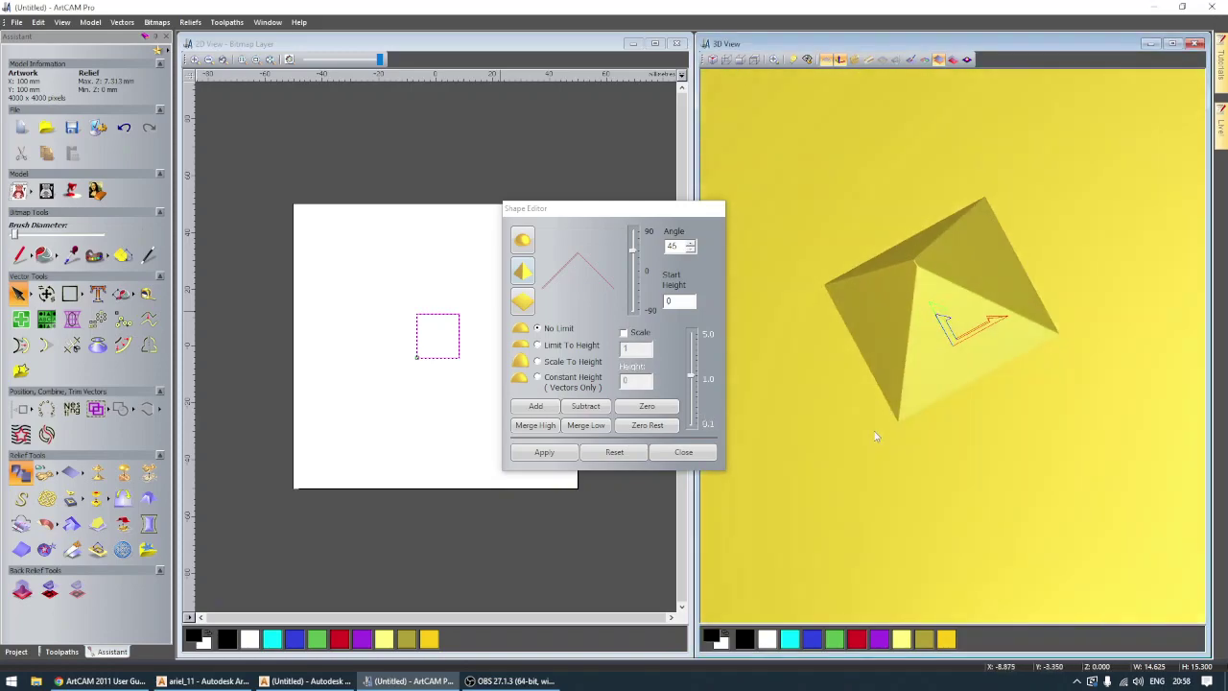
{"action": "left_click", "coordinate": [683, 454]}
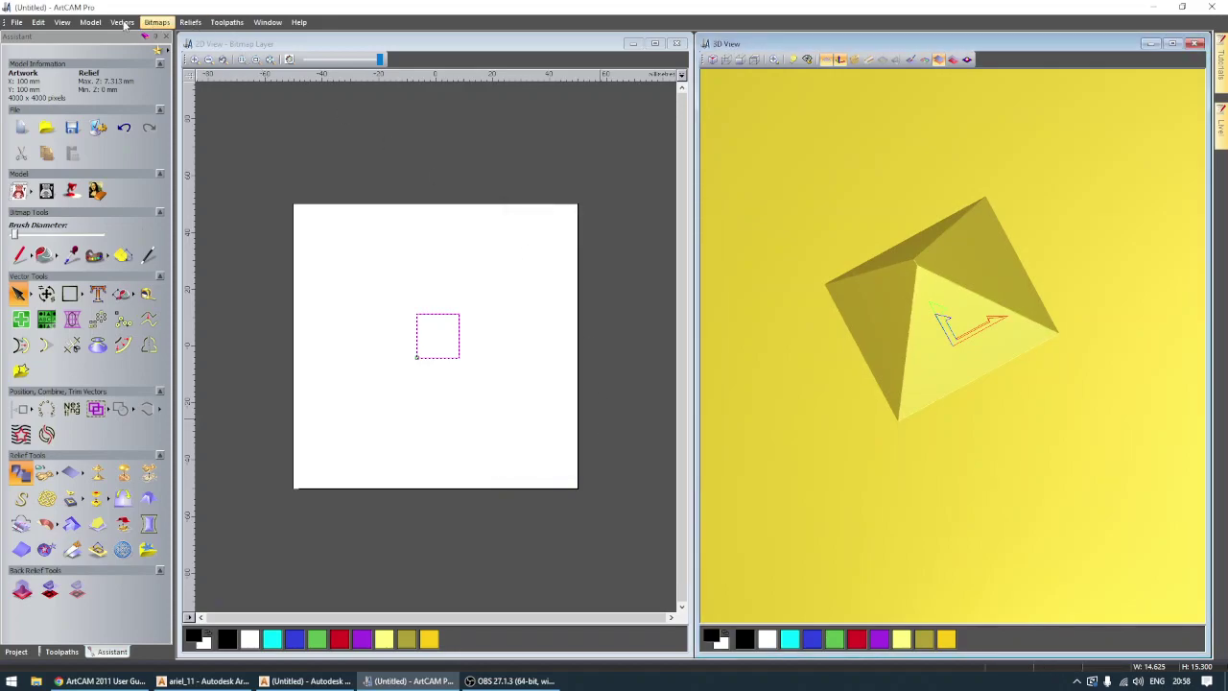
Step: Reset the relief to remove the pyramid and deselect the rectangle
{"action": "left_click", "coordinate": [190, 22]}
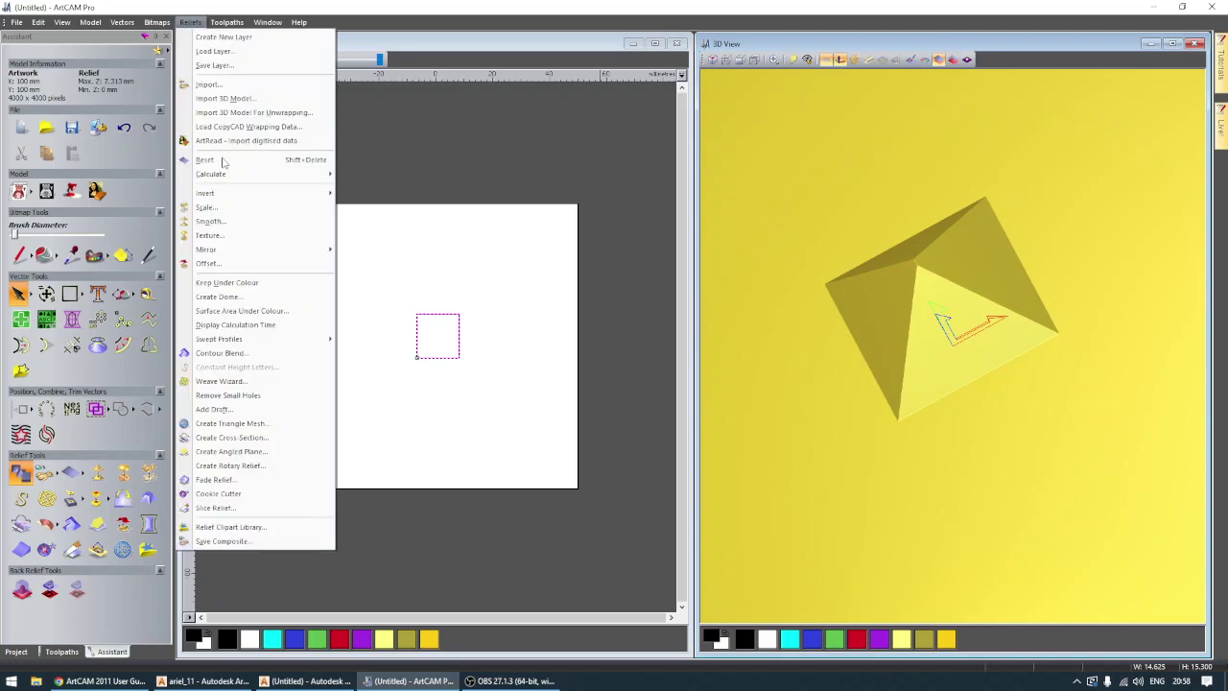
{"action": "left_click", "coordinate": [220, 159]}
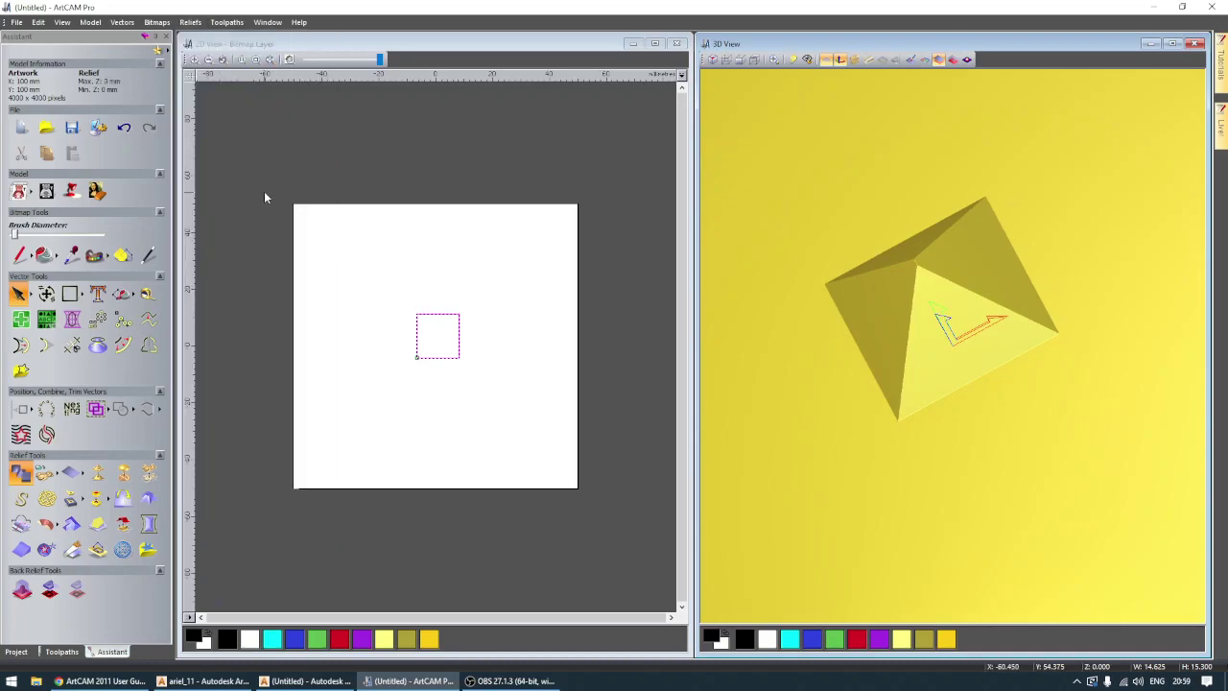
{"action": "left_click", "coordinate": [17, 22]}
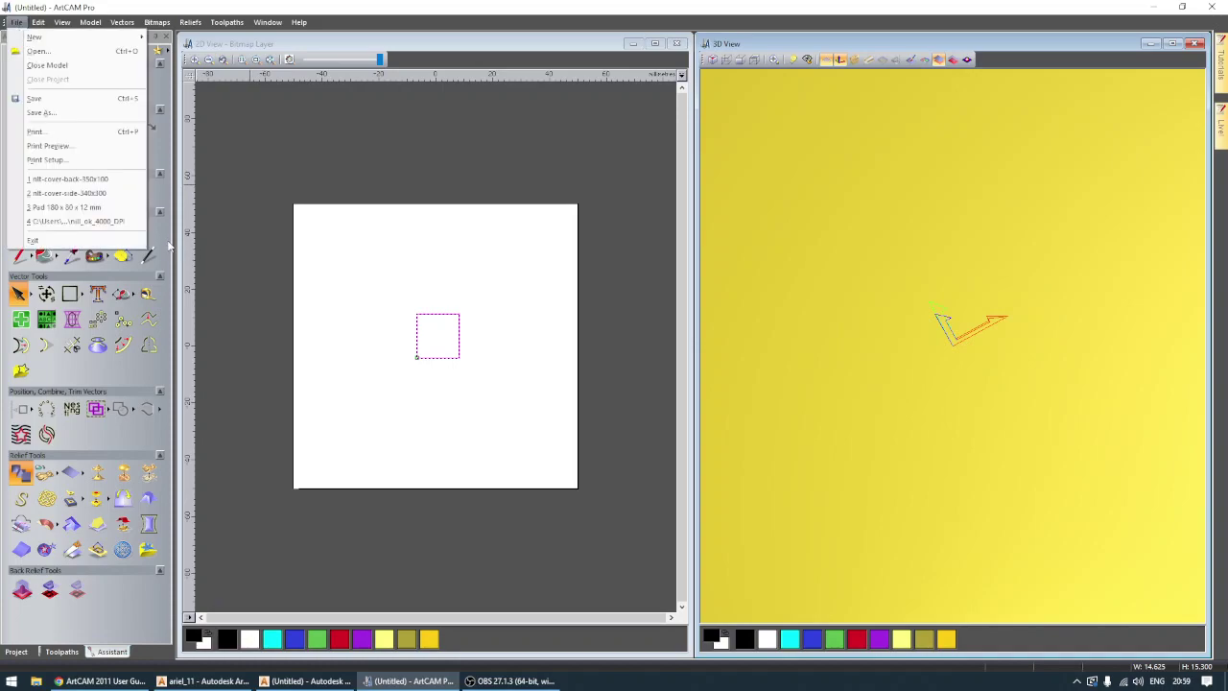
{"action": "left_click", "coordinate": [419, 352]}
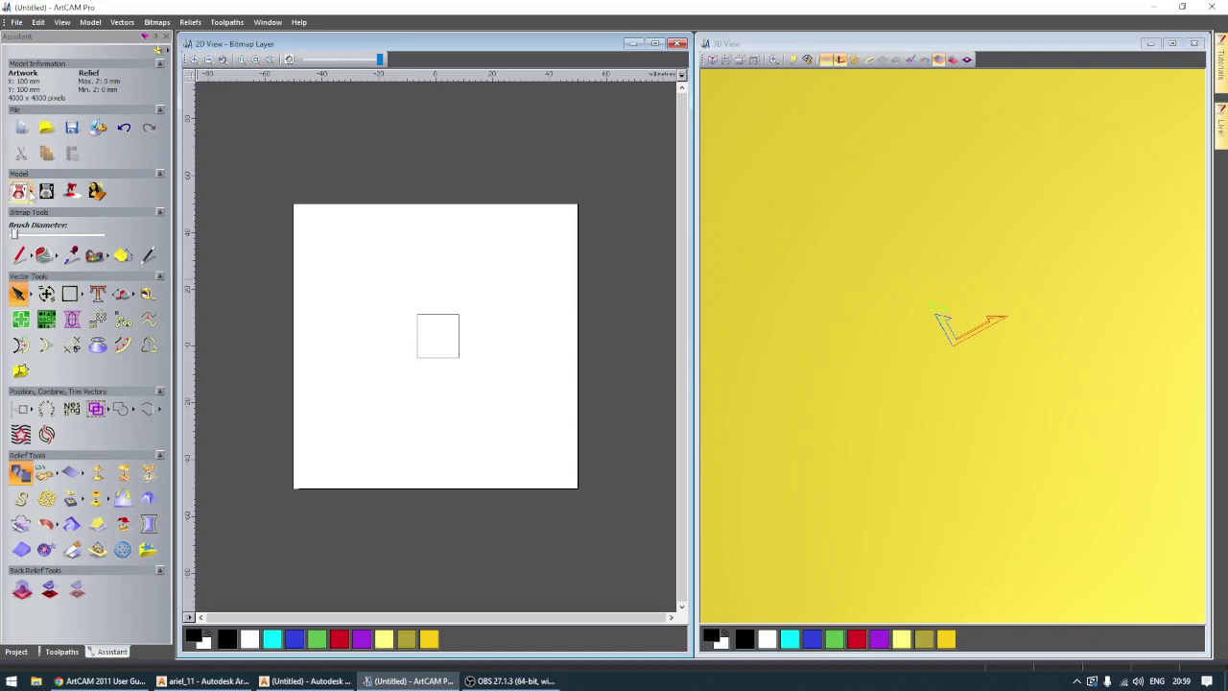
Step: Try to adjust the model resolution
{"action": "left_click", "coordinate": [31, 197]}
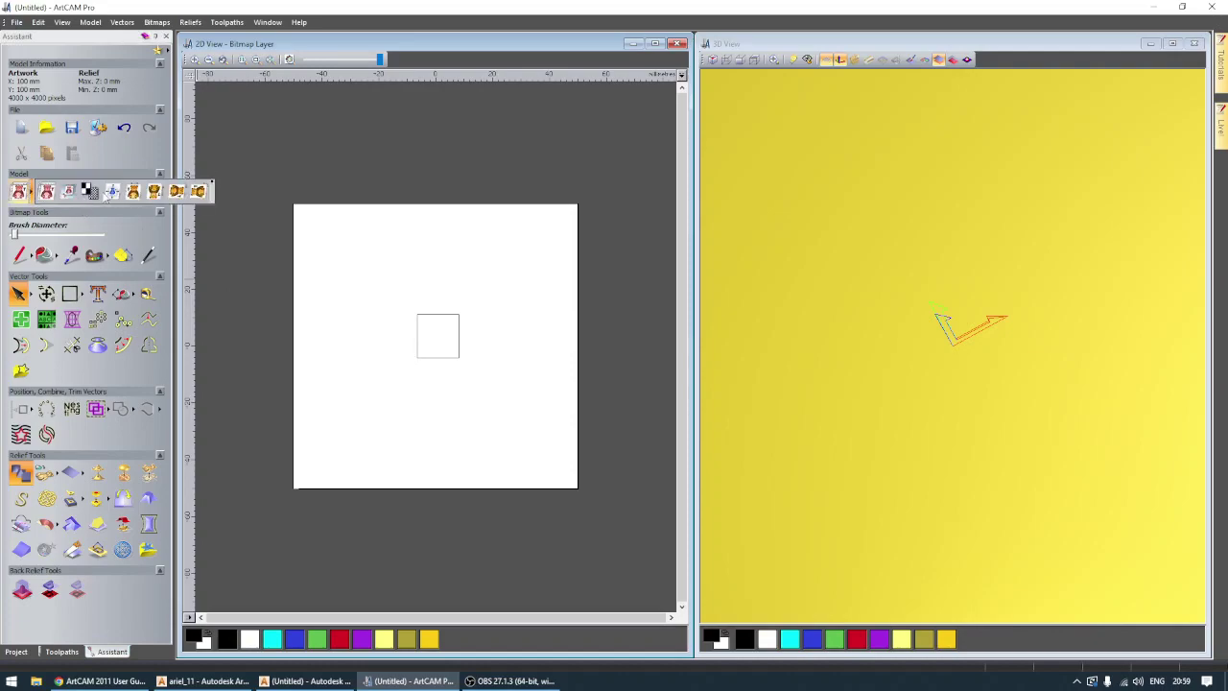
{"action": "left_click", "coordinate": [89, 192]}
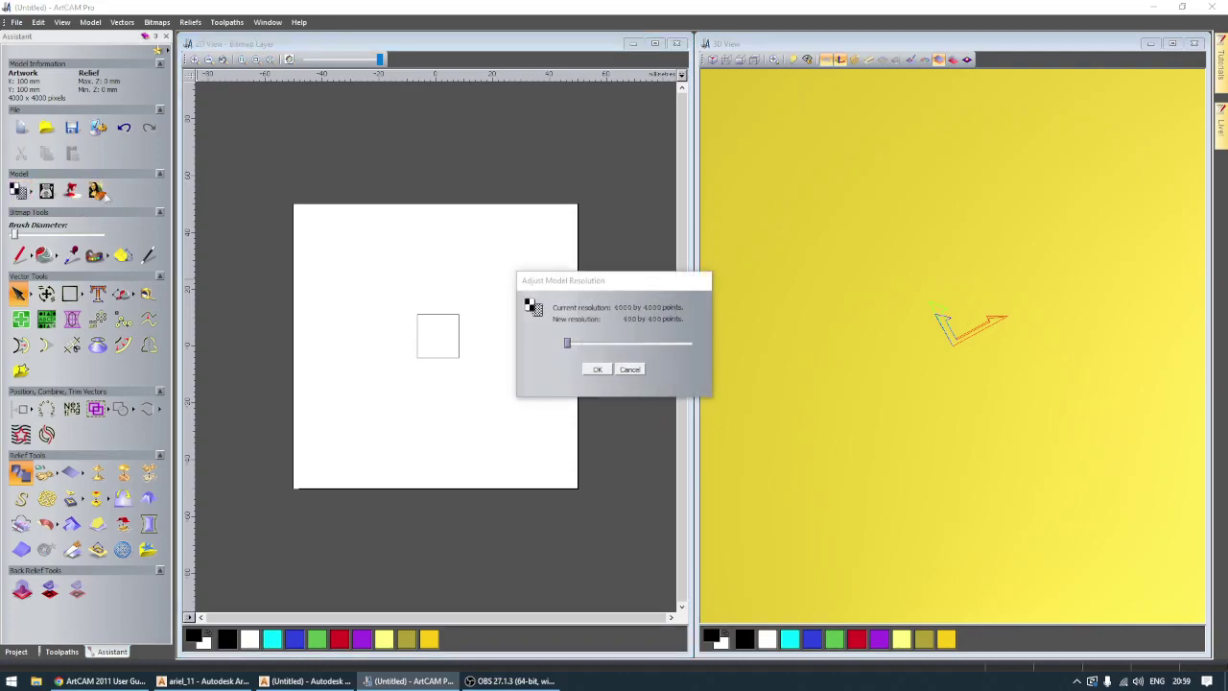
{"action": "mouse_move", "coordinate": [570, 347]}
{"action": "left_mouse_down"}
{"action": "mouse_move", "coordinate": [620, 342]}
{"action": "mouse_move", "coordinate": [584, 348]}
{"action": "left_mouse_up"}
{"action": "left_click", "coordinate": [597, 370]}
{"action": "left_click", "coordinate": [676, 369]}
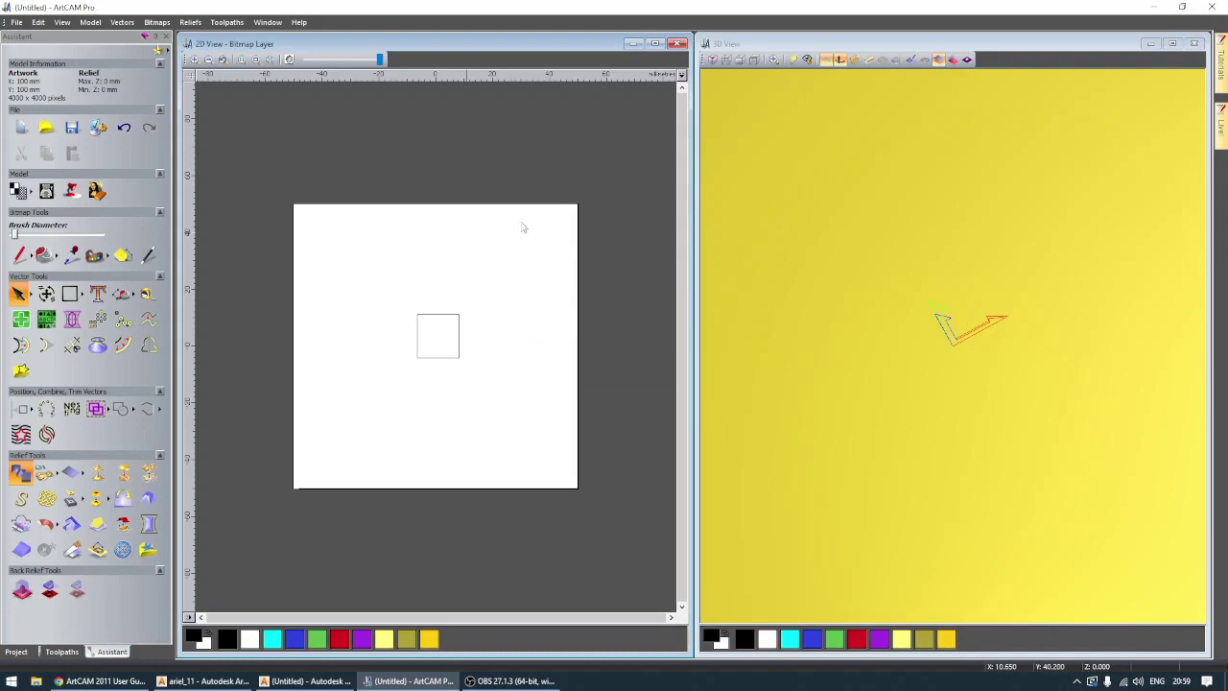
Step: Add a pyramid relief to the model from the rectangle, using the angled profile at 45 degrees and No Limit
{"action": "left_click", "coordinate": [431, 316]}
{"action": "double_click", "coordinate": [432, 314]}
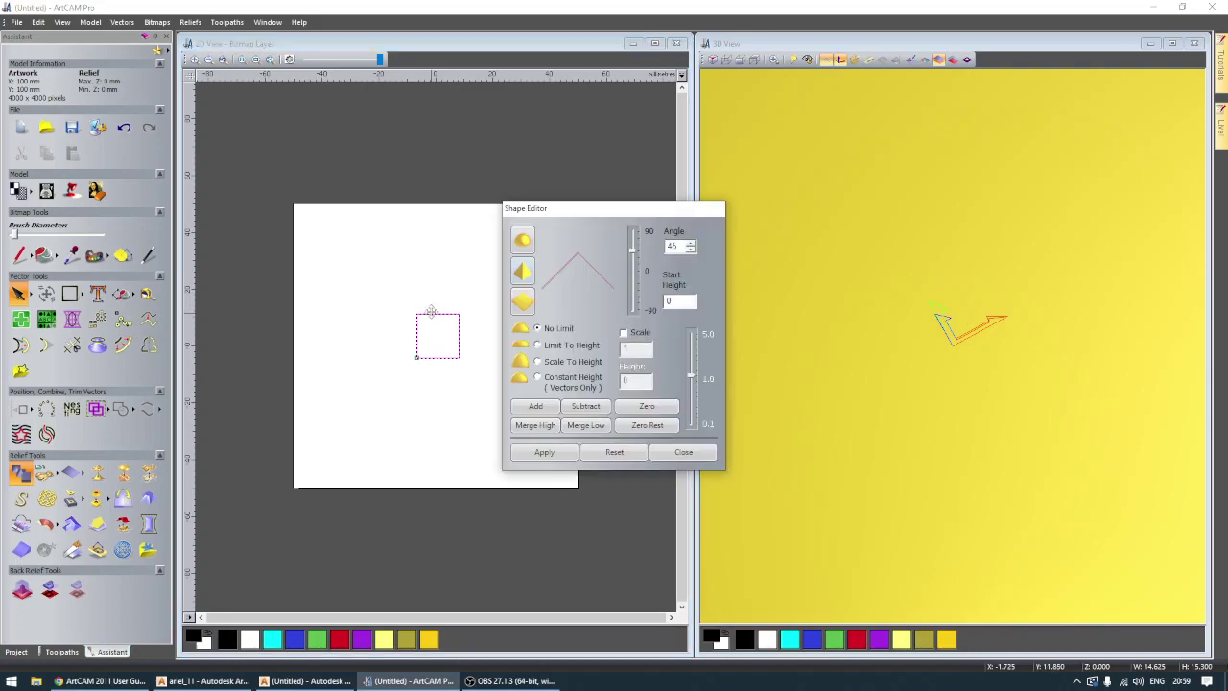
{"action": "left_click", "coordinate": [540, 409]}
{"action": "left_click", "coordinate": [698, 447]}
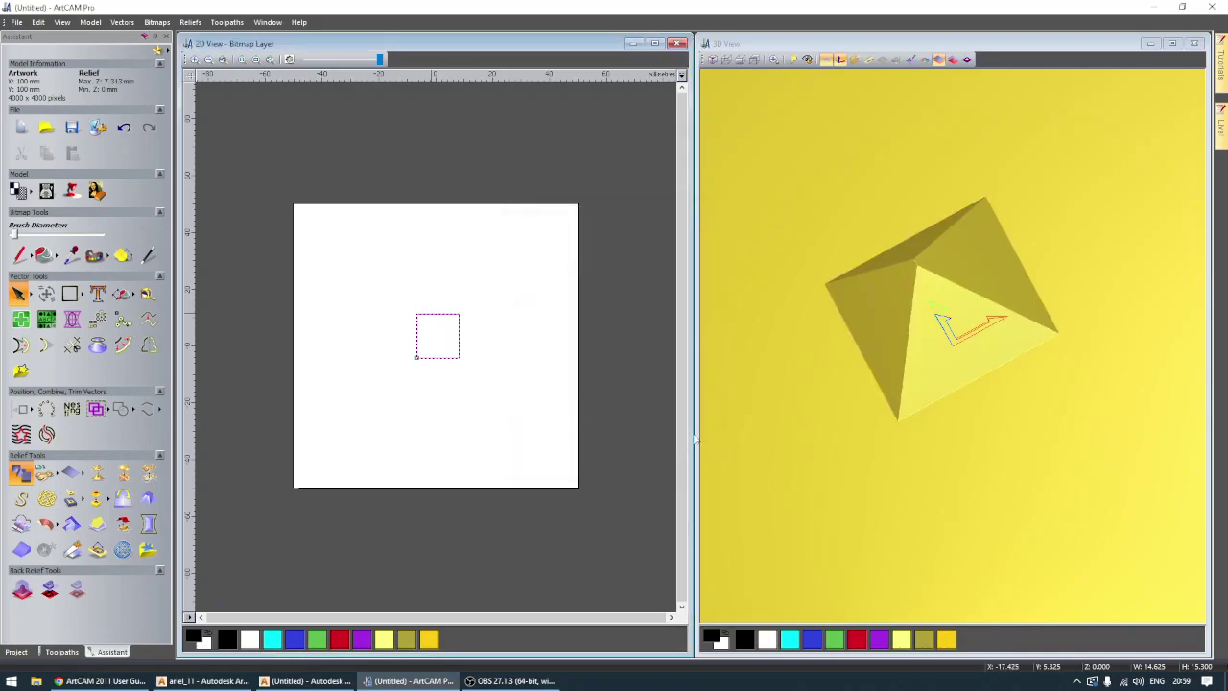
Step: Inspect the pyramid relief in 3D and delete the rectangle vector
{"action": "scroll", "coordinate": [944, 378], "scroll_direction": "up", "scroll_amount": 3}
{"action": "scroll", "coordinate": [944, 377], "scroll_direction": "down", "scroll_amount": 3}
{"action": "left_click_drag", "start_coordinate": [981, 343], "coordinate": [997, 316]}
{"action": "left_click", "coordinate": [462, 274]}
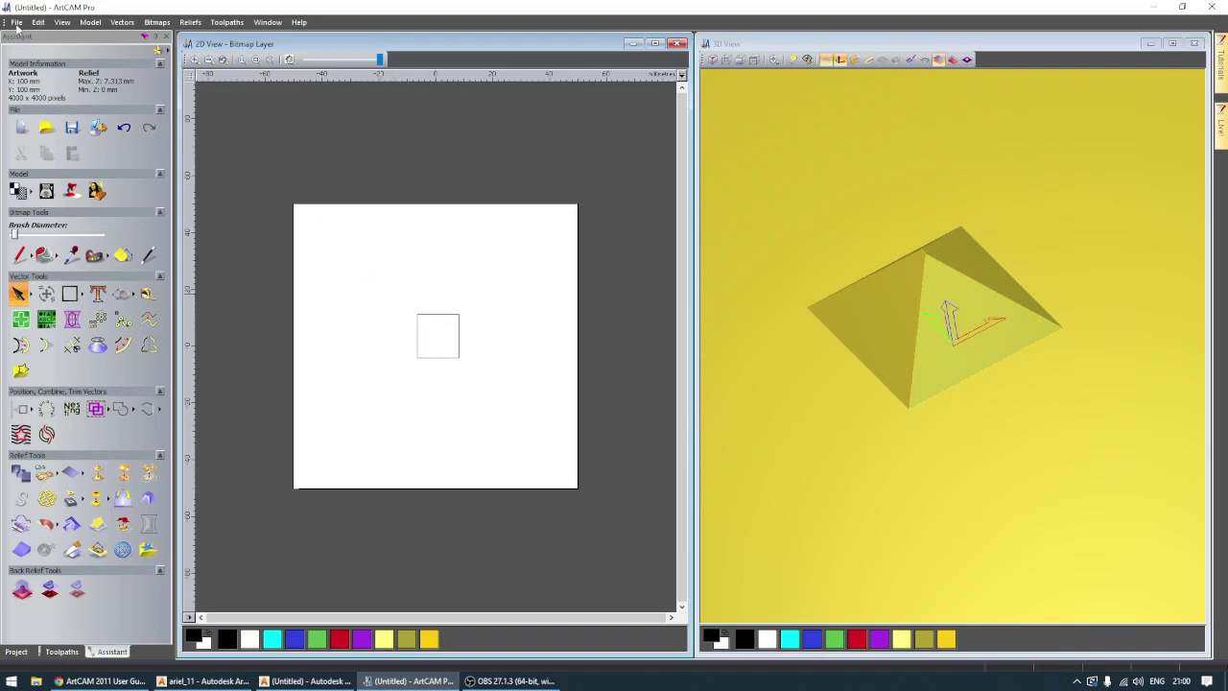
{"action": "left_click", "coordinate": [438, 357]}
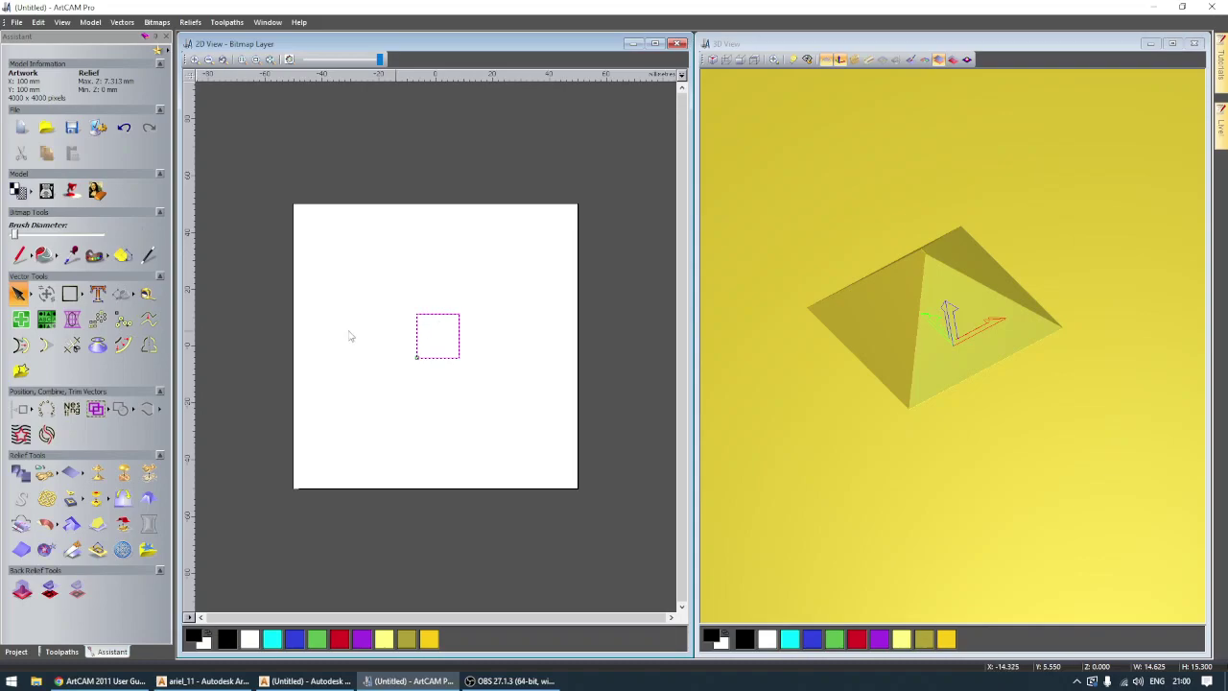
{"action": "key", "text": "Delete"}
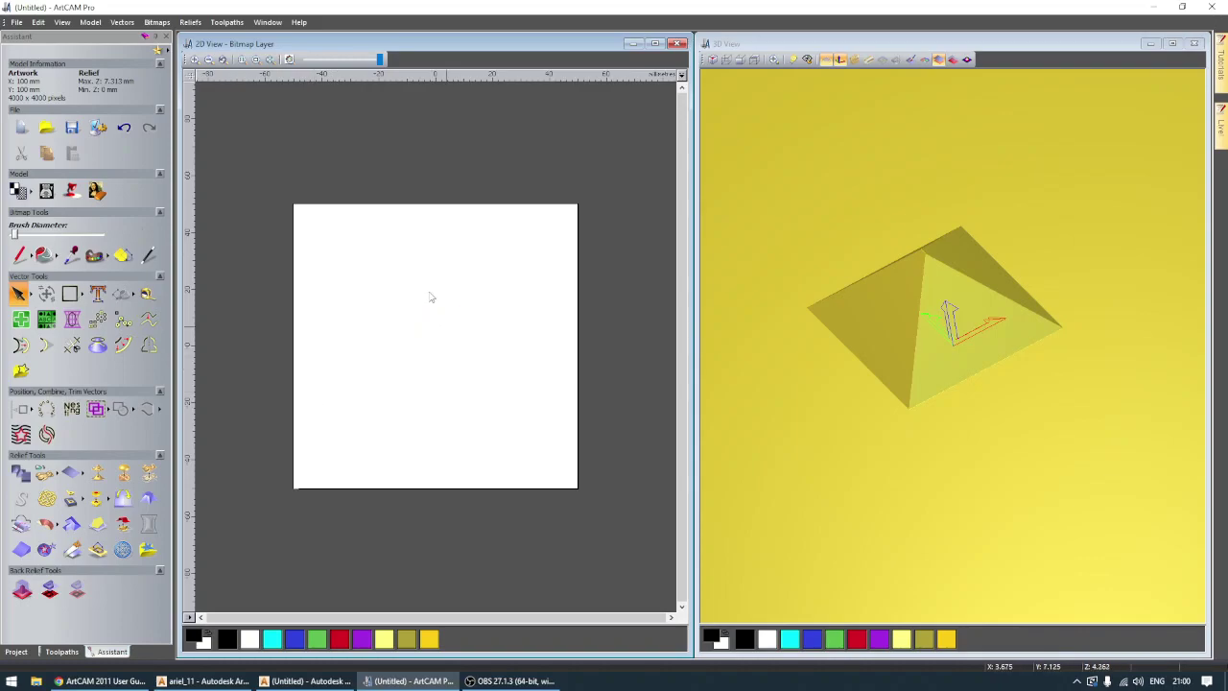
Step: View the program's version information and reveal the swept-profile relief tools
{"action": "left_click", "coordinate": [299, 22]}
{"action": "left_click", "coordinate": [343, 152]}
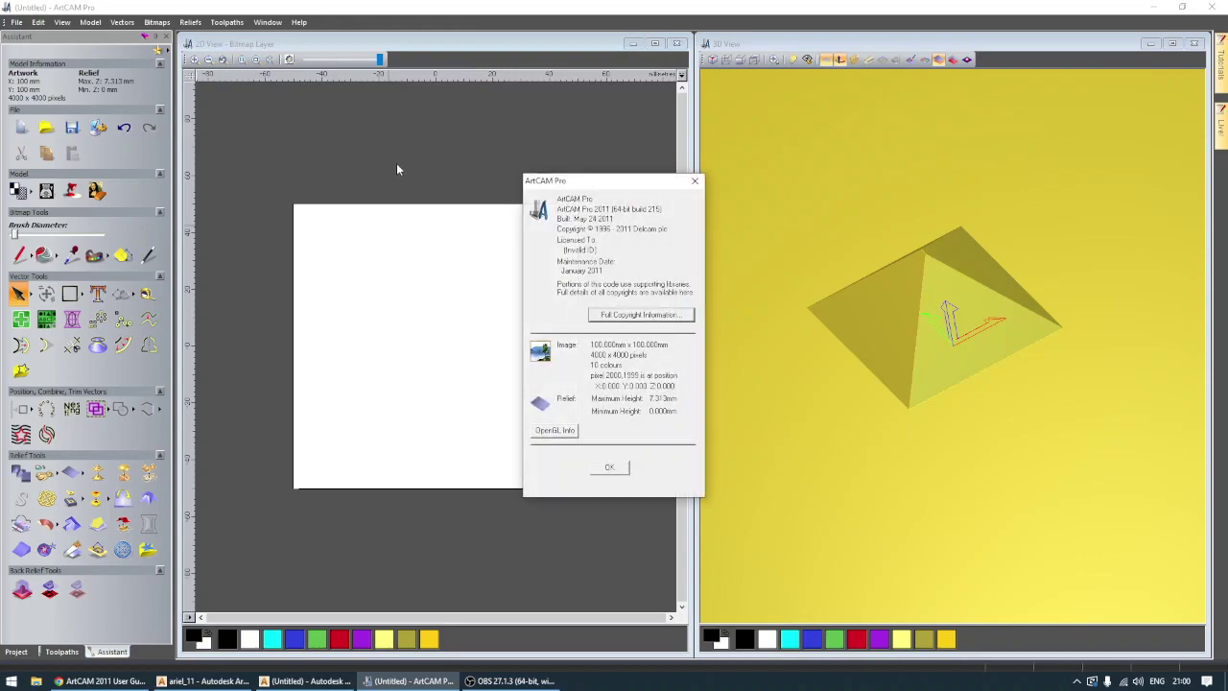
{"action": "left_click", "coordinate": [612, 465]}
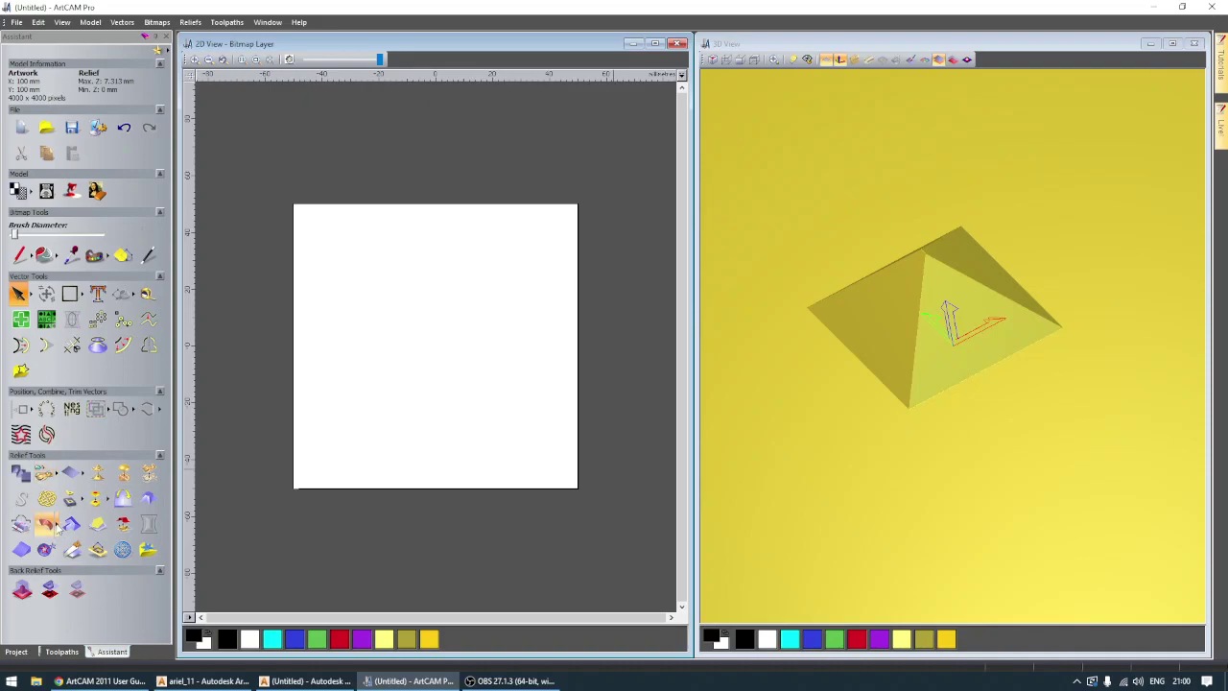
{"action": "left_click", "coordinate": [59, 527]}
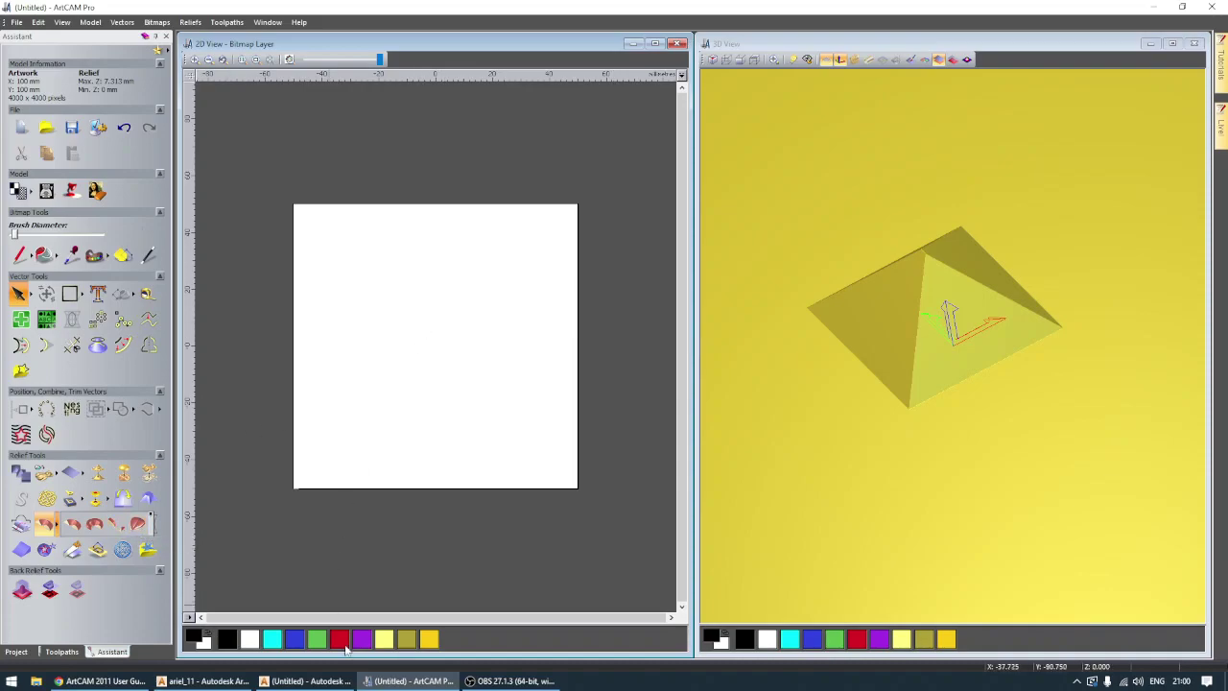
Step: Switch to the untitled model in ArtCAM Premium 2017 and delete its existing rectangle vector
{"action": "mouse_move", "coordinate": [298, 683]}
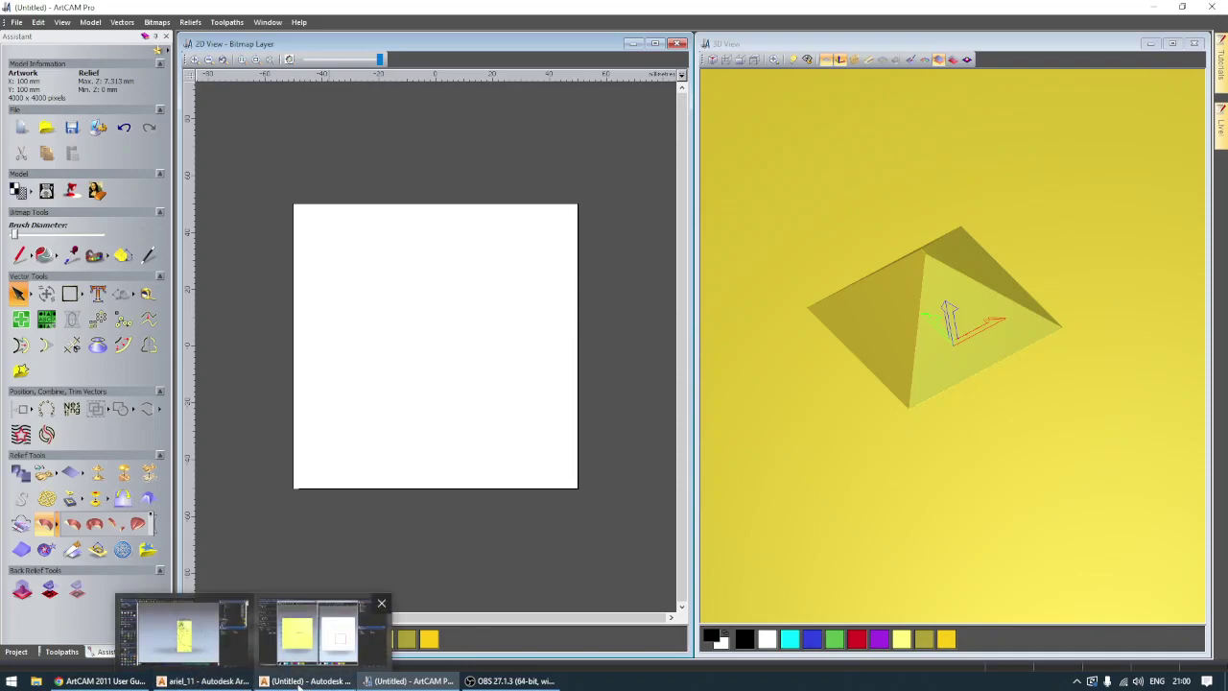
{"action": "left_click", "coordinate": [317, 631]}
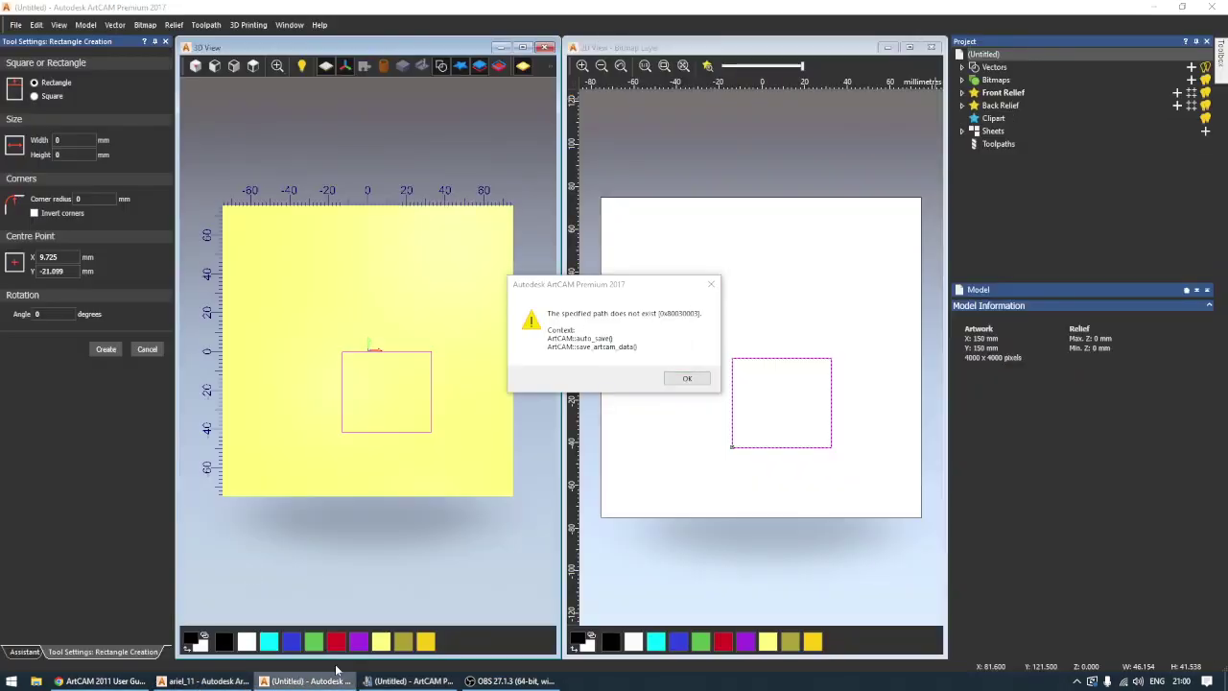
{"action": "left_click", "coordinate": [686, 378]}
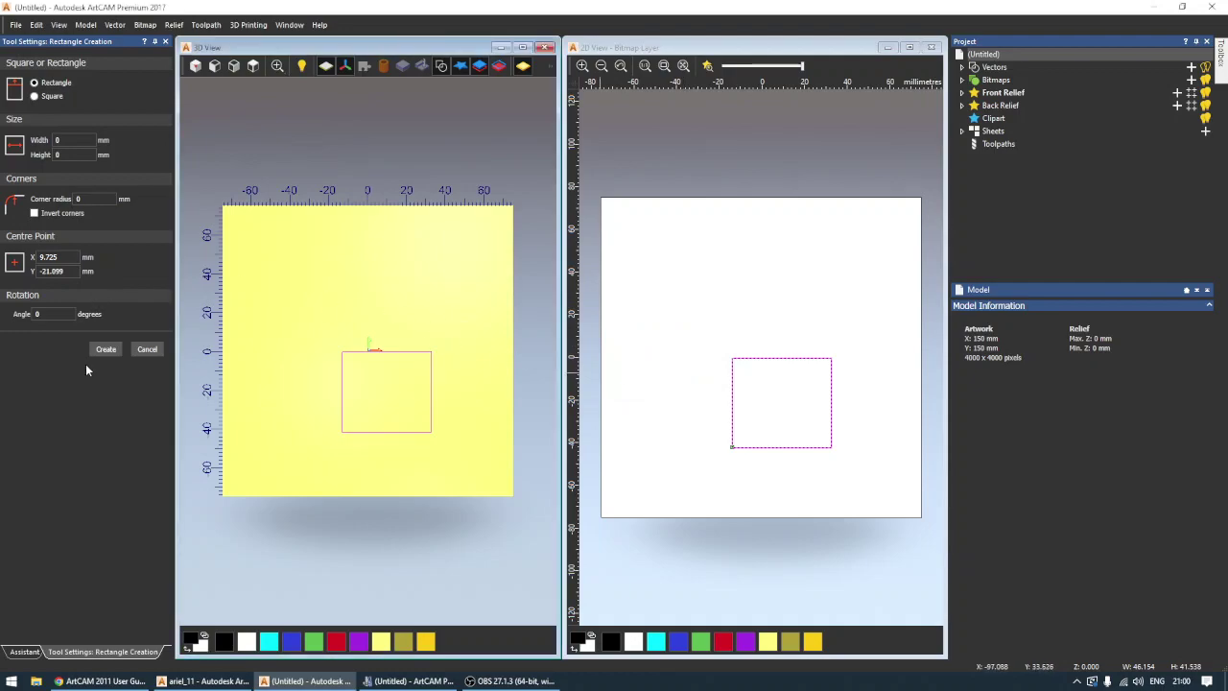
{"action": "left_click", "coordinate": [146, 350]}
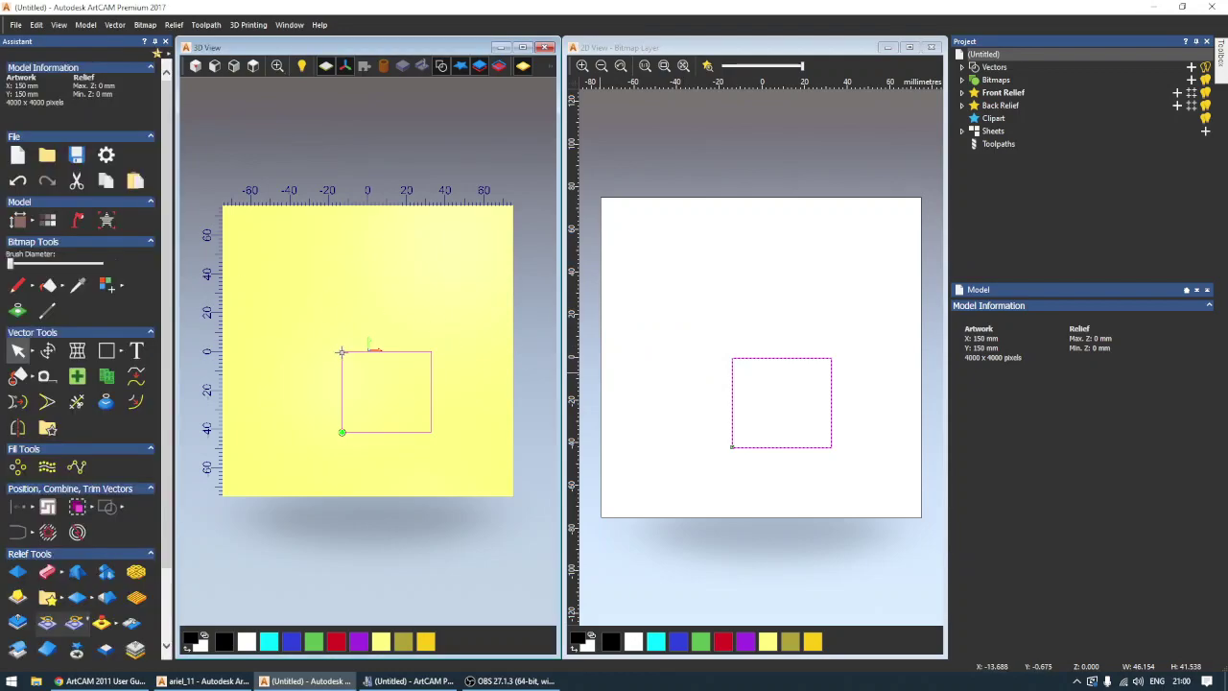
{"action": "key", "text": "Delete"}
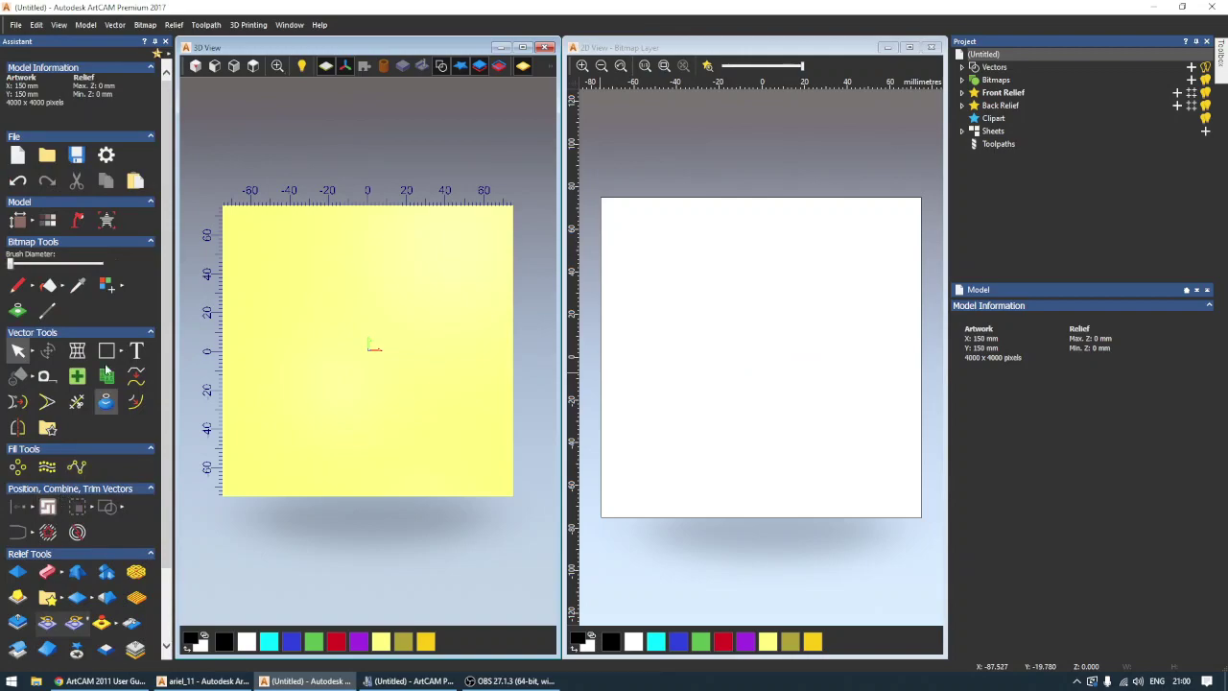
Step: Reveal the extrude, spin and other swept-profile variants among the relief tools
{"action": "scroll", "coordinate": [112, 433], "scroll_direction": "down", "scroll_amount": 3}
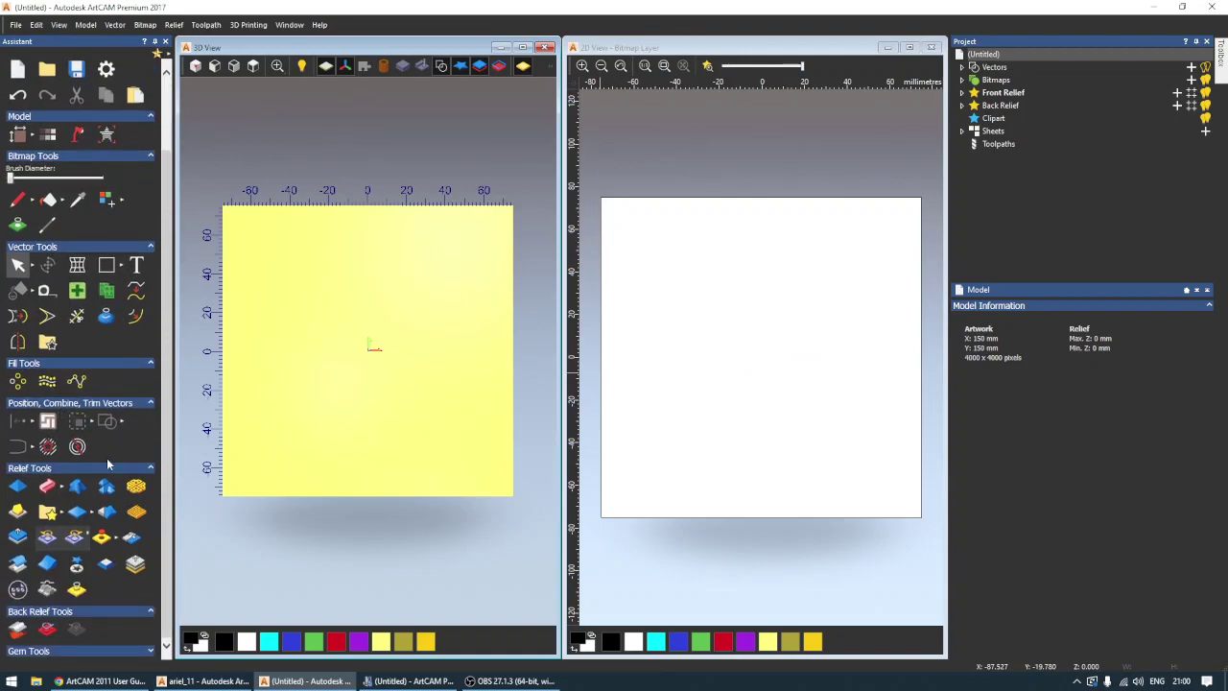
{"action": "left_click", "coordinate": [61, 487]}
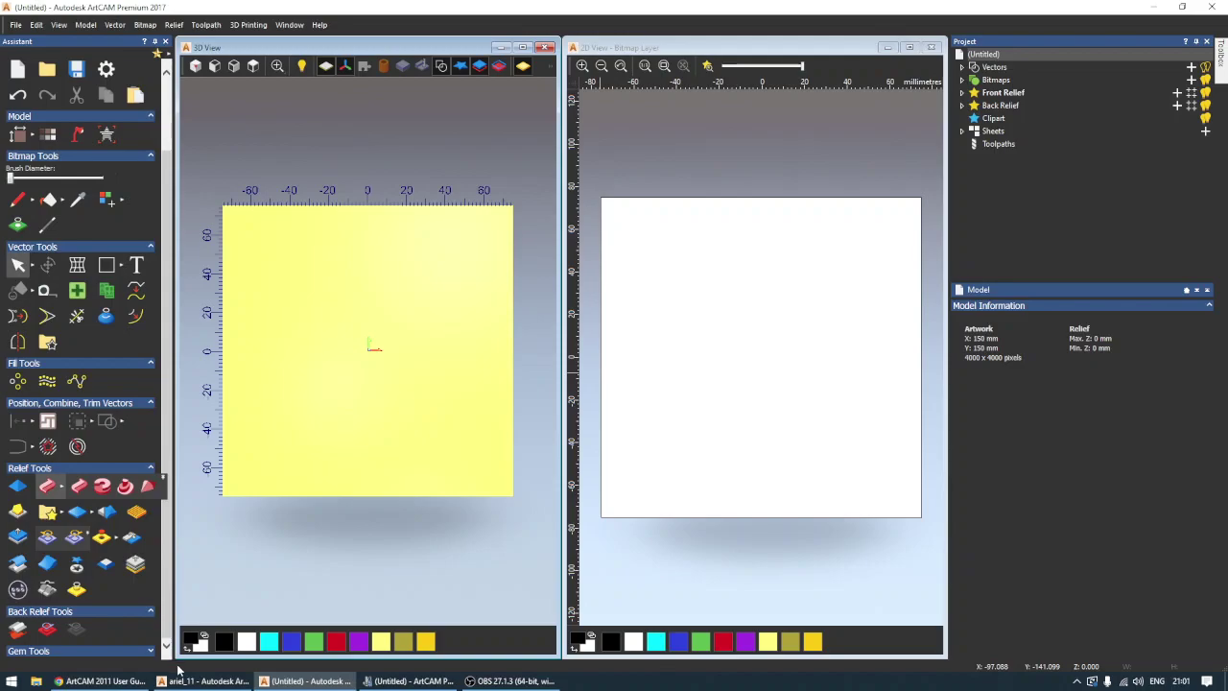
Step: Switch to the browser to view the Artcam 2D vector course's learning paths, and return to ArtCAM Premium 2017
{"action": "left_click", "coordinate": [137, 682]}
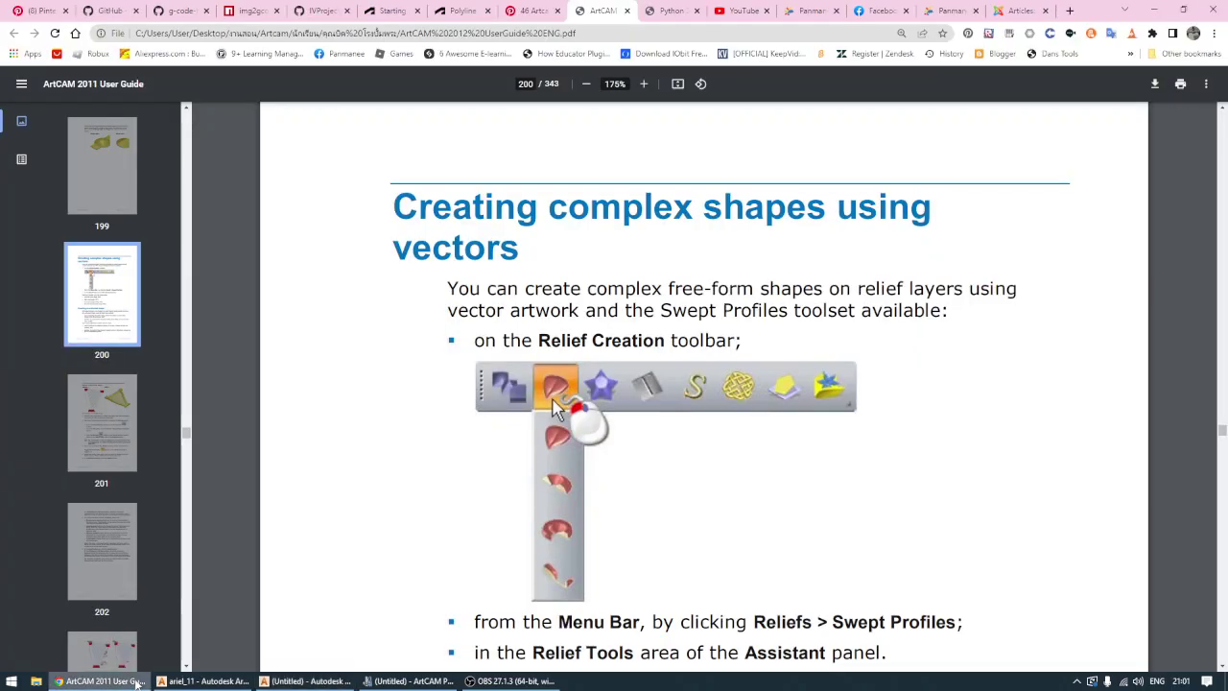
{"action": "left_click", "coordinate": [813, 14]}
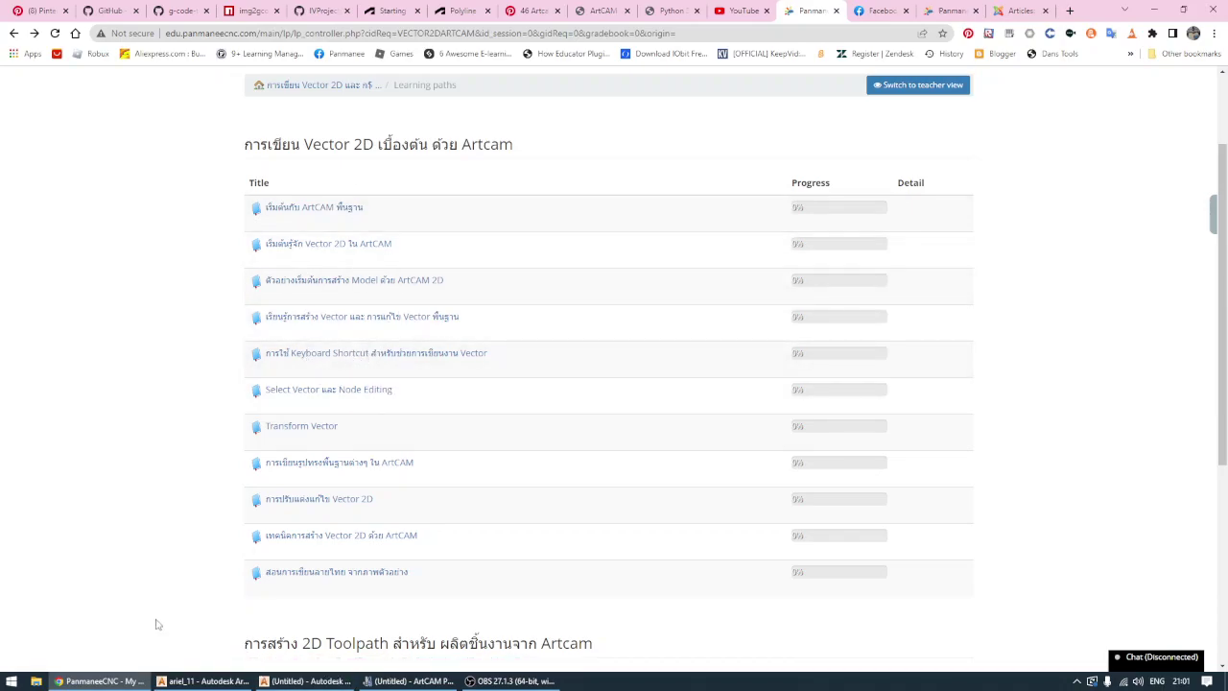
{"action": "left_click", "coordinate": [296, 682]}
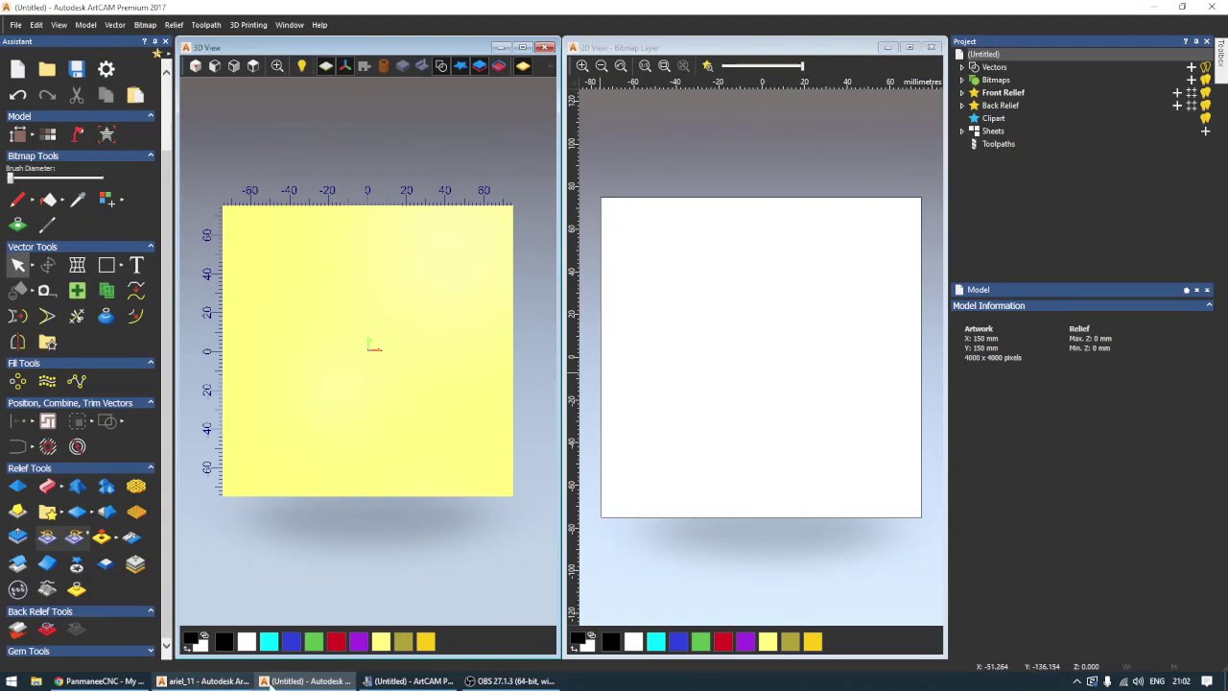
Step: Switch to the ArtCAM 2011 User Guide in the browser and read the section on creating complex shapes using vectors
{"action": "left_click", "coordinate": [103, 682]}
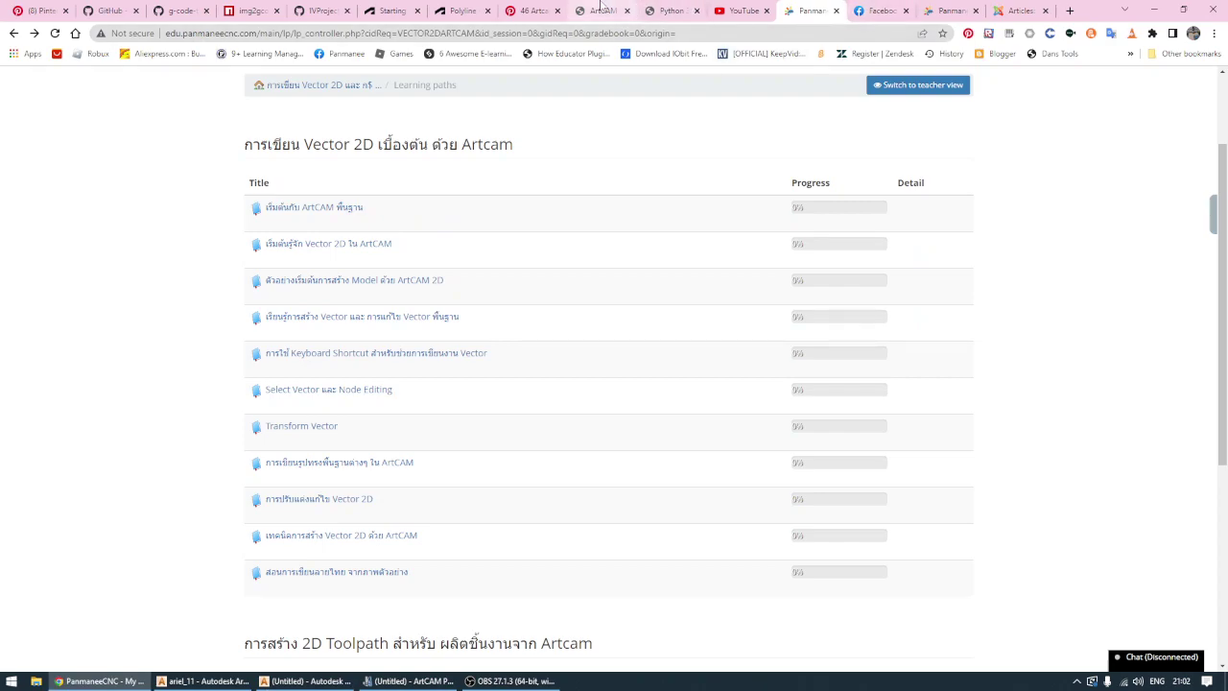
{"action": "left_click", "coordinate": [601, 10]}
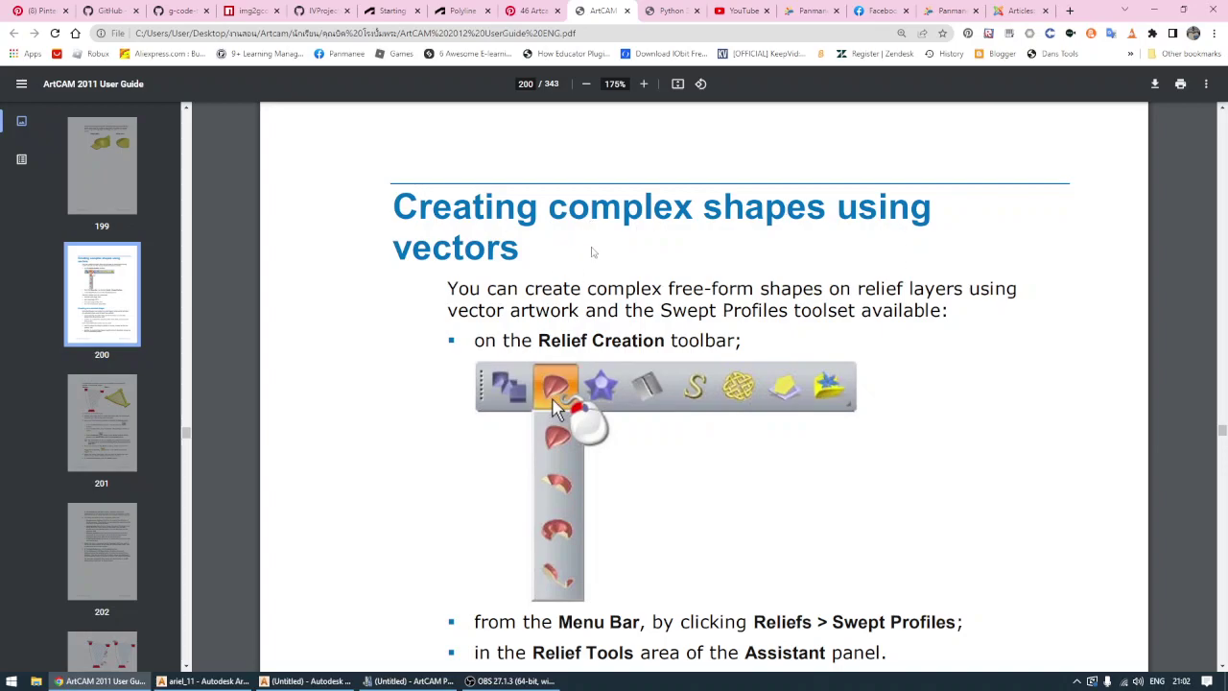
{"action": "scroll", "coordinate": [733, 306], "scroll_direction": "down", "scroll_amount": 1}
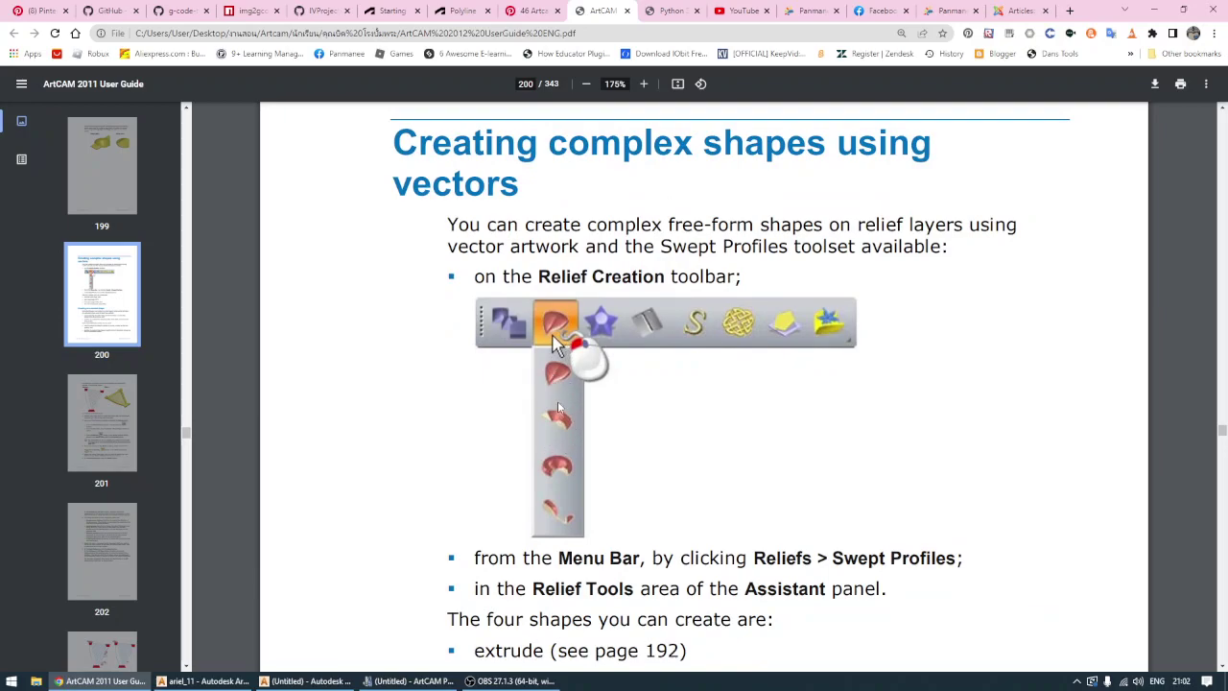
{"action": "scroll", "coordinate": [703, 518], "scroll_direction": "down", "scroll_amount": 1}
{"action": "scroll", "coordinate": [703, 518], "scroll_direction": "down", "scroll_amount": 4}
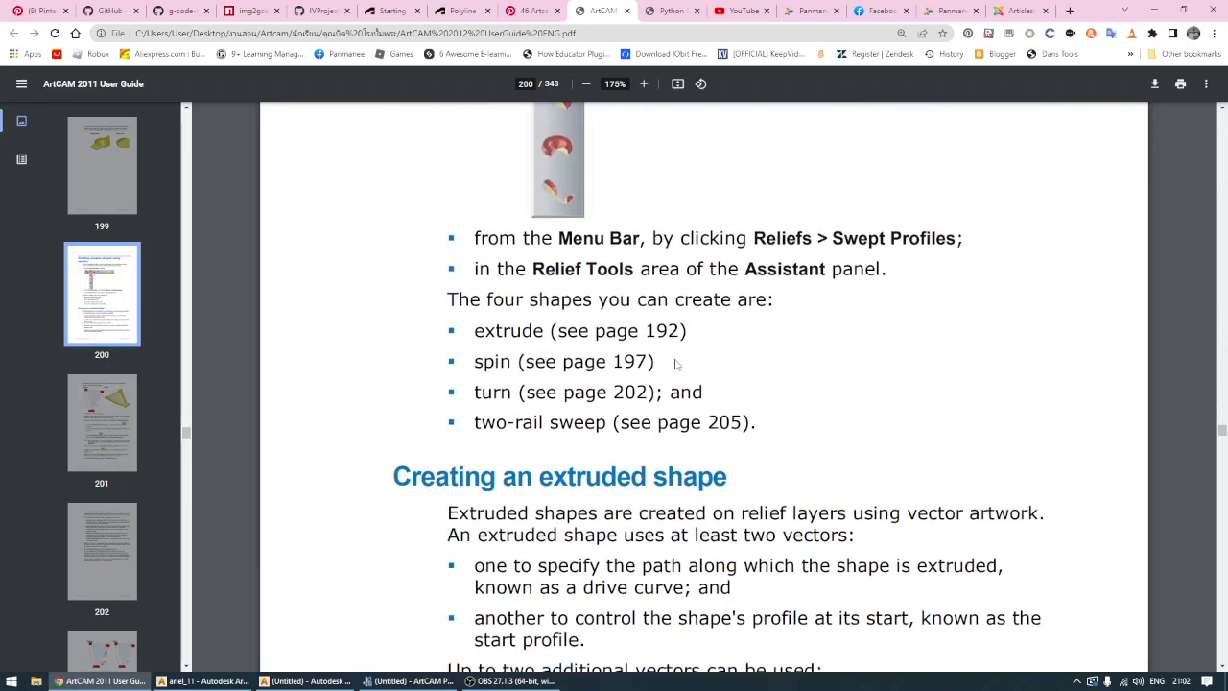
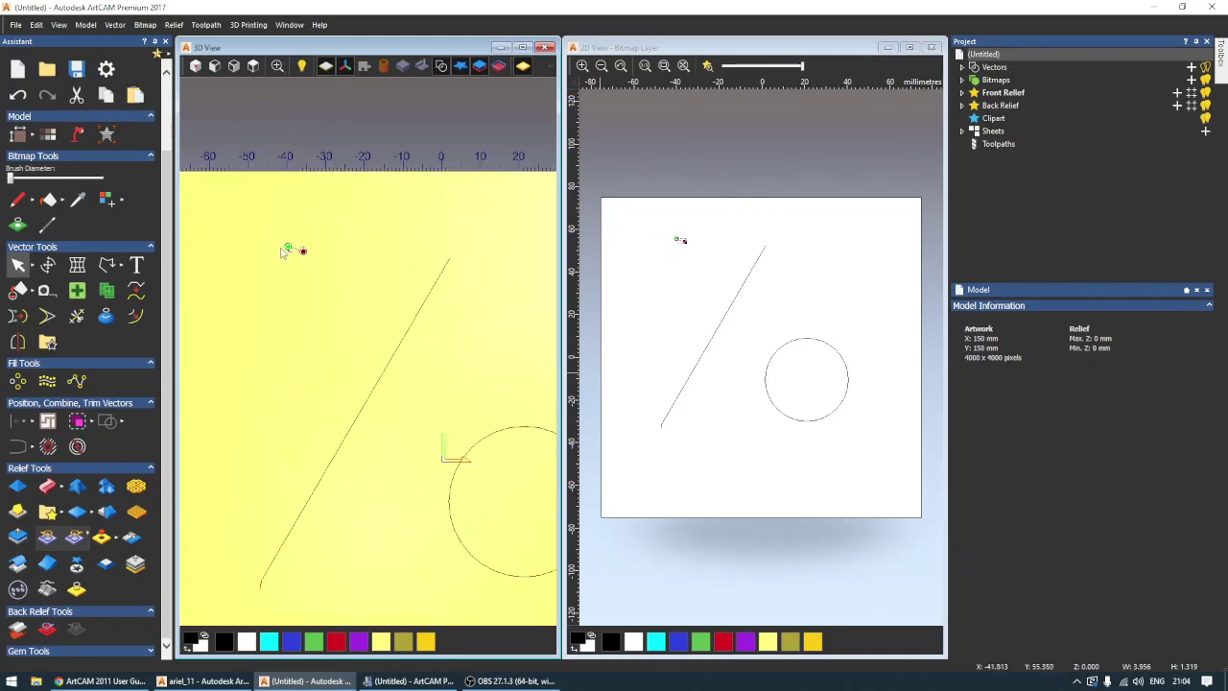
Step: Extend the short line near the model's upper-left corner and bend it into a smooth curve
{"action": "left_click", "coordinate": [302, 252]}
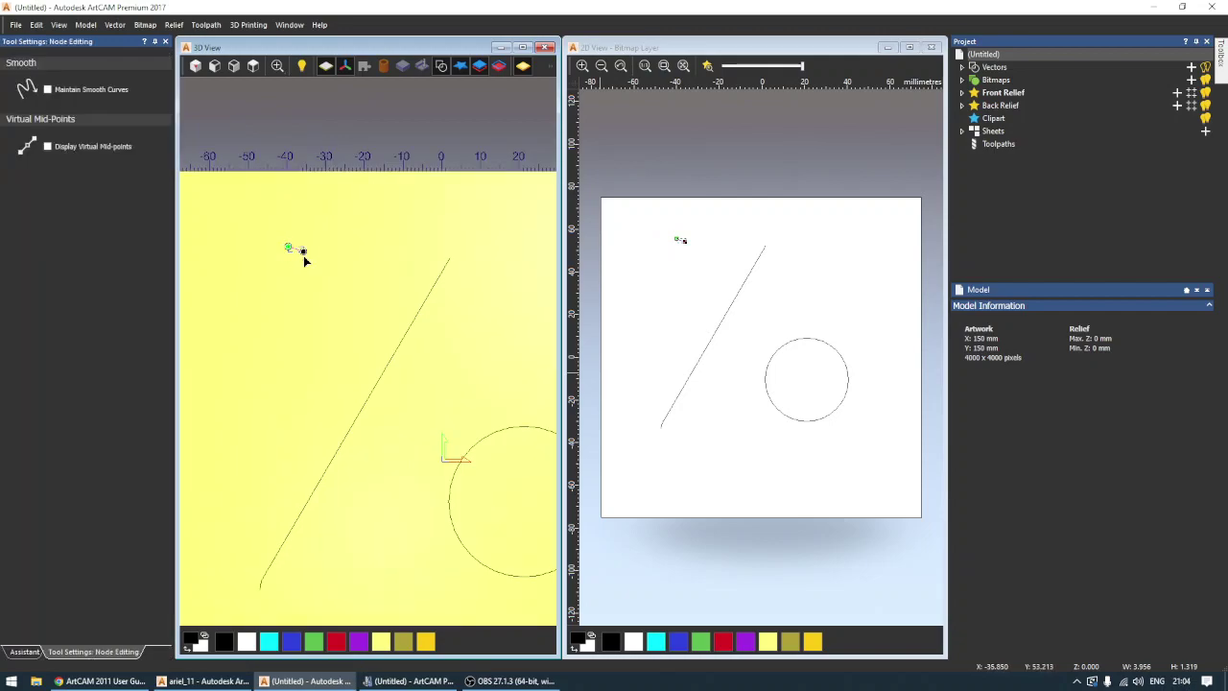
{"action": "left_click_drag", "start_coordinate": [302, 251], "coordinate": [334, 269]}
{"action": "left_click_drag", "start_coordinate": [321, 261], "coordinate": [328, 216]}
{"action": "left_click", "coordinate": [276, 304]}
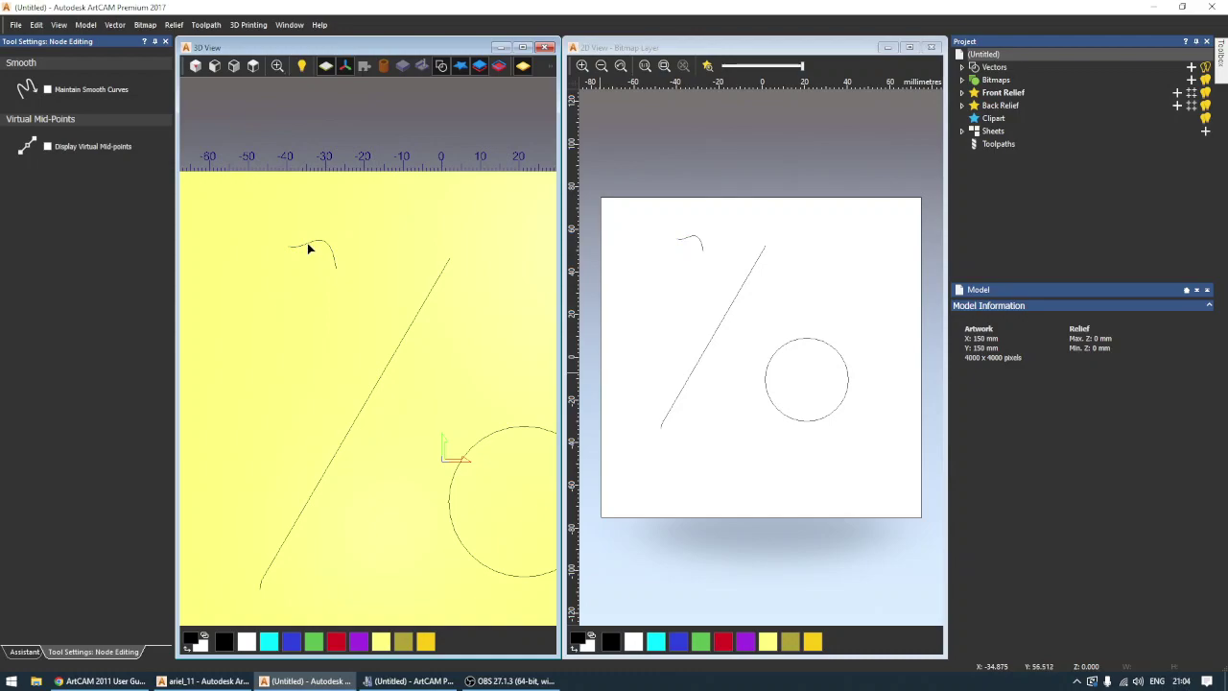
Step: Reshape the small curve into a flat-topped profile with downturned ends, about 17.8 mm wide and 4.3 mm high
{"action": "left_click", "coordinate": [309, 248]}
{"action": "left_click_drag", "start_coordinate": [287, 246], "coordinate": [354, 234]}
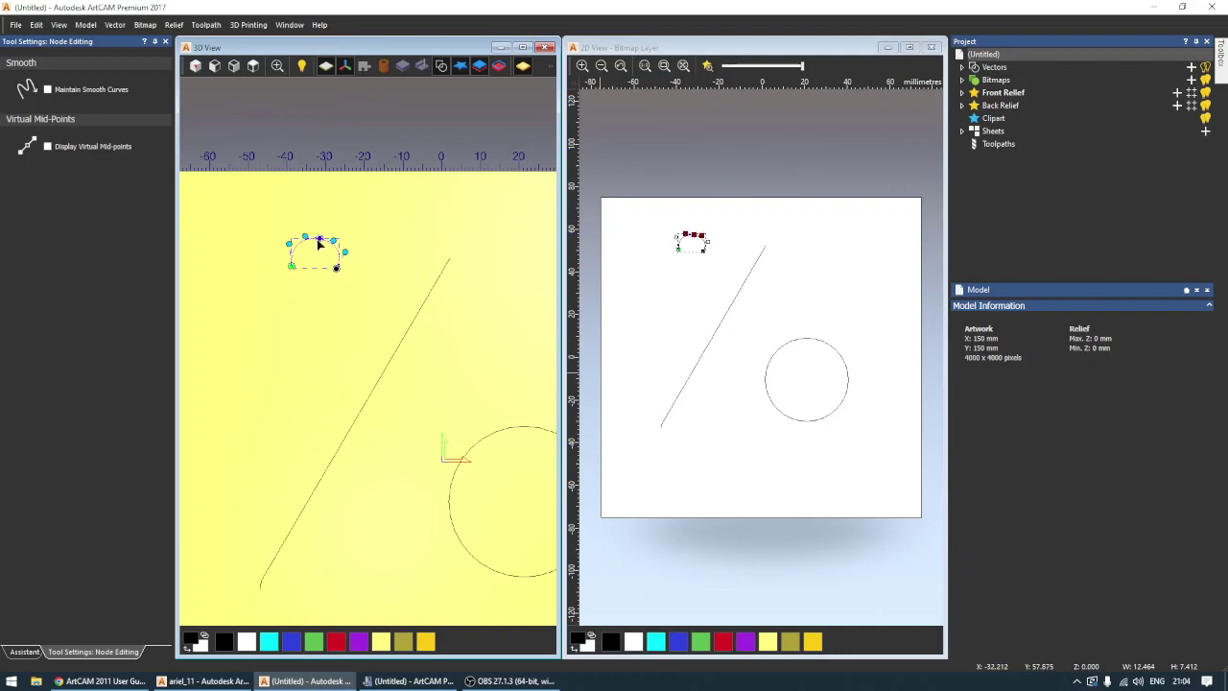
{"action": "left_click_drag", "start_coordinate": [321, 240], "coordinate": [360, 261]}
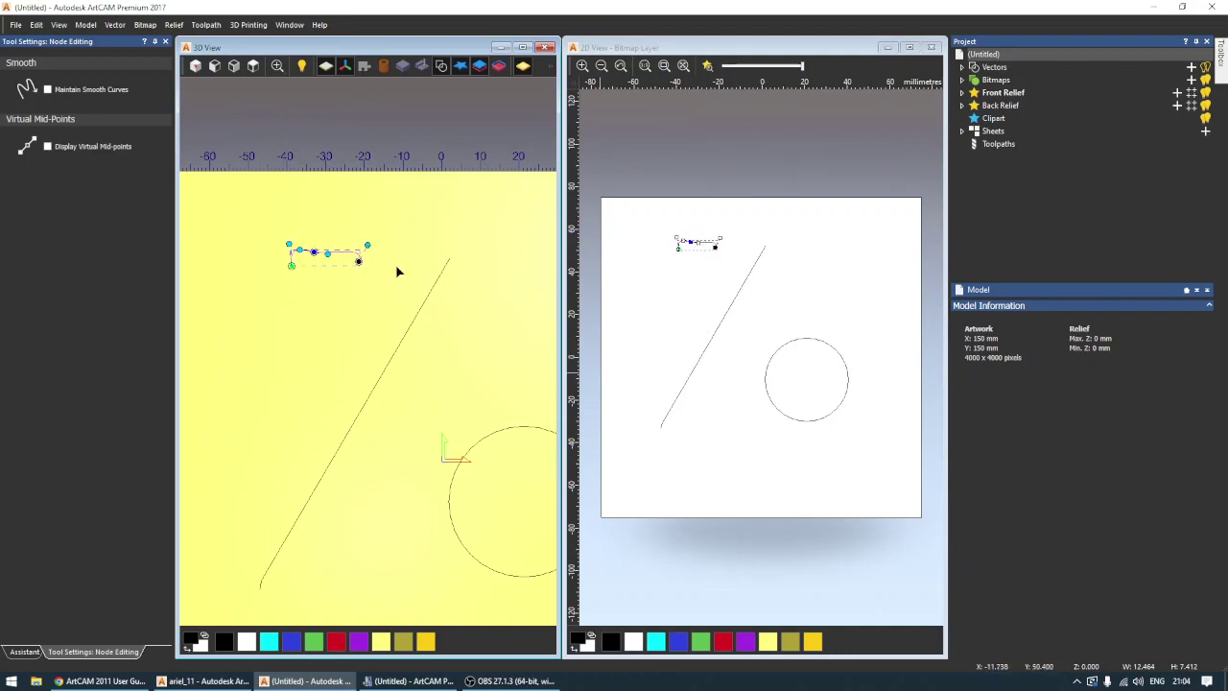
{"action": "left_click", "coordinate": [348, 274]}
{"action": "scroll", "coordinate": [335, 300], "scroll_direction": "down", "scroll_amount": 1}
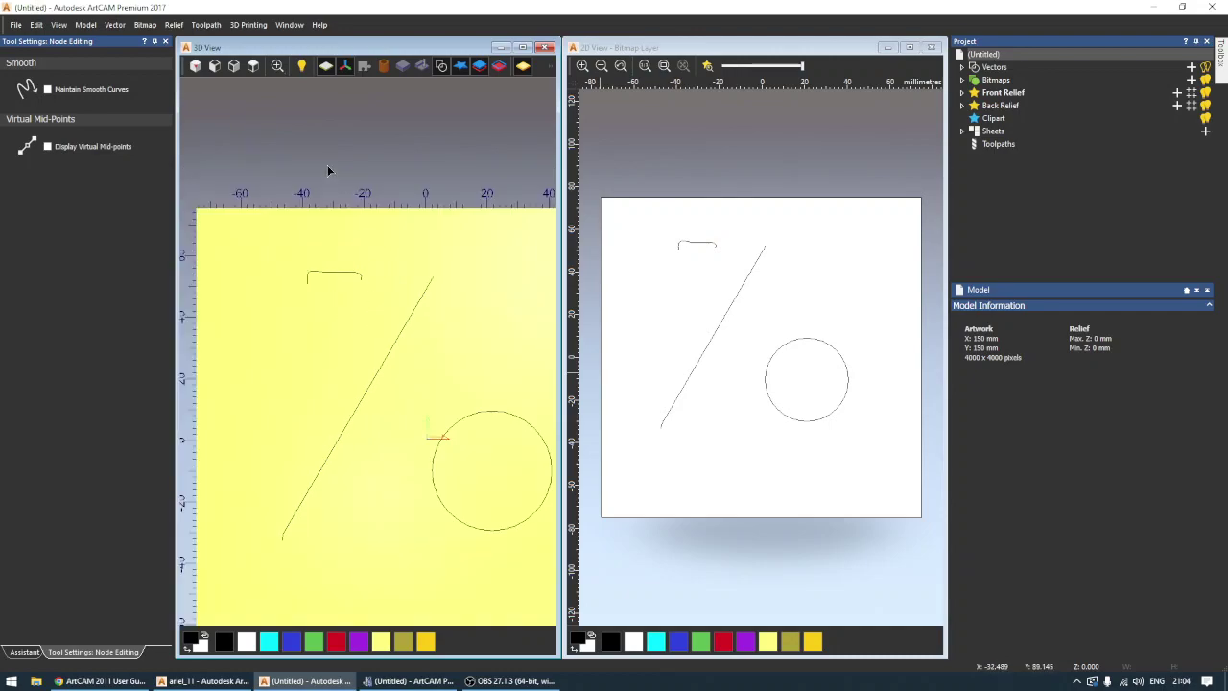
Step: Move the circle left and slightly down to sit below the origin, and shift the diagonal line to the left
{"action": "left_click", "coordinate": [483, 531]}
{"action": "key", "text": "n"}
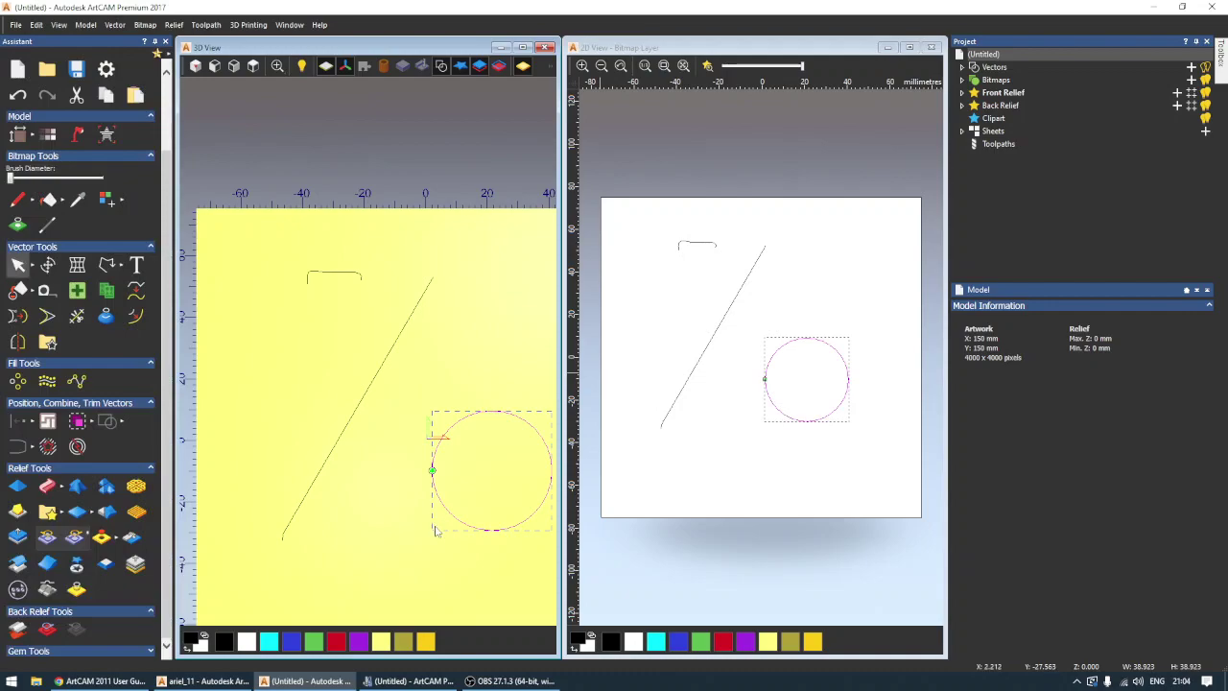
{"action": "left_click_drag", "start_coordinate": [460, 523], "coordinate": [399, 537]}
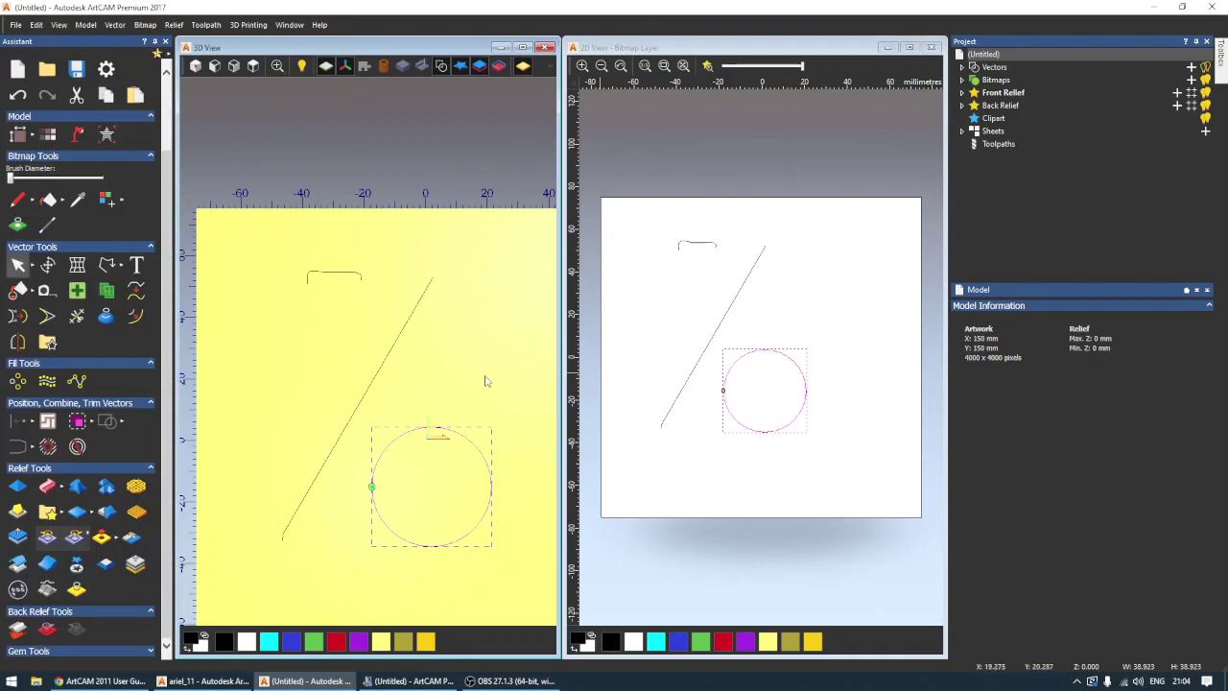
{"action": "left_click", "coordinate": [483, 374]}
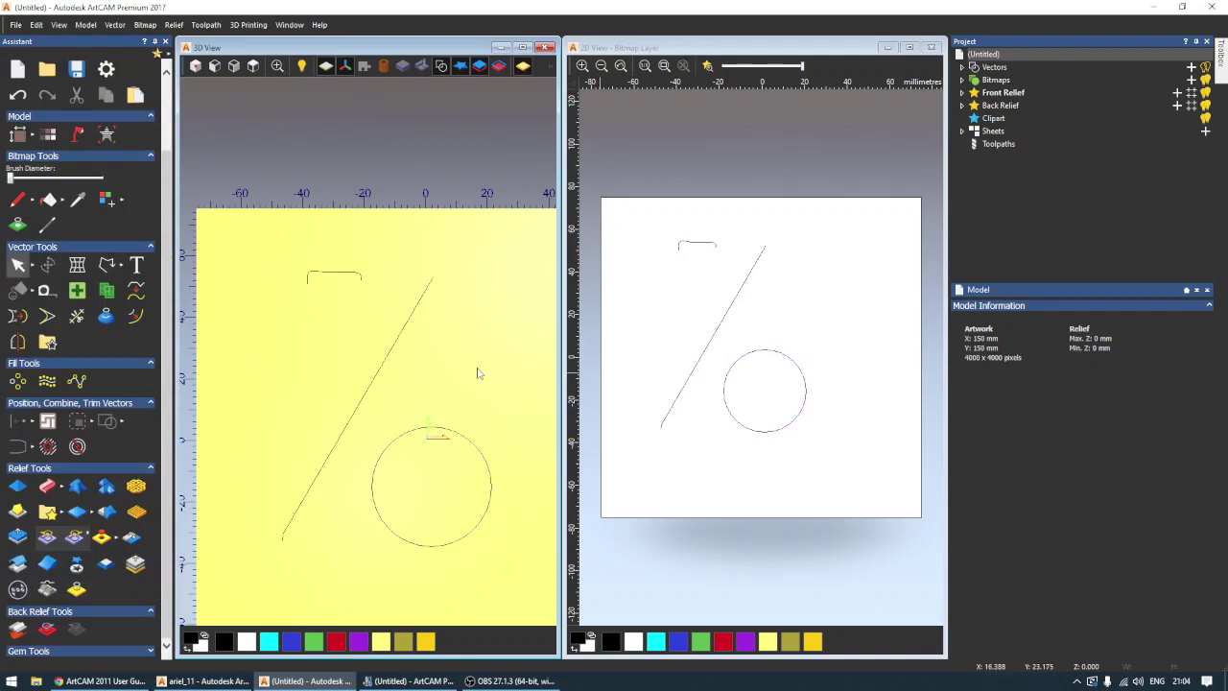
{"action": "left_click", "coordinate": [396, 338]}
{"action": "left_click_drag", "start_coordinate": [395, 338], "coordinate": [365, 340]}
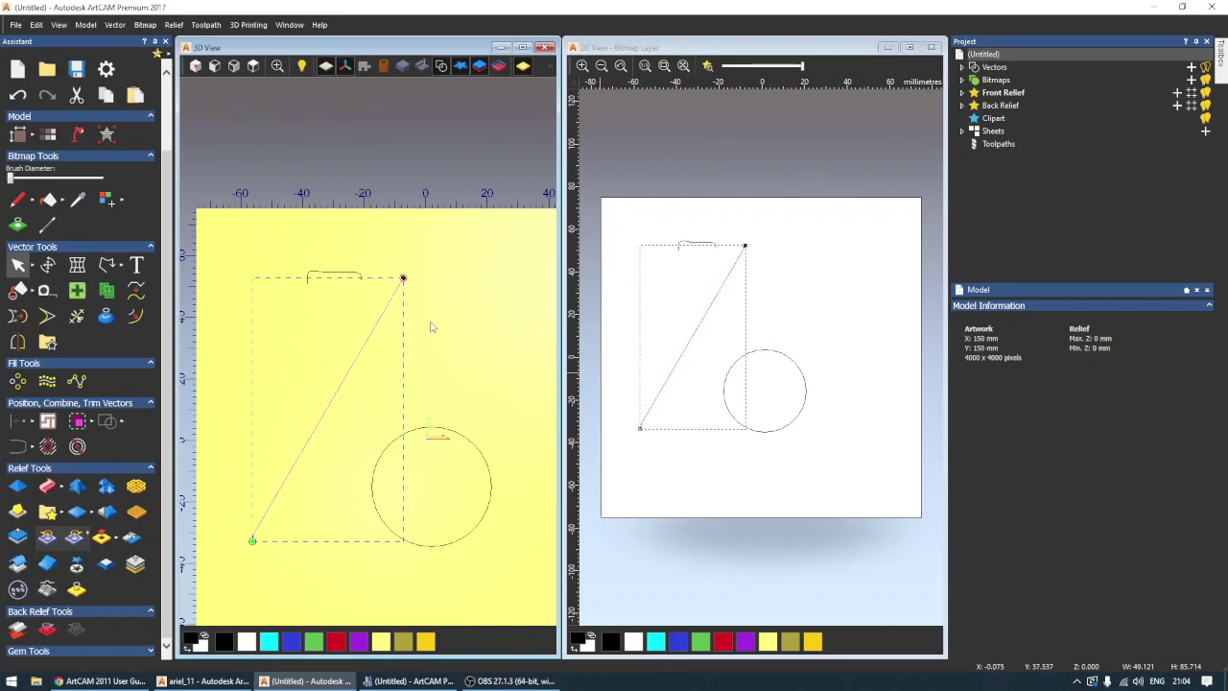
{"action": "left_click", "coordinate": [430, 328]}
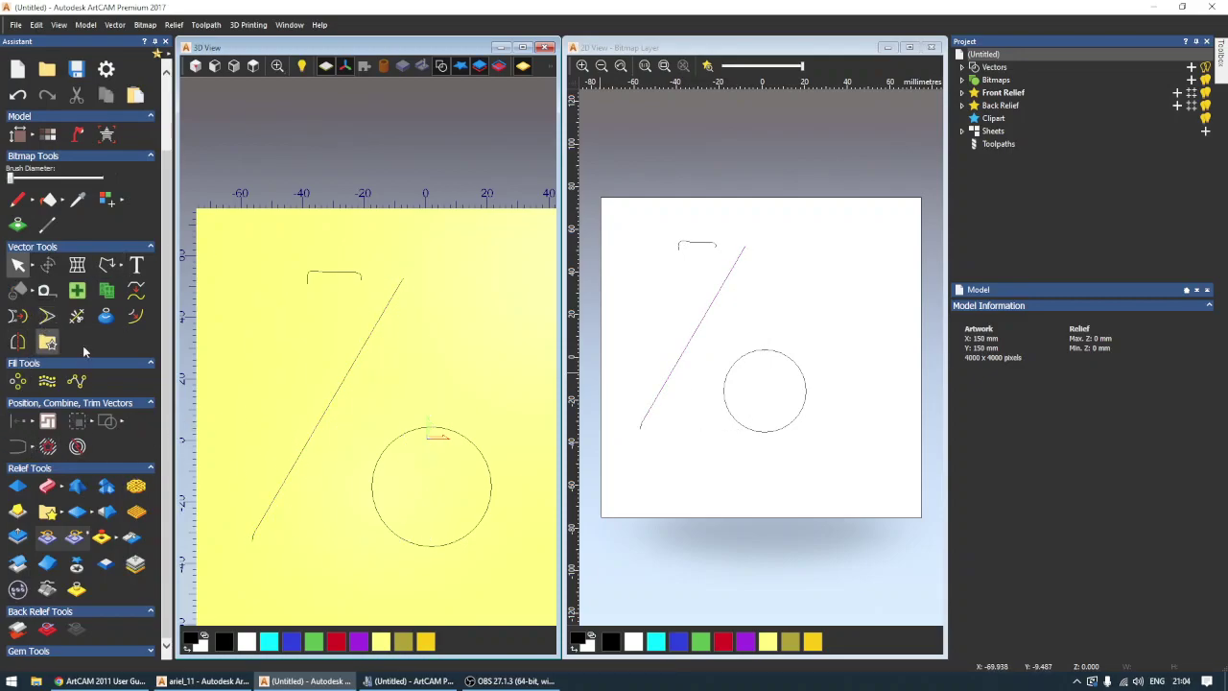
Step: Set up an Extrude with the diagonal line as drive rail and the flat-topped curve as start profile
{"action": "left_click", "coordinate": [316, 431]}
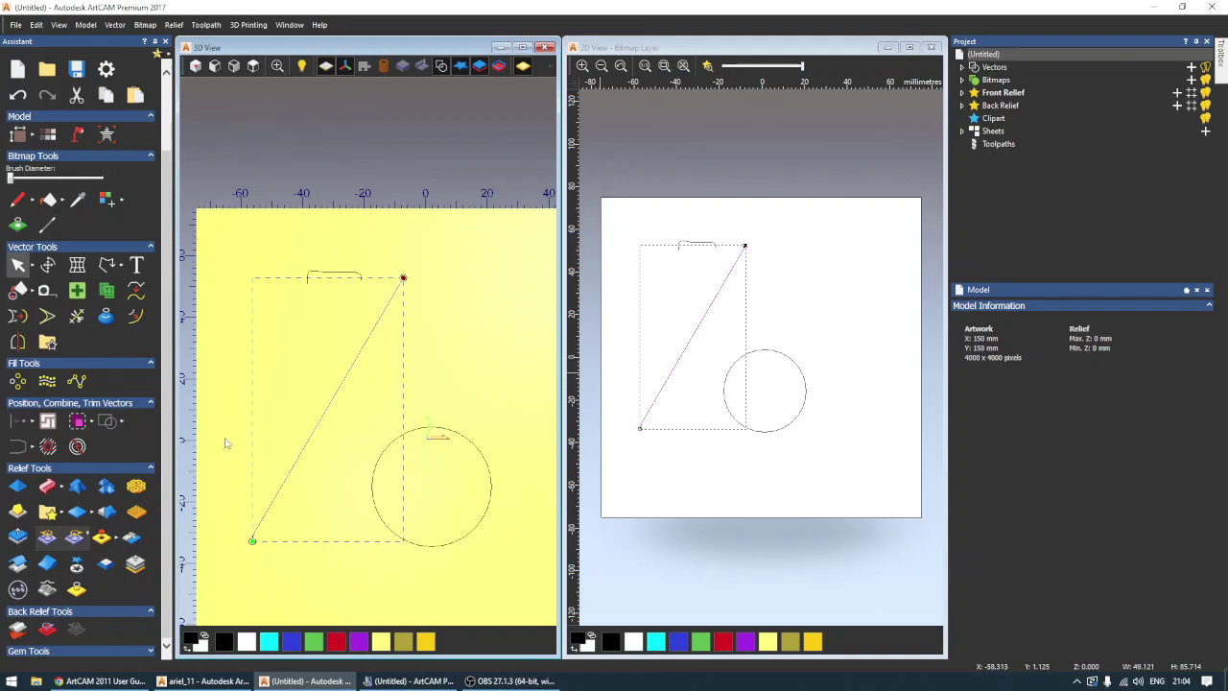
{"action": "left_click", "coordinate": [63, 488]}
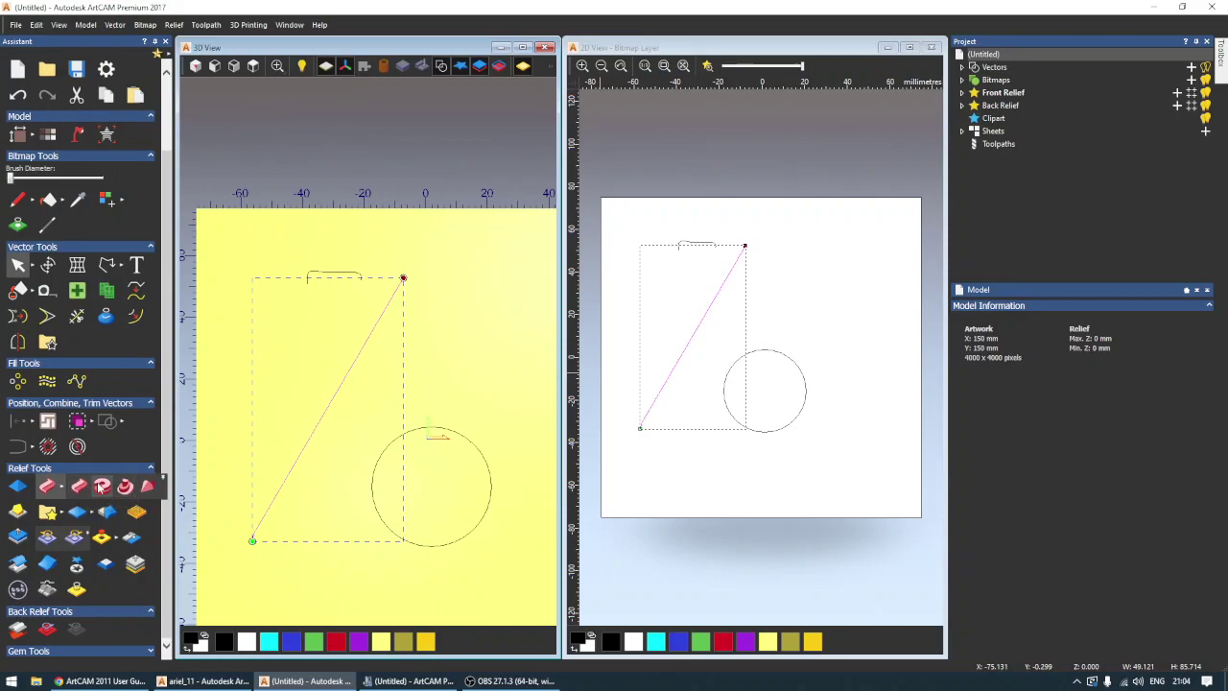
{"action": "left_click", "coordinate": [102, 488]}
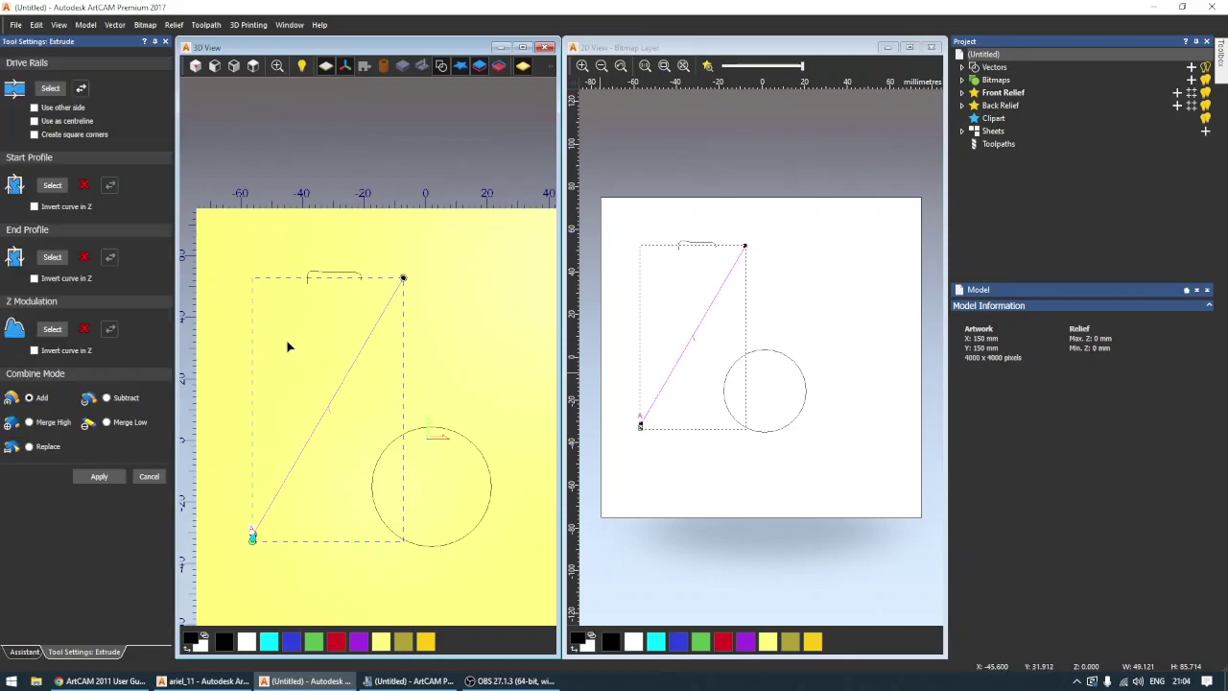
{"action": "left_click", "coordinate": [80, 90]}
{"action": "left_click", "coordinate": [321, 277]}
{"action": "left_click", "coordinate": [53, 186]}
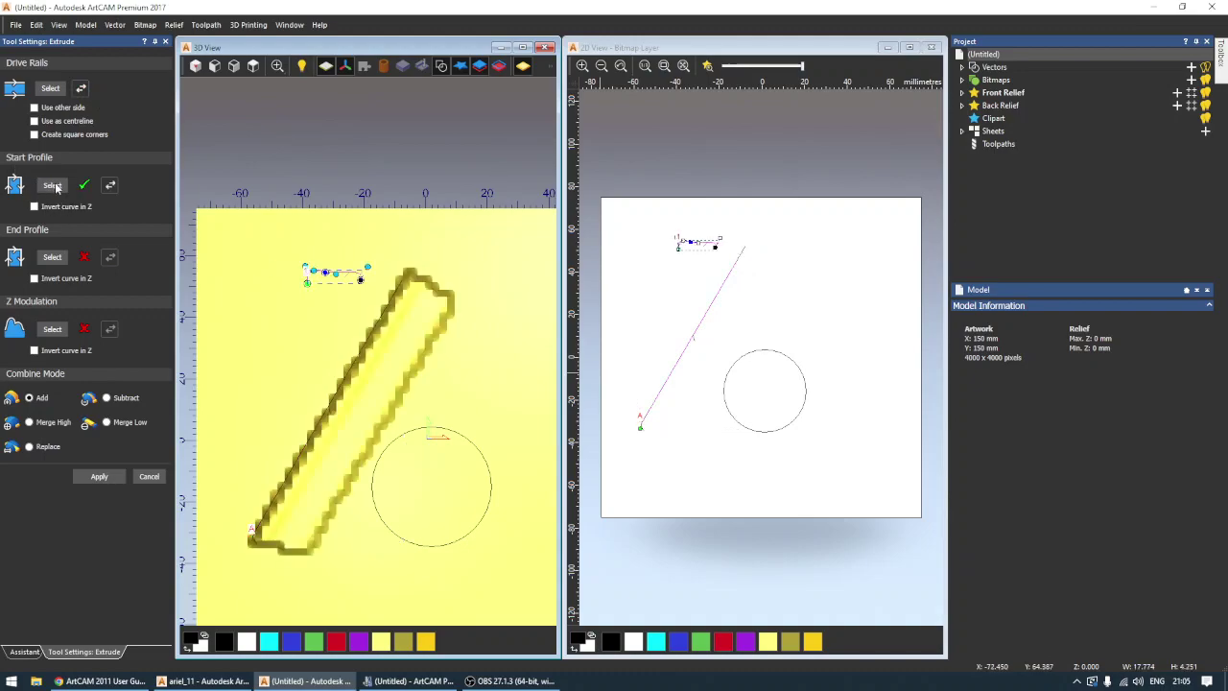
Step: Reshape the start profile by bending its right part into a rounded hump and its left part into a pointed peak
{"action": "left_click_drag", "start_coordinate": [323, 431], "coordinate": [362, 270]}
{"action": "scroll", "coordinate": [403, 288], "scroll_direction": "up", "scroll_amount": 3}
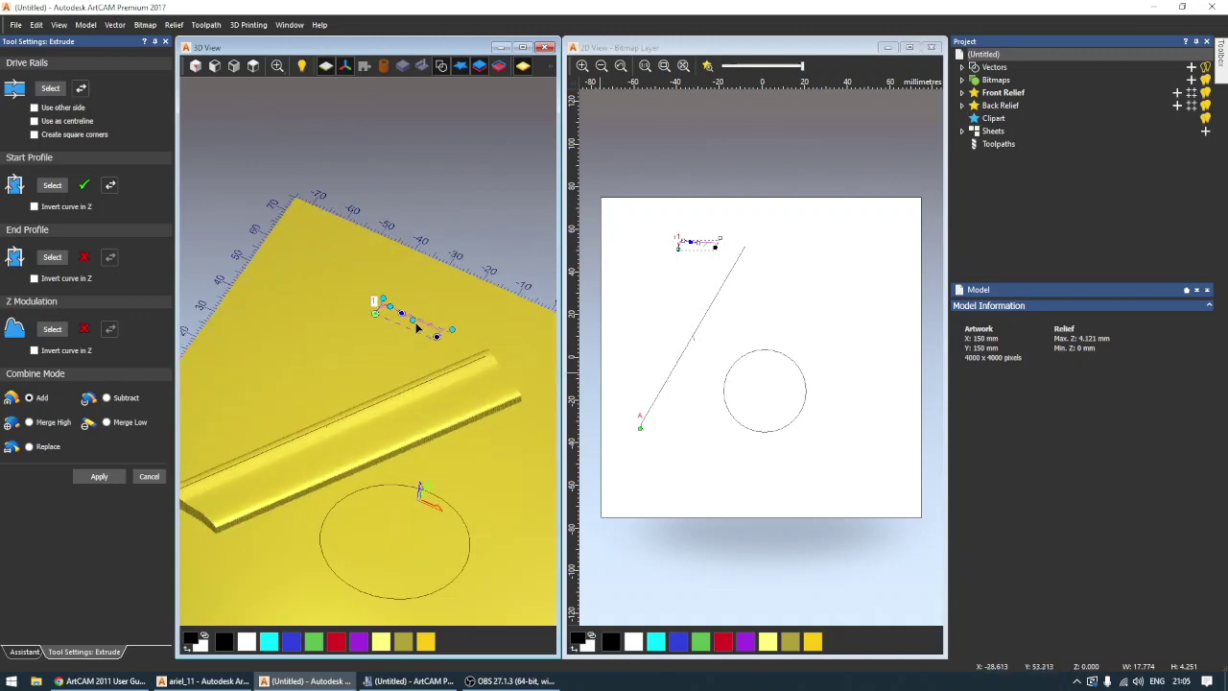
{"action": "left_click_drag", "start_coordinate": [413, 320], "coordinate": [431, 292]}
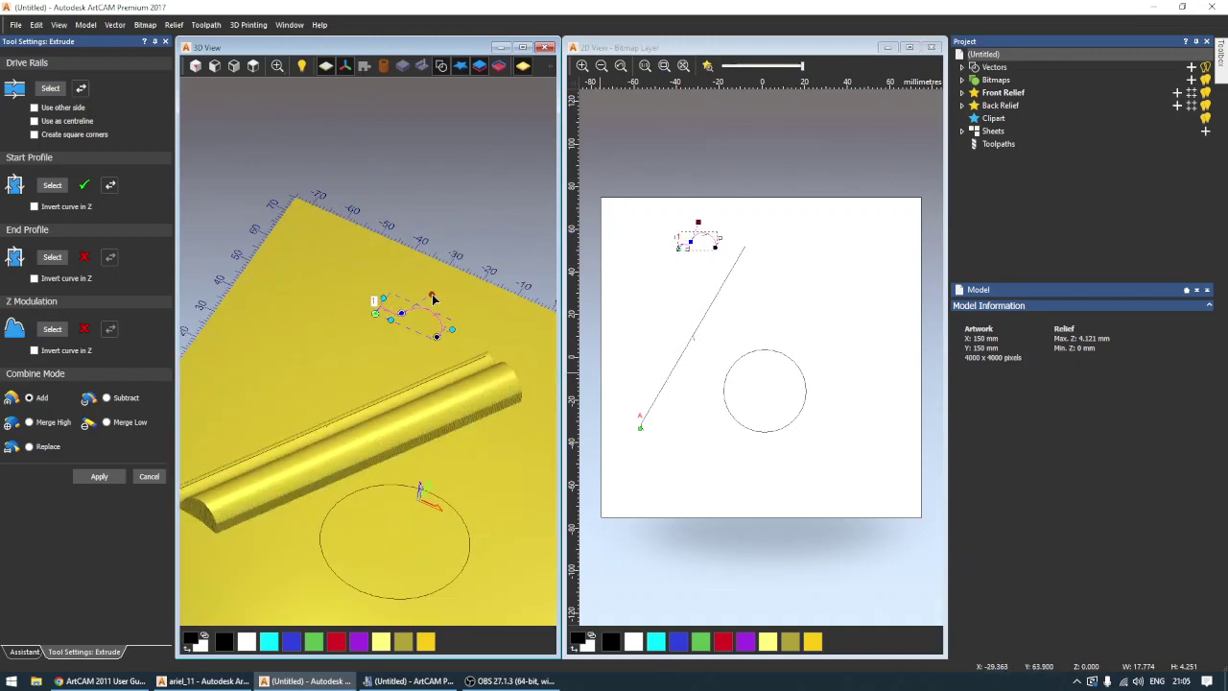
{"action": "left_click", "coordinate": [383, 303]}
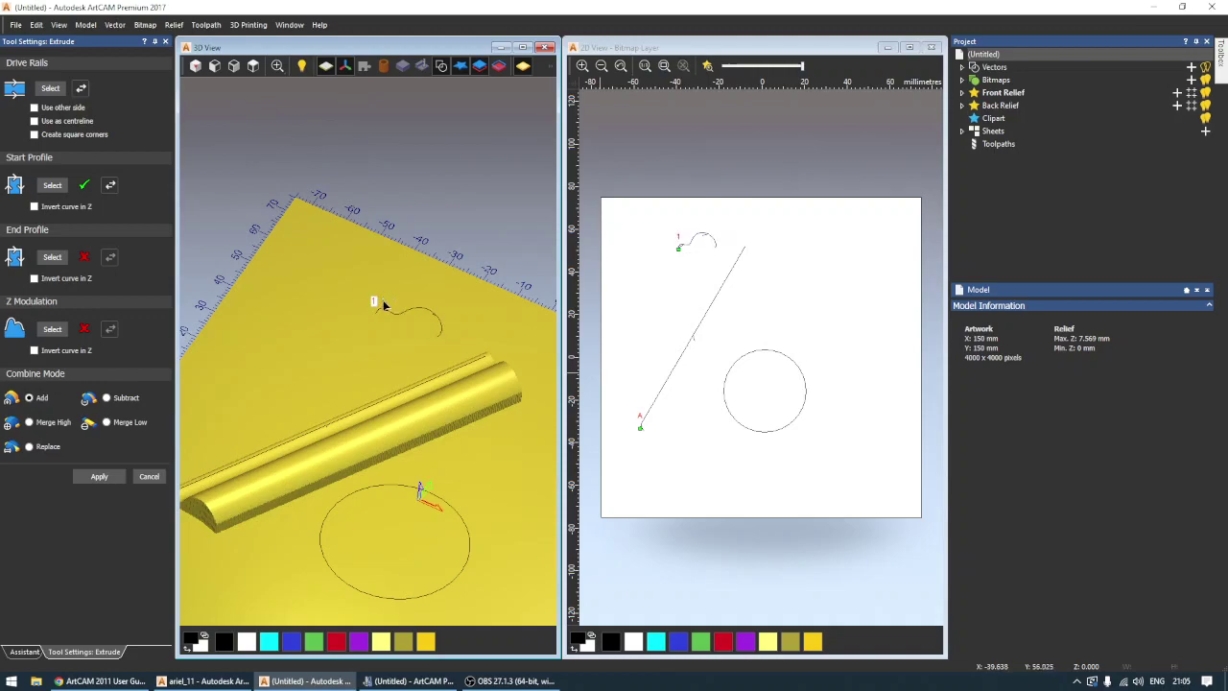
{"action": "left_click", "coordinate": [391, 312]}
{"action": "left_click_drag", "start_coordinate": [380, 291], "coordinate": [376, 257]}
{"action": "left_click", "coordinate": [407, 326]}
{"action": "left_click_drag", "start_coordinate": [227, 474], "coordinate": [373, 486]}
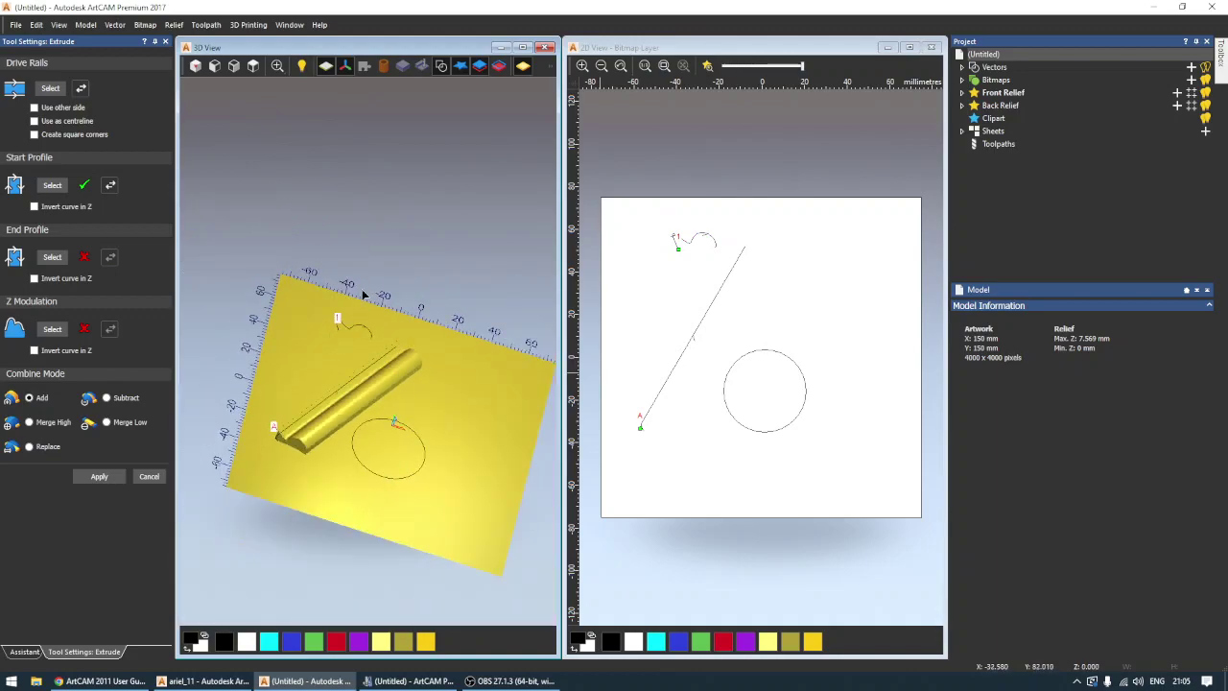
{"action": "left_click_drag", "start_coordinate": [362, 289], "coordinate": [362, 354]}
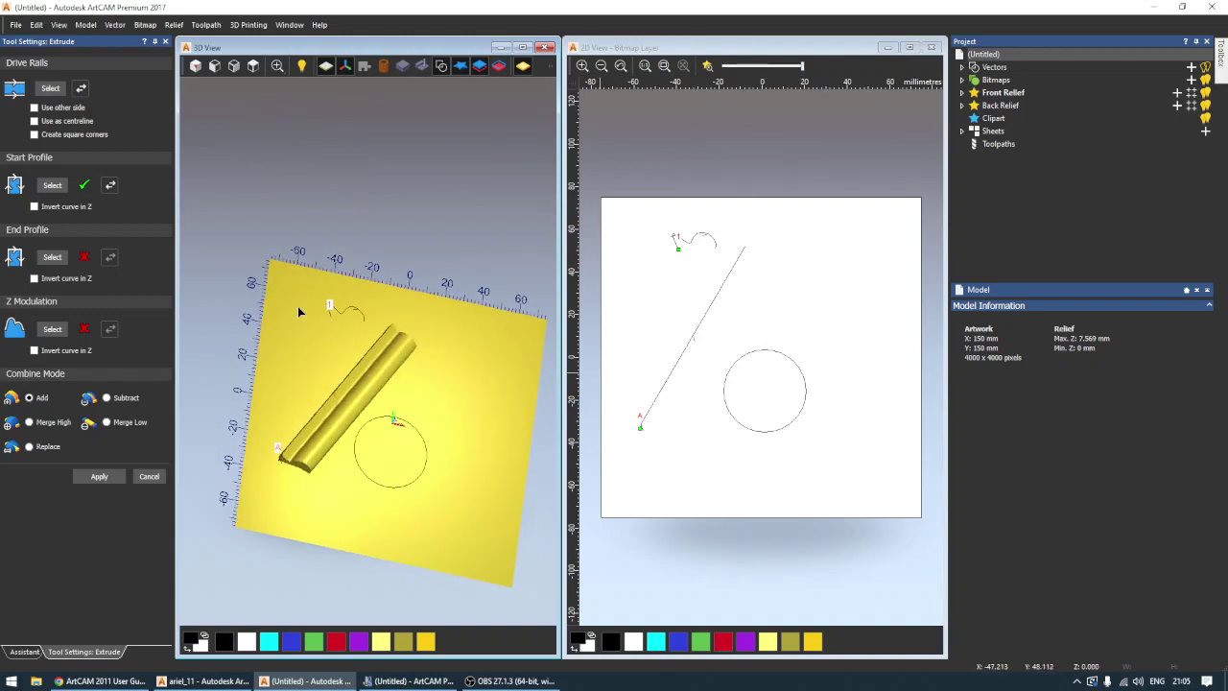
{"action": "scroll", "coordinate": [334, 383], "scroll_direction": "down", "scroll_amount": 2}
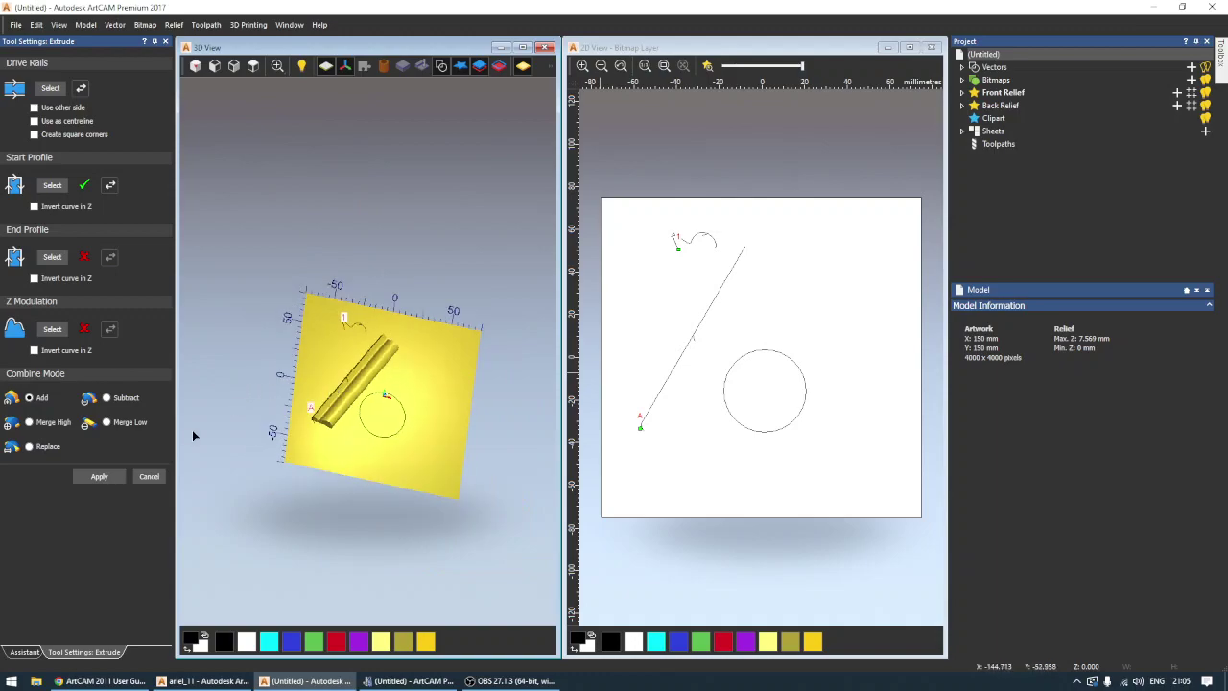
Step: Apply the extrusion, then reset the relief to clear it from the model
{"action": "left_click", "coordinate": [99, 476]}
{"action": "left_click", "coordinate": [149, 477]}
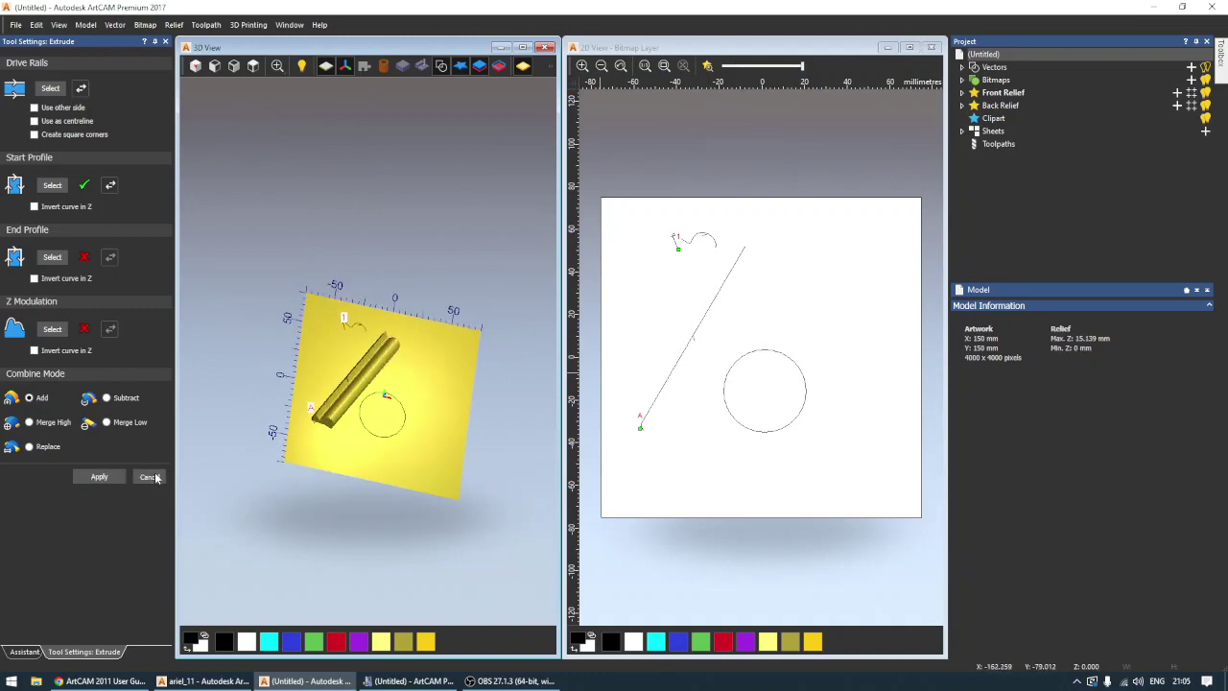
{"action": "left_click", "coordinate": [173, 25]}
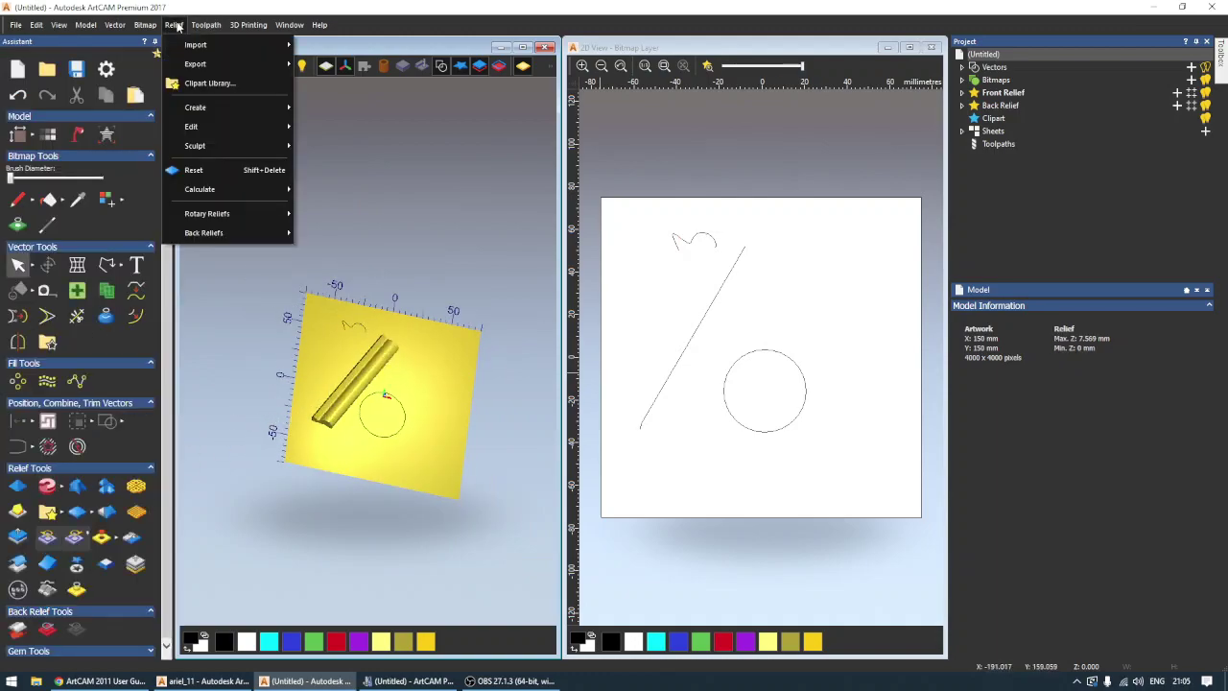
{"action": "left_click", "coordinate": [197, 170]}
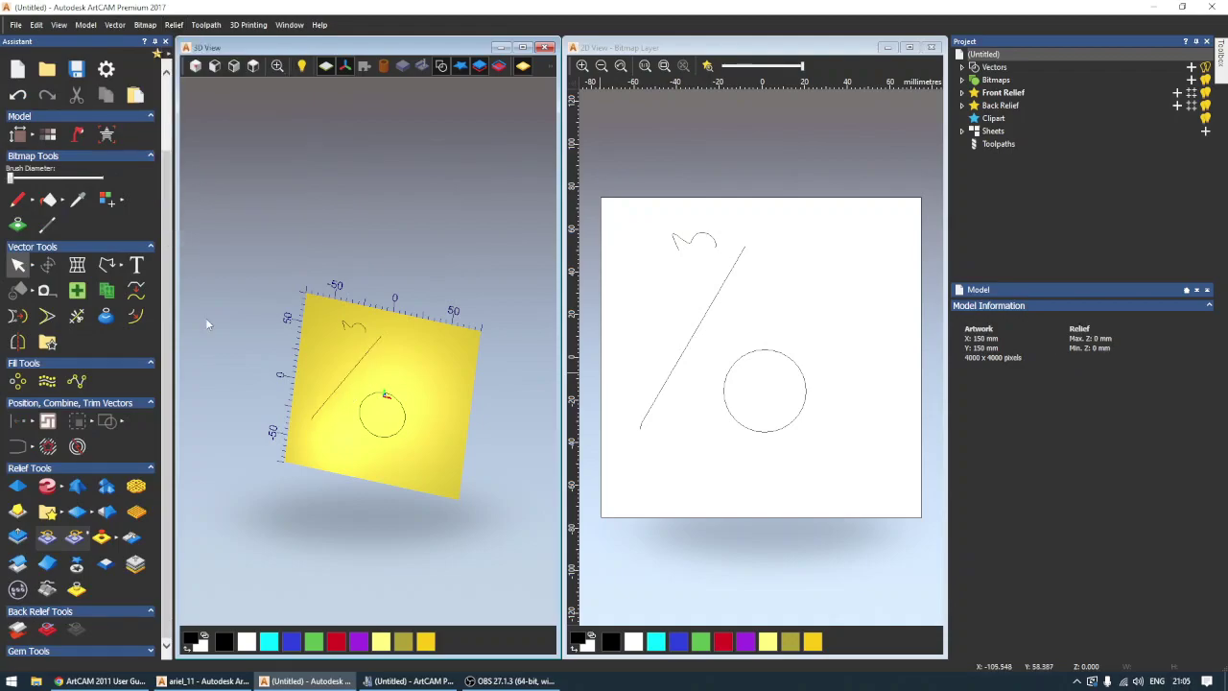
Step: Draw a short sloping polyline about 15.7 mm wide and 7.2 mm high below the diagonal line's lower end
{"action": "left_click", "coordinate": [106, 266]}
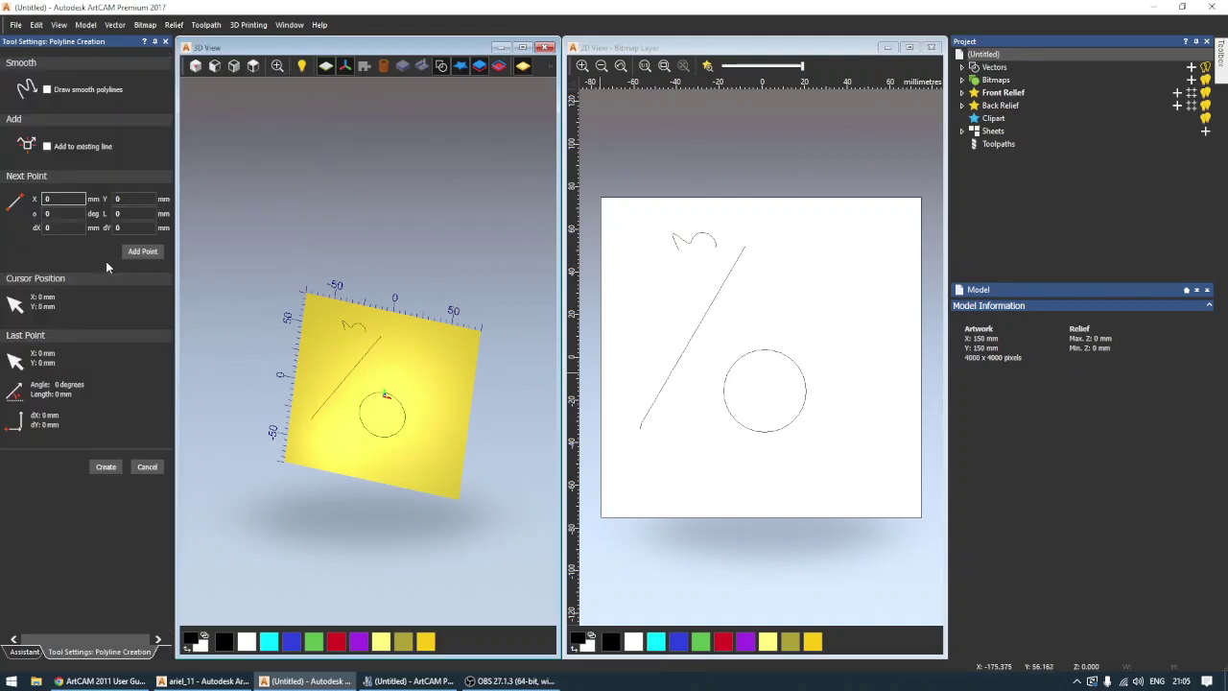
{"action": "left_click", "coordinate": [317, 437]}
{"action": "left_click", "coordinate": [329, 444]}
{"action": "key", "text": "Escape"}
{"action": "scroll", "coordinate": [334, 455], "scroll_direction": "up", "scroll_amount": 2}
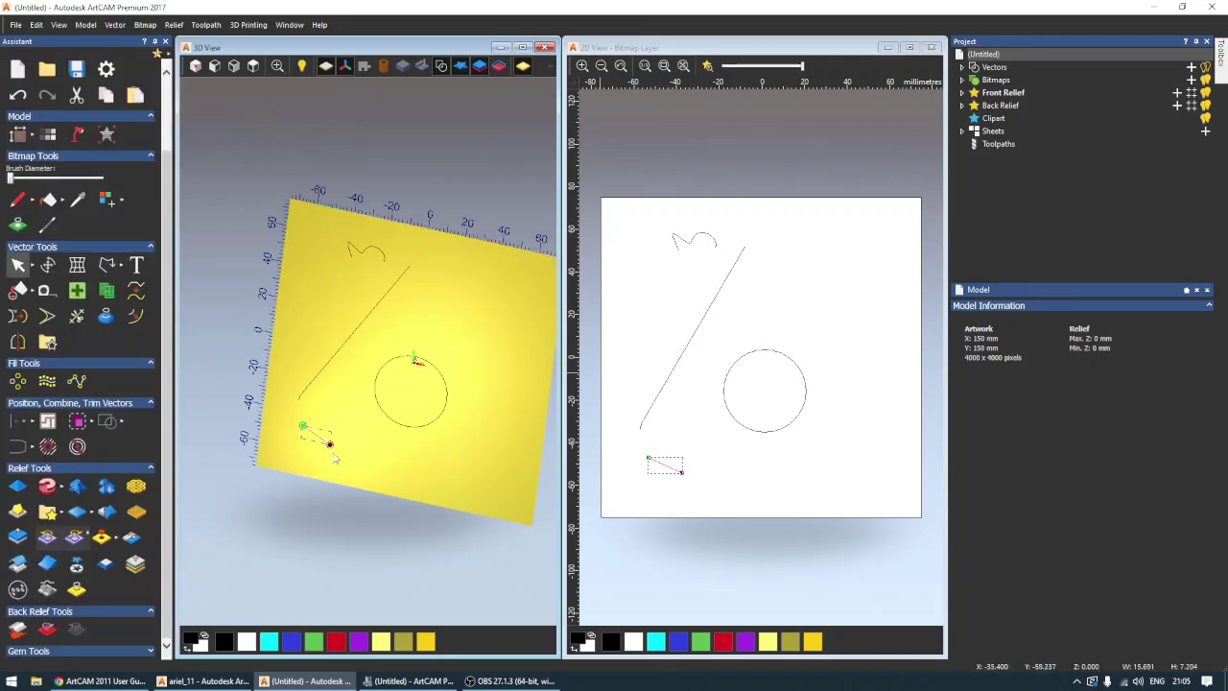
Step: Bend the short sloping line into a smooth humped curve about 9.5 mm high
{"action": "double_click", "coordinate": [327, 443]}
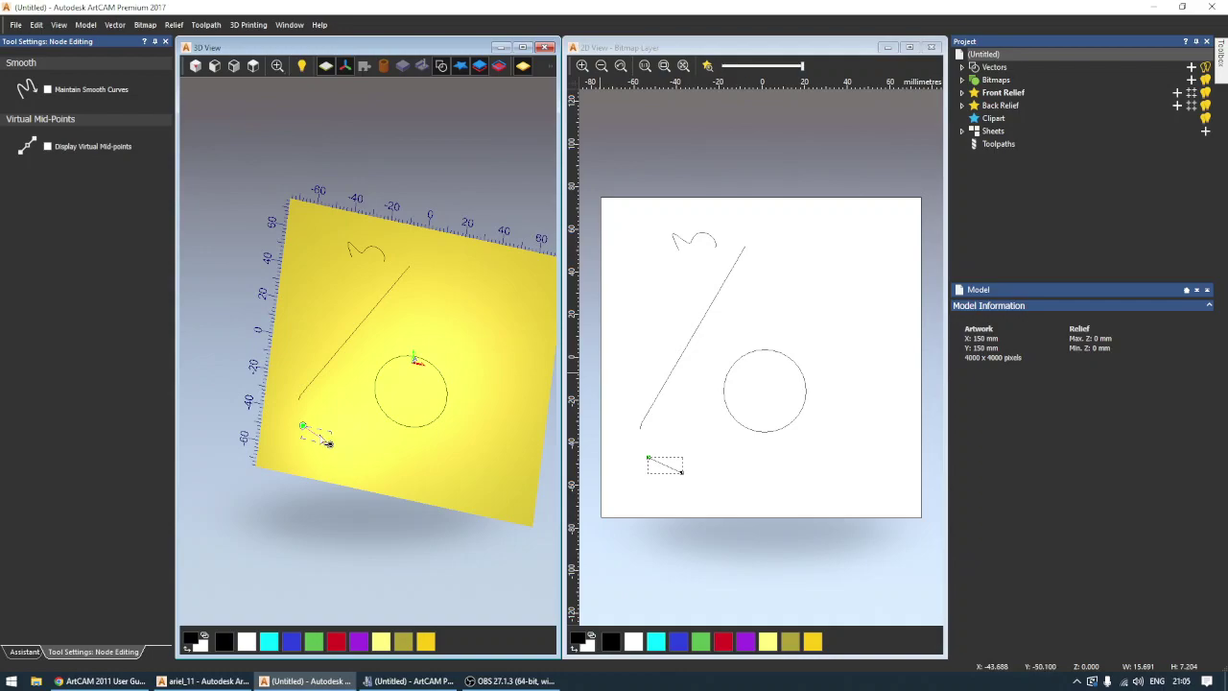
{"action": "key", "text": "i"}
{"action": "key", "text": "s"}
{"action": "left_click", "coordinate": [343, 348]}
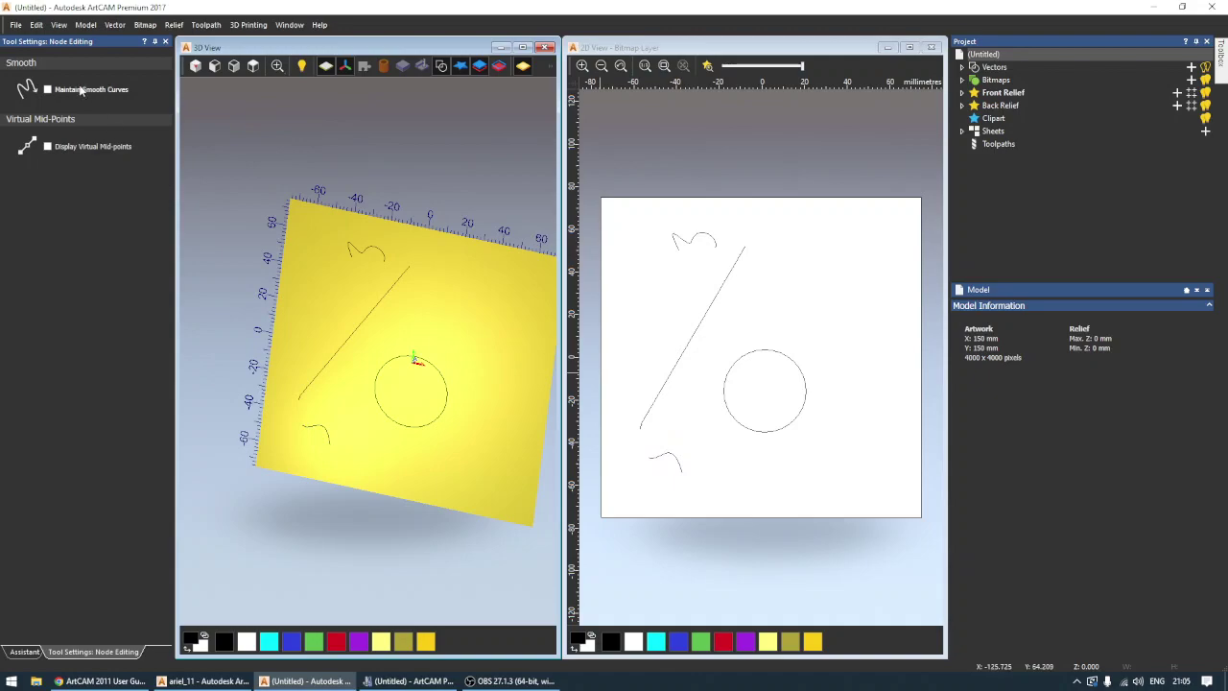
{"action": "left_click", "coordinate": [164, 42]}
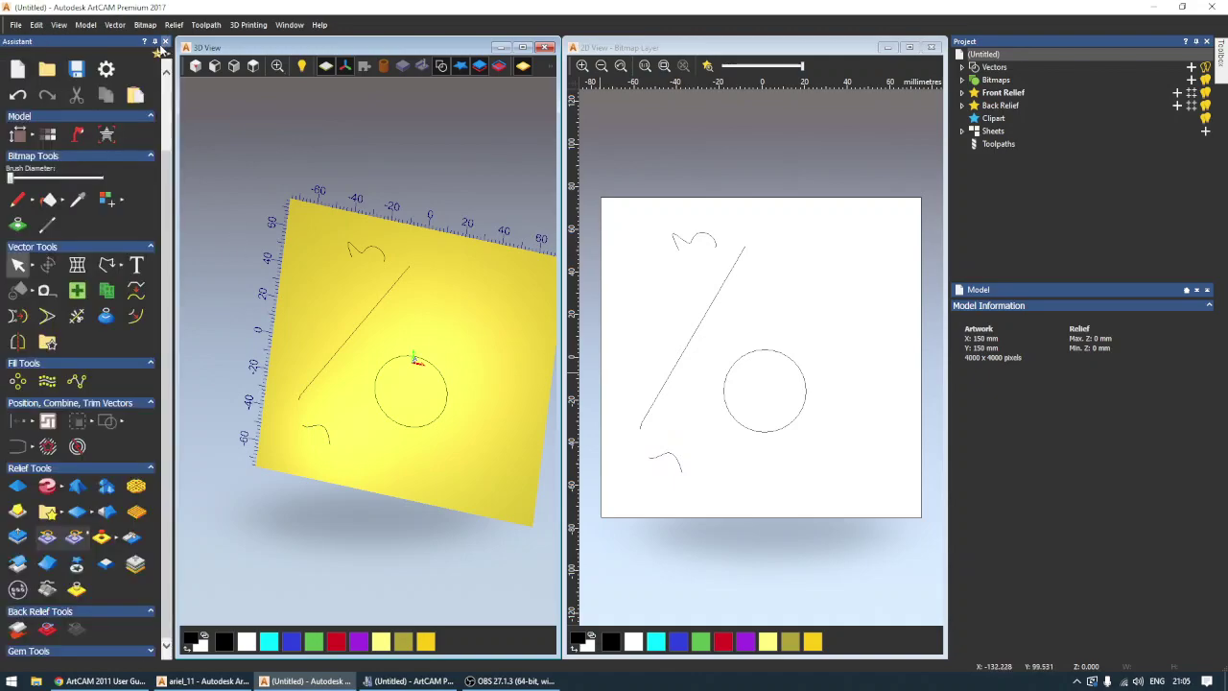
Step: Set up an Extrude along the diagonal line used as centreline, with the upper double-hump curve as start profile
{"action": "left_click", "coordinate": [339, 353]}
{"action": "left_click", "coordinate": [48, 486]}
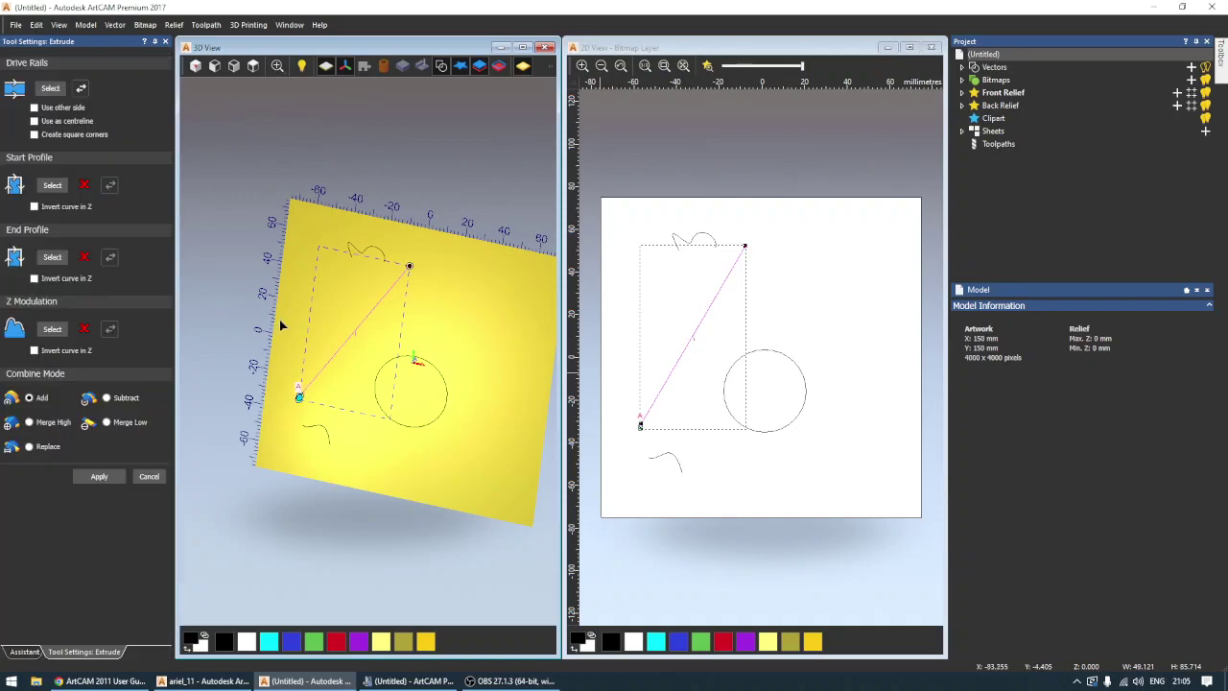
{"action": "left_click", "coordinate": [382, 254]}
{"action": "left_click", "coordinate": [383, 306], "text": "shift"}
{"action": "left_click", "coordinate": [34, 120]}
{"action": "left_click", "coordinate": [372, 251]}
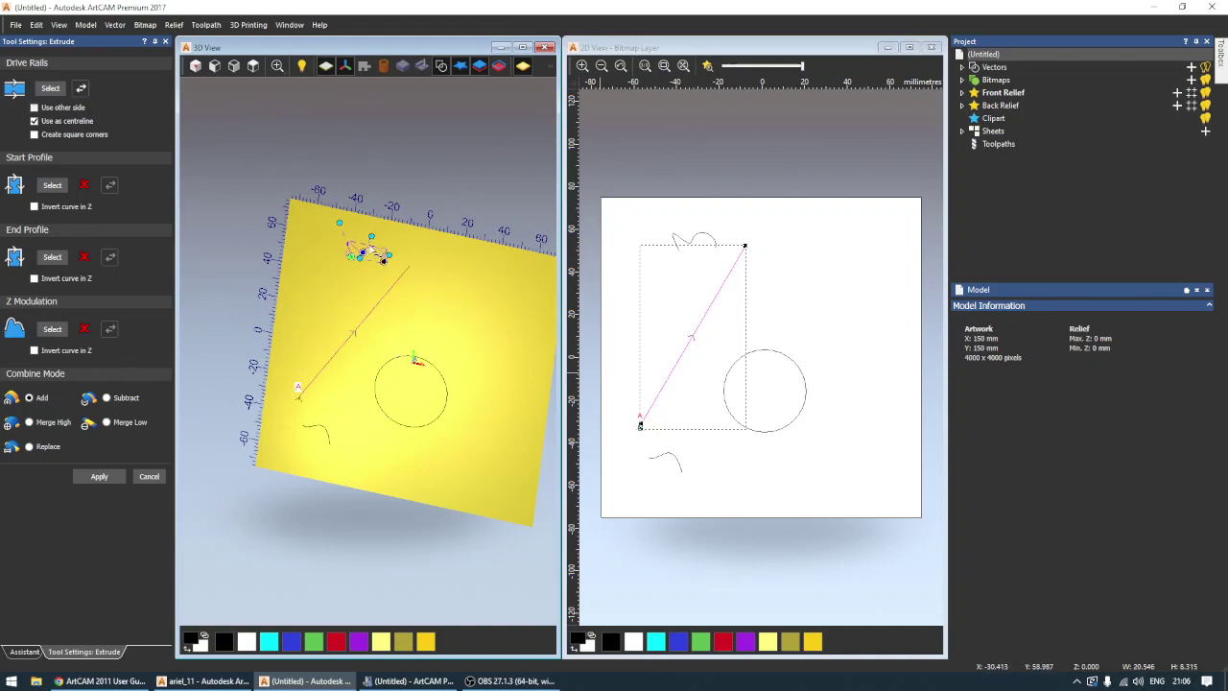
{"action": "left_click", "coordinate": [52, 185]}
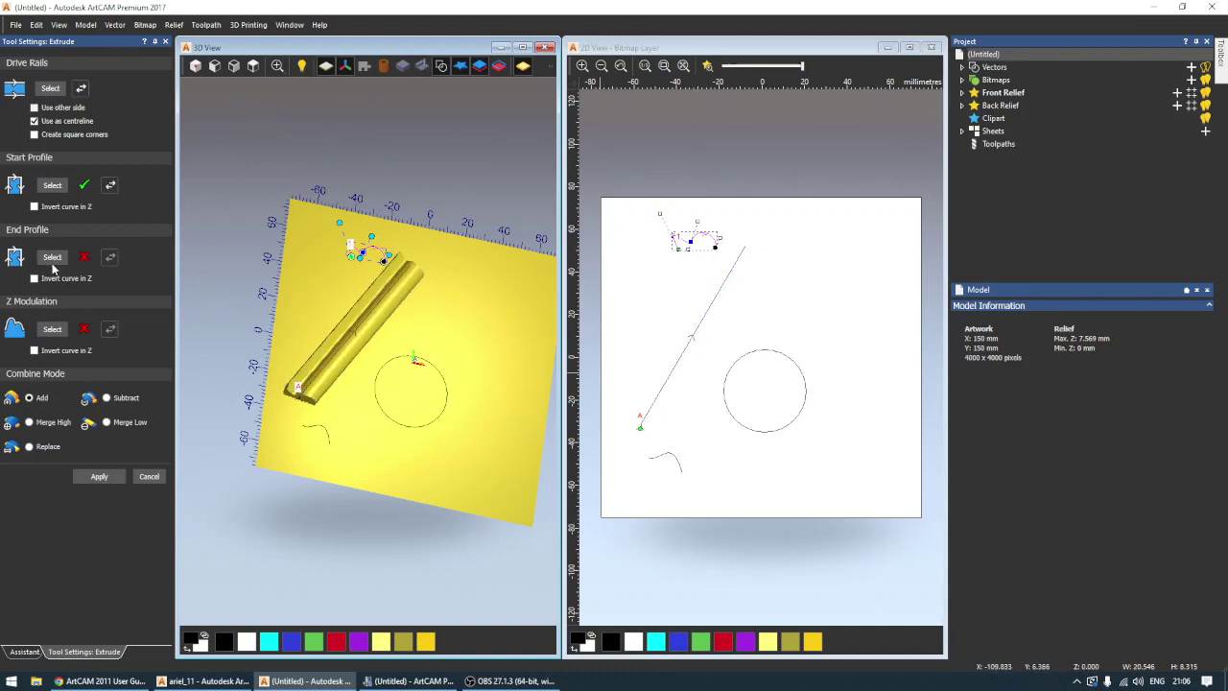
Step: Assign the small curve below the diagonal line as end profile and inspect the blended extrusion up close
{"action": "left_click", "coordinate": [324, 431]}
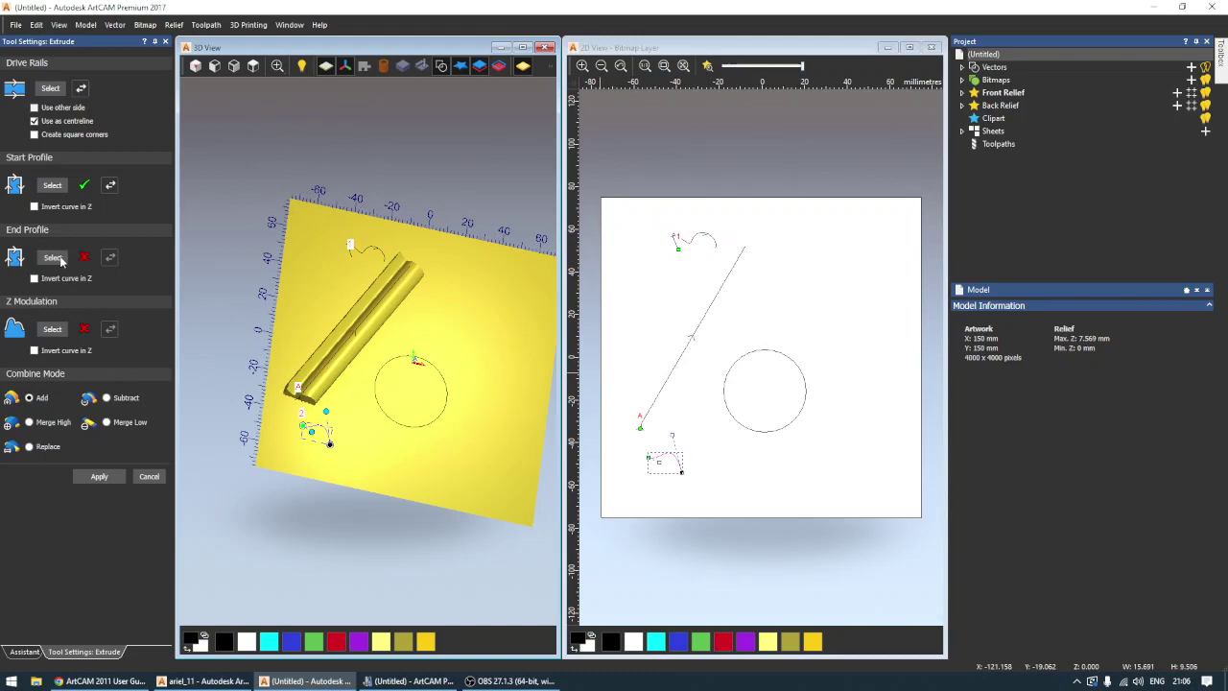
{"action": "left_click", "coordinate": [57, 258]}
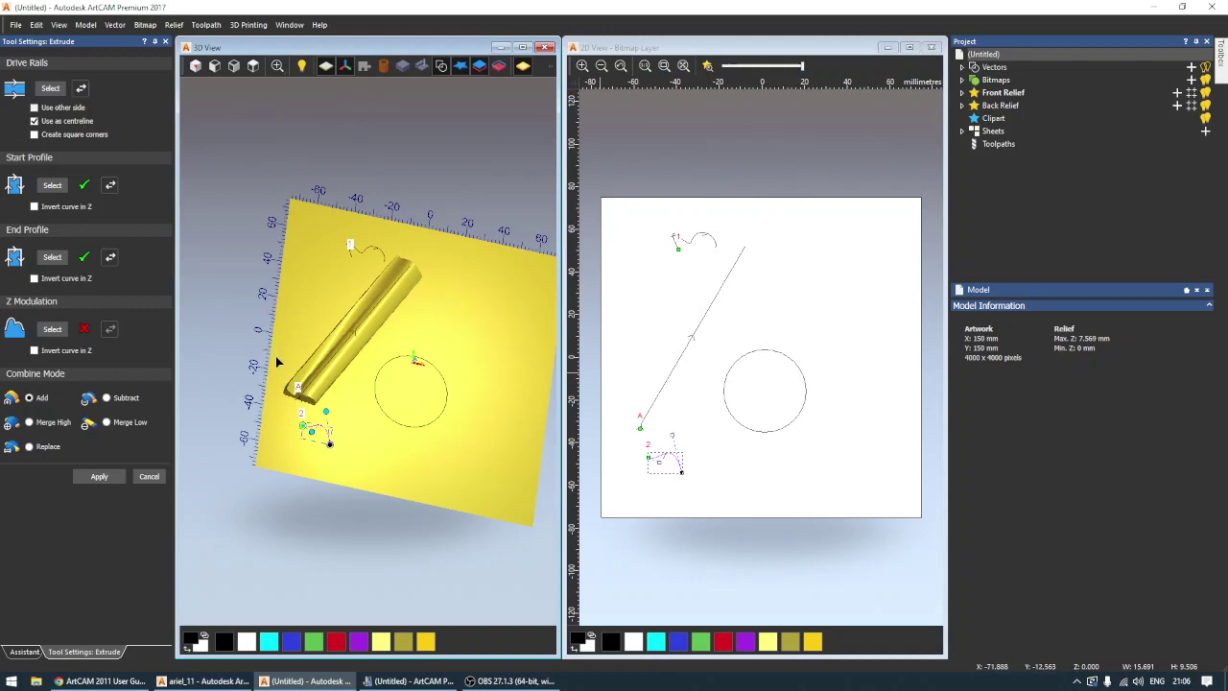
{"action": "left_click_drag", "start_coordinate": [275, 356], "coordinate": [422, 274]}
{"action": "scroll", "coordinate": [431, 264], "scroll_direction": "up", "scroll_amount": 2}
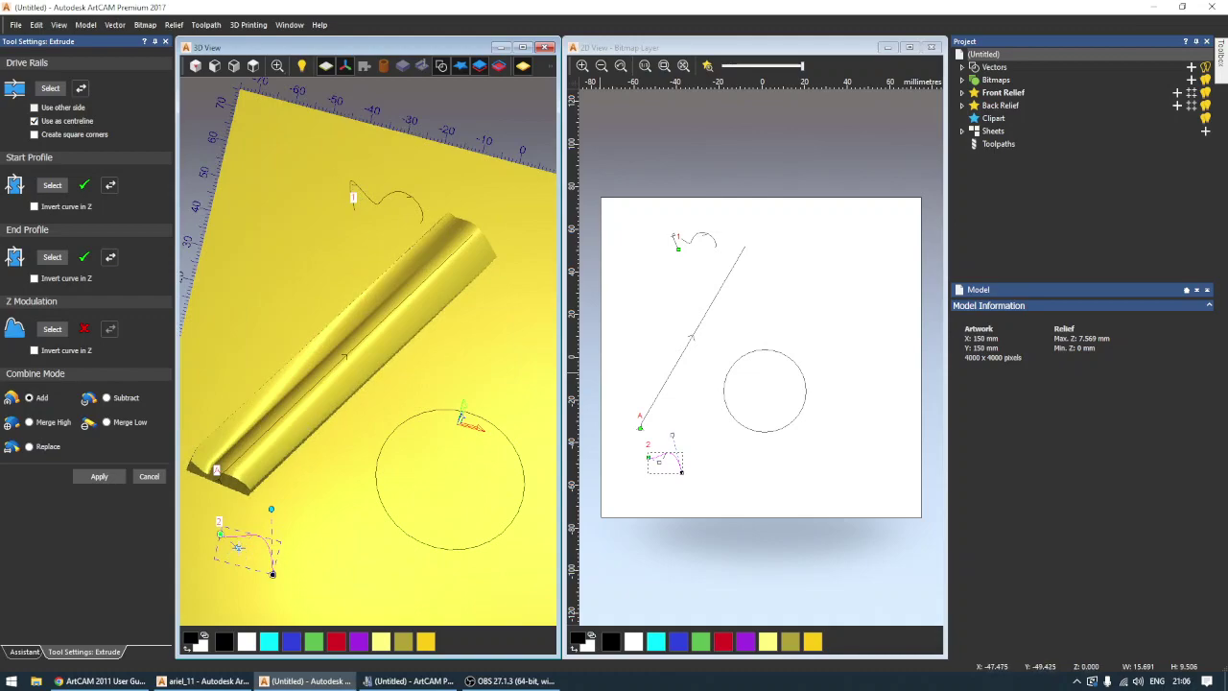
Step: Reshape the end profile curve below the rail and reverse the drive rail's direction
{"action": "mouse_move", "coordinate": [237, 547]}
{"action": "left_mouse_down"}
{"action": "mouse_move", "coordinate": [240, 509]}
{"action": "mouse_move", "coordinate": [250, 571]}
{"action": "mouse_move", "coordinate": [254, 543]}
{"action": "left_mouse_up"}
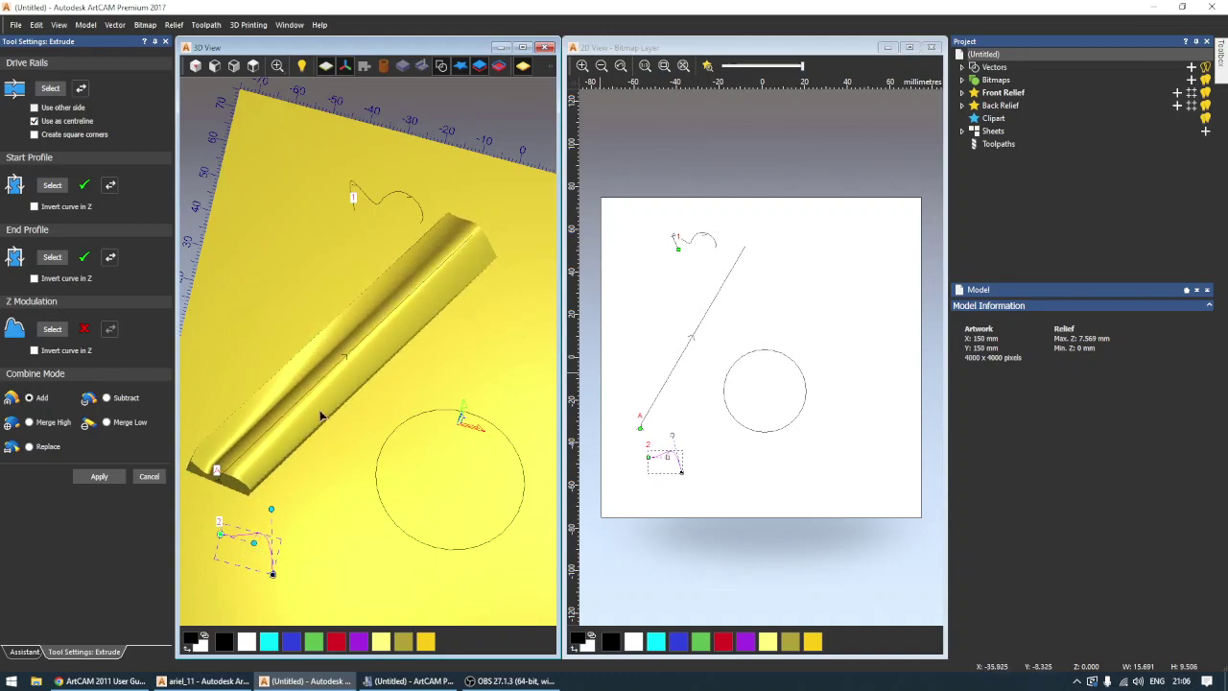
{"action": "left_click", "coordinate": [80, 88]}
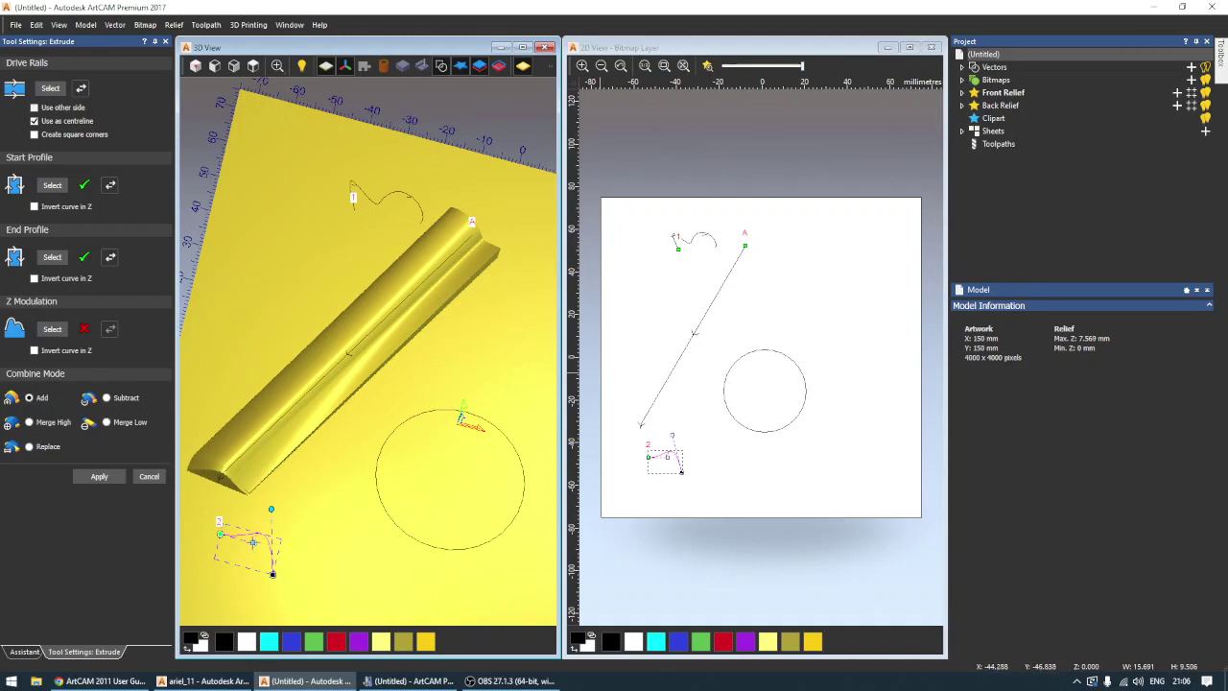
{"action": "mouse_move", "coordinate": [253, 543]}
{"action": "left_mouse_down"}
{"action": "mouse_move", "coordinate": [248, 567]}
{"action": "mouse_move", "coordinate": [257, 554]}
{"action": "left_mouse_up"}
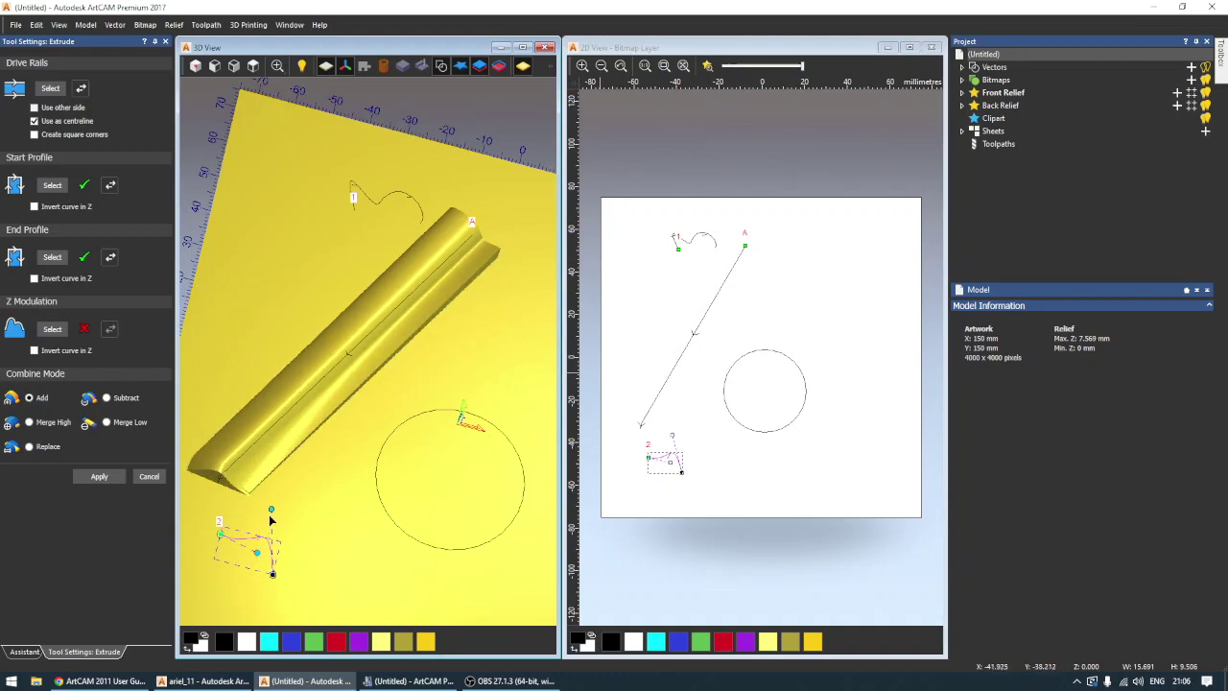
Step: Bend the diagonal drive rail into a smooth S-shaped curve and inspect the updated extrusion
{"action": "left_click", "coordinate": [360, 346]}
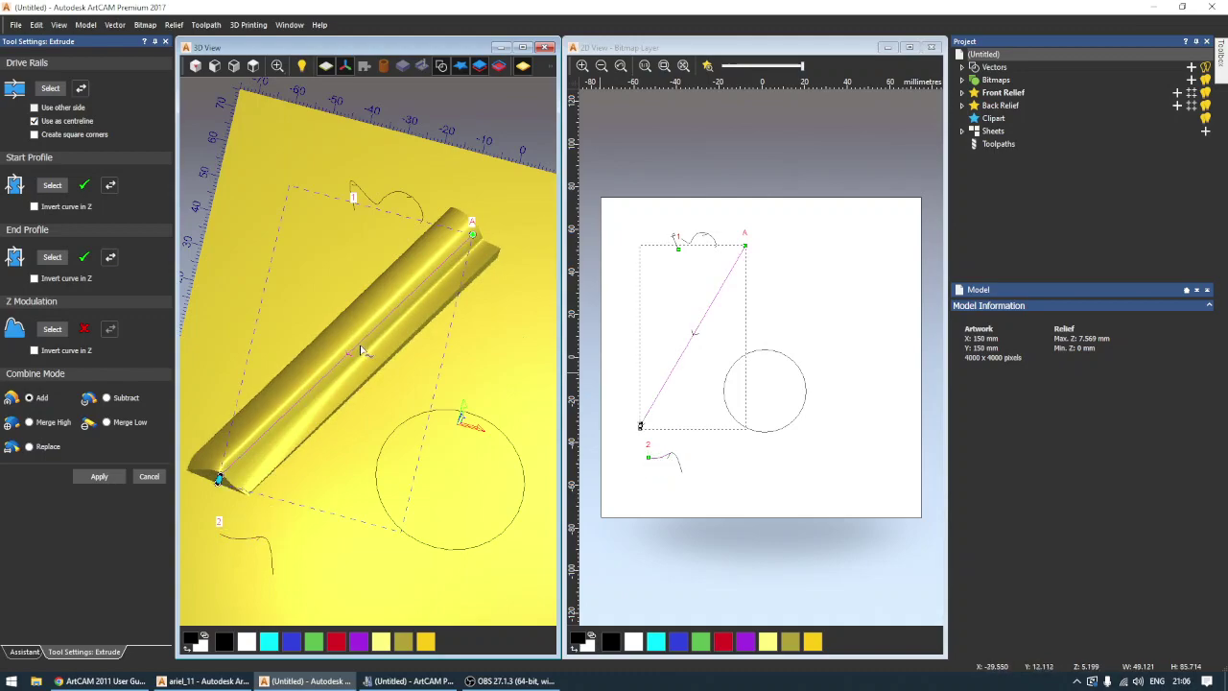
{"action": "left_click", "coordinate": [366, 349]}
{"action": "left_click_drag", "start_coordinate": [306, 395], "coordinate": [346, 442]}
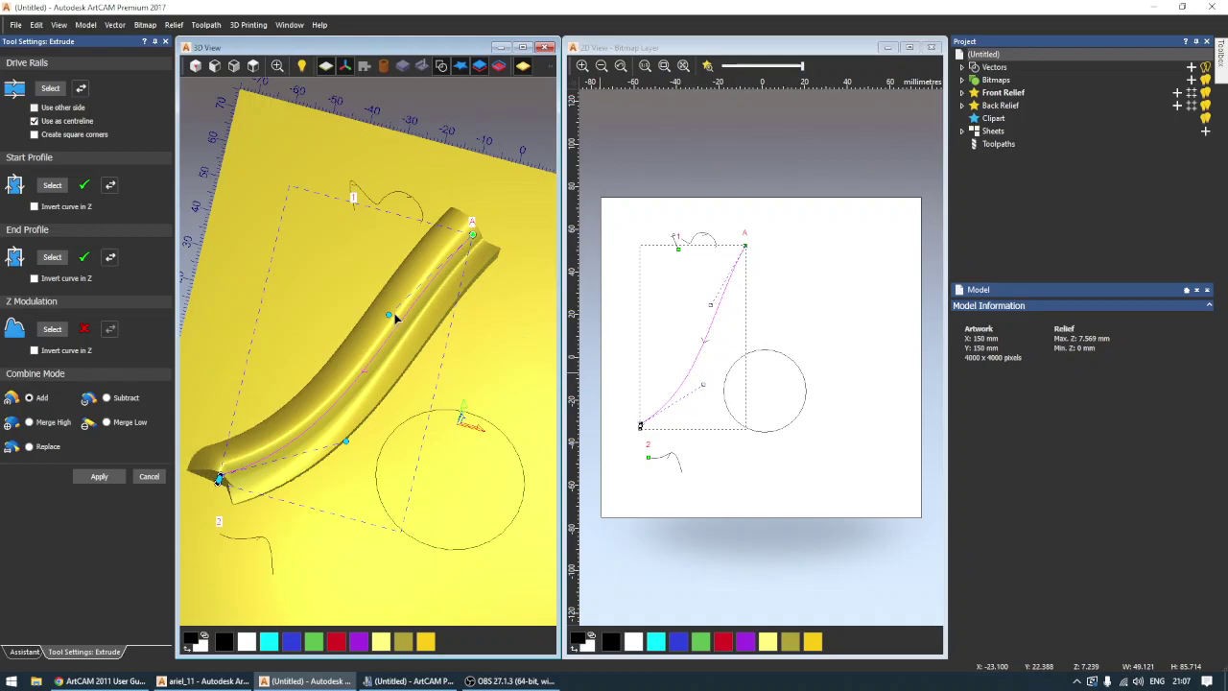
{"action": "left_click_drag", "start_coordinate": [392, 318], "coordinate": [296, 258]}
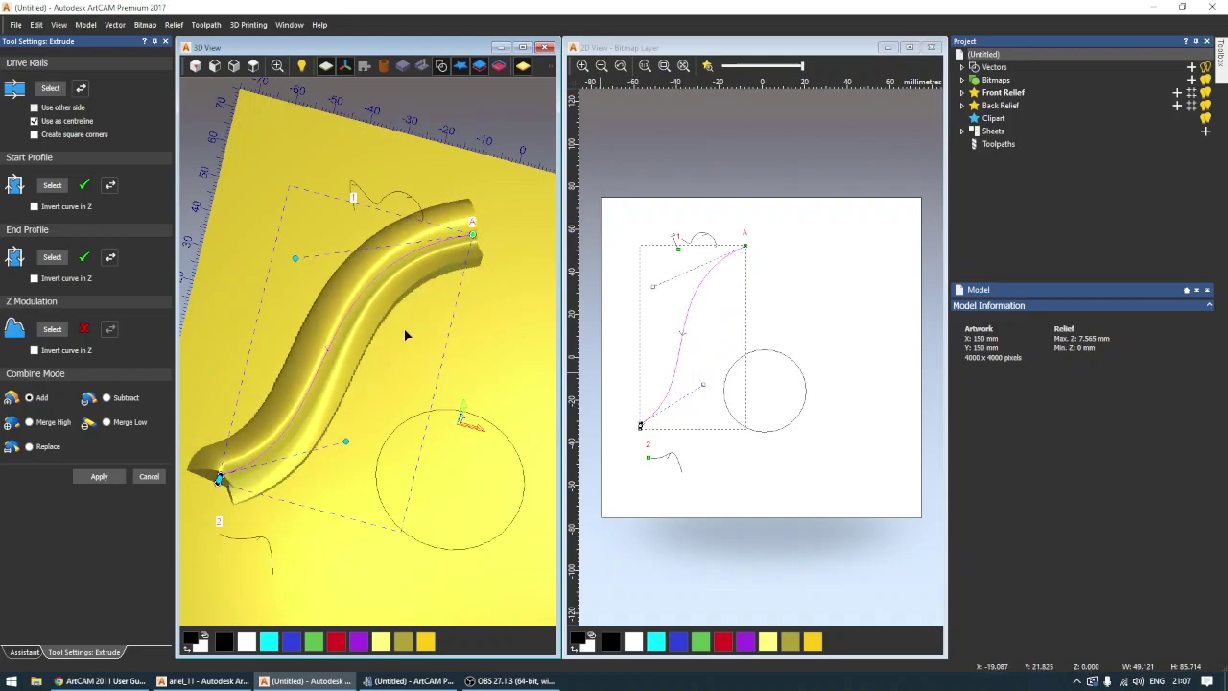
{"action": "scroll", "coordinate": [323, 460], "scroll_direction": "up", "scroll_amount": 2}
{"action": "scroll", "coordinate": [406, 466], "scroll_direction": "down", "scroll_amount": 3}
{"action": "left_click_drag", "start_coordinate": [405, 466], "coordinate": [441, 470]}
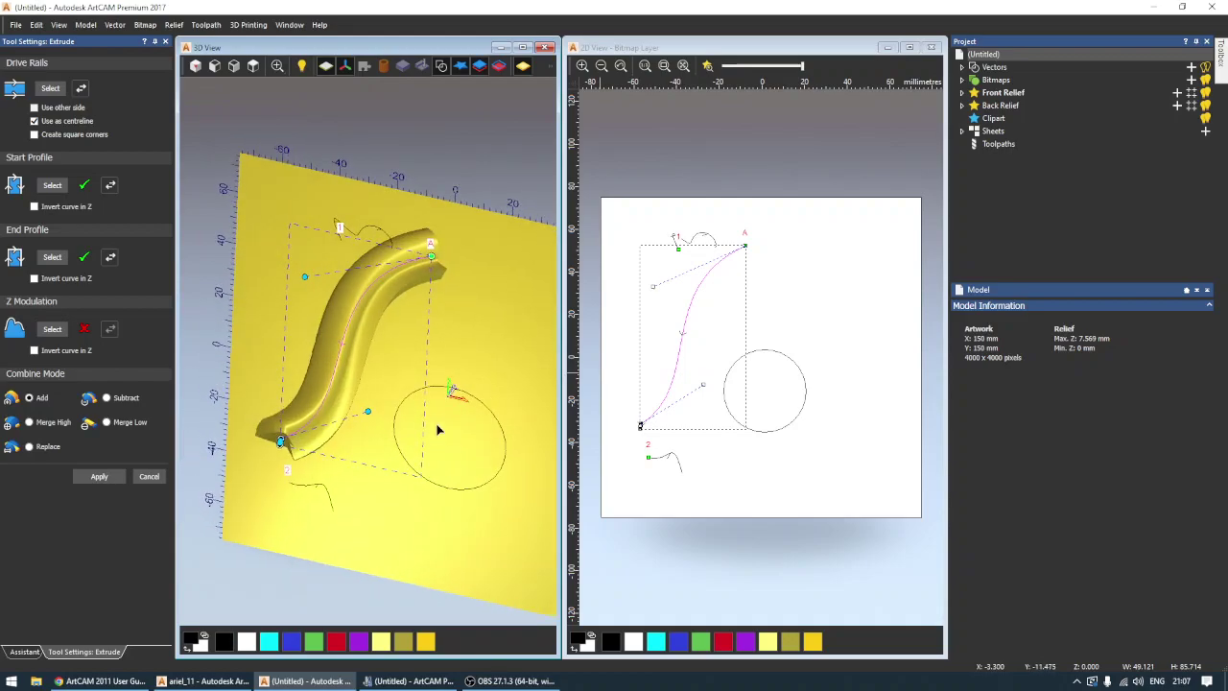
Step: Switch to ArtCAM Pro and reset the pyramid relief
{"action": "left_click", "coordinate": [425, 683]}
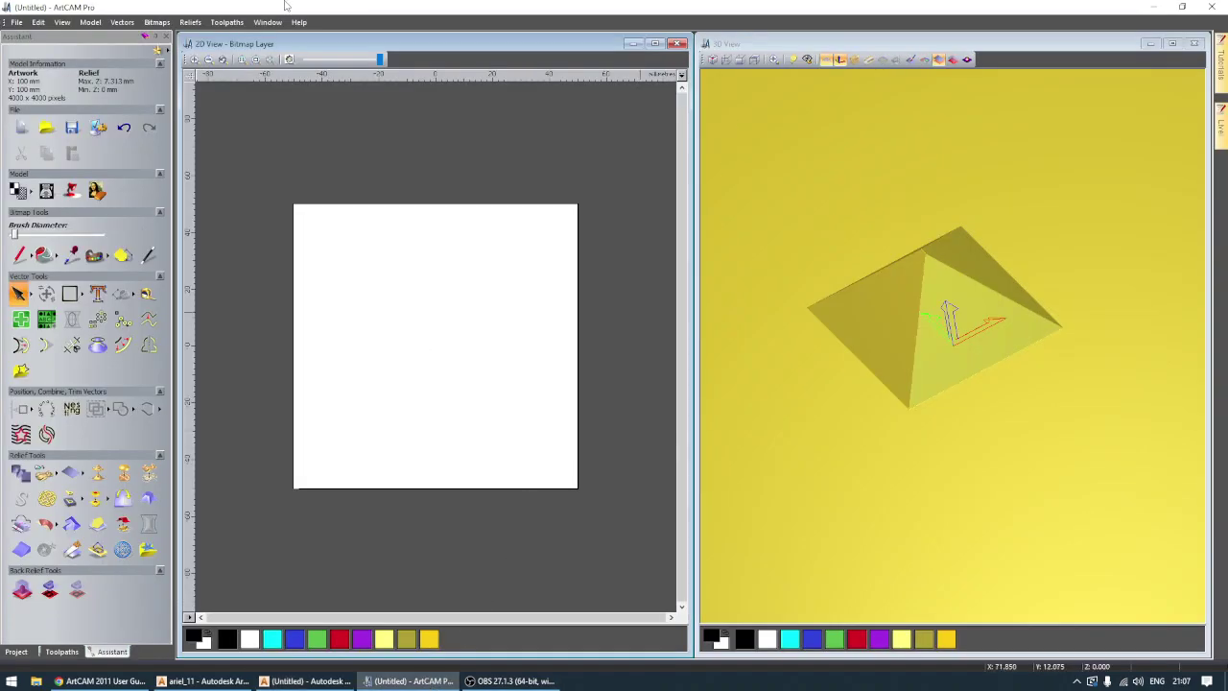
{"action": "left_click", "coordinate": [190, 22]}
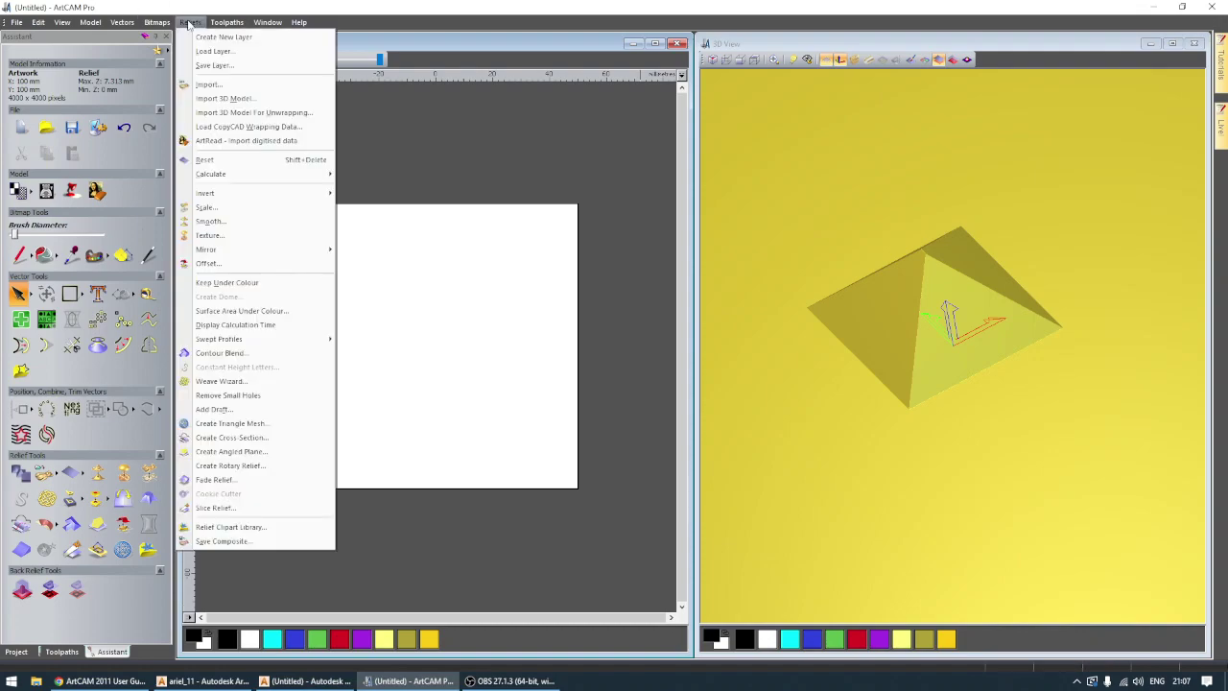
{"action": "left_click", "coordinate": [219, 160]}
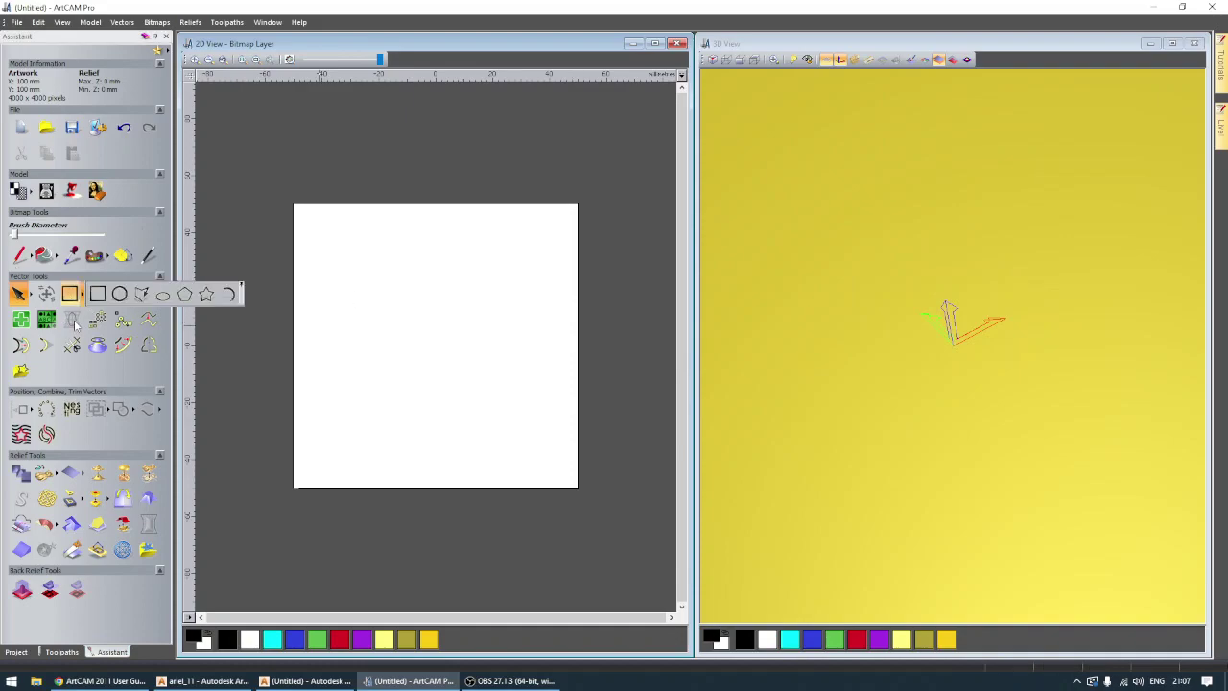
Step: Draw a vertical polyline about 46.6 mm long in the upper-left part of the artwork
{"action": "left_click", "coordinate": [148, 317]}
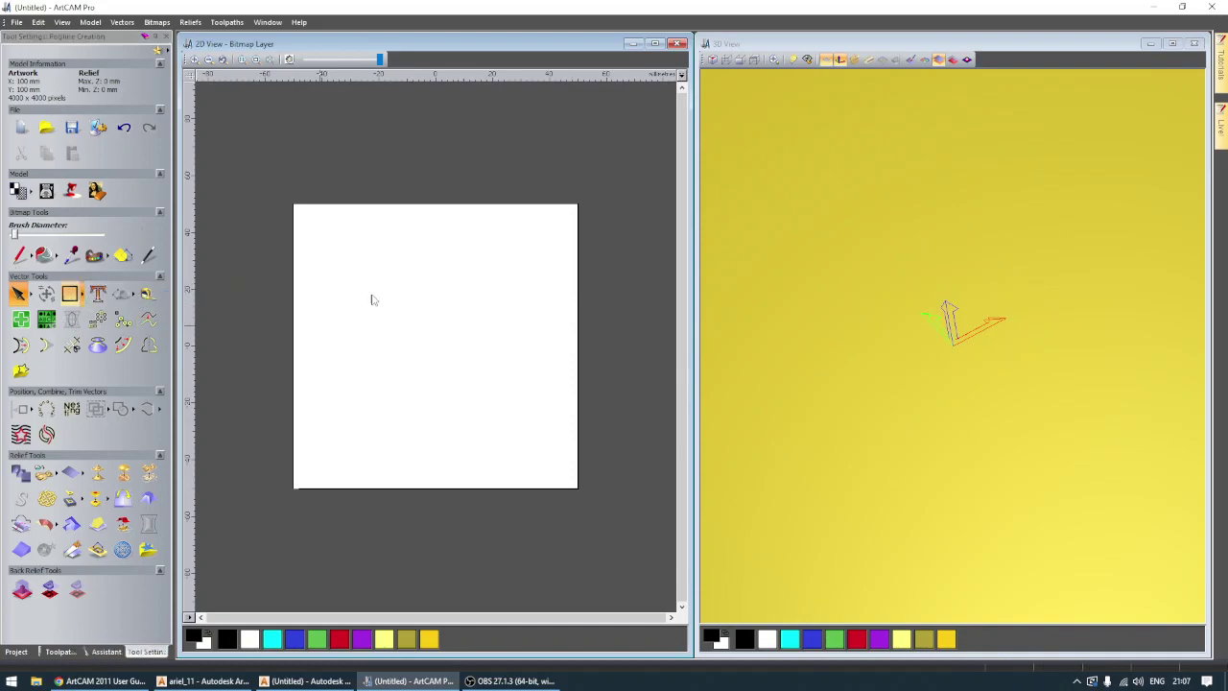
{"action": "left_click", "coordinate": [387, 240]}
{"action": "left_click", "coordinate": [387, 374]}
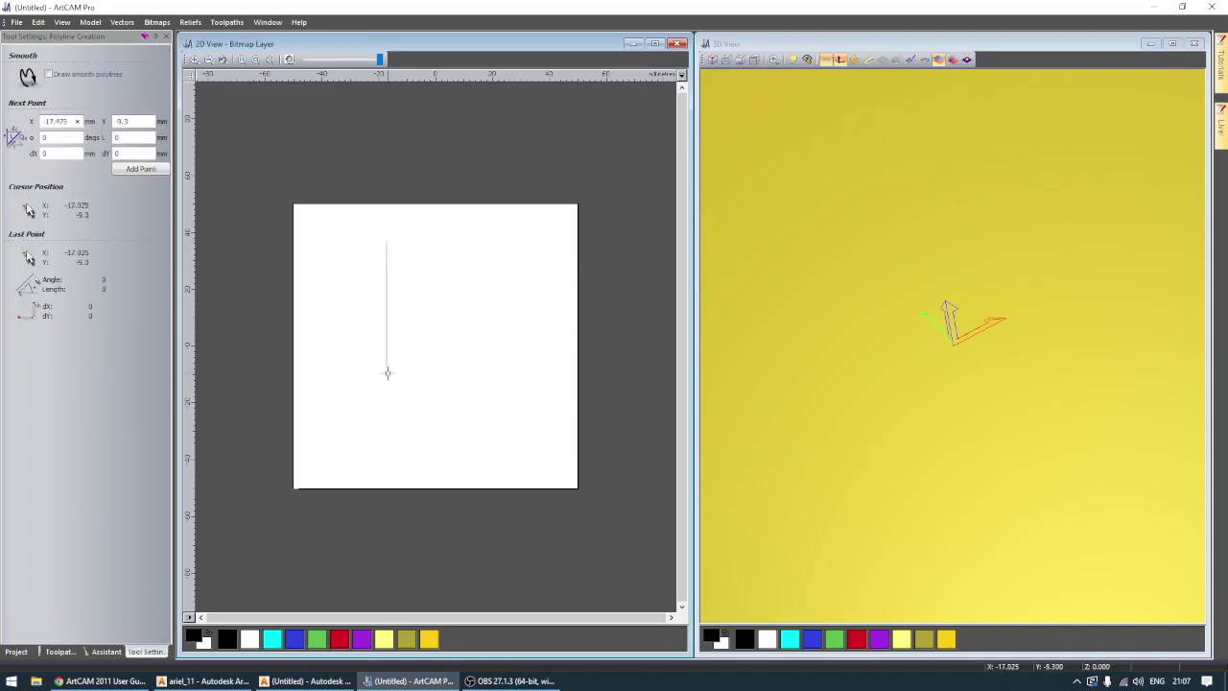
{"action": "key", "text": "Escape"}
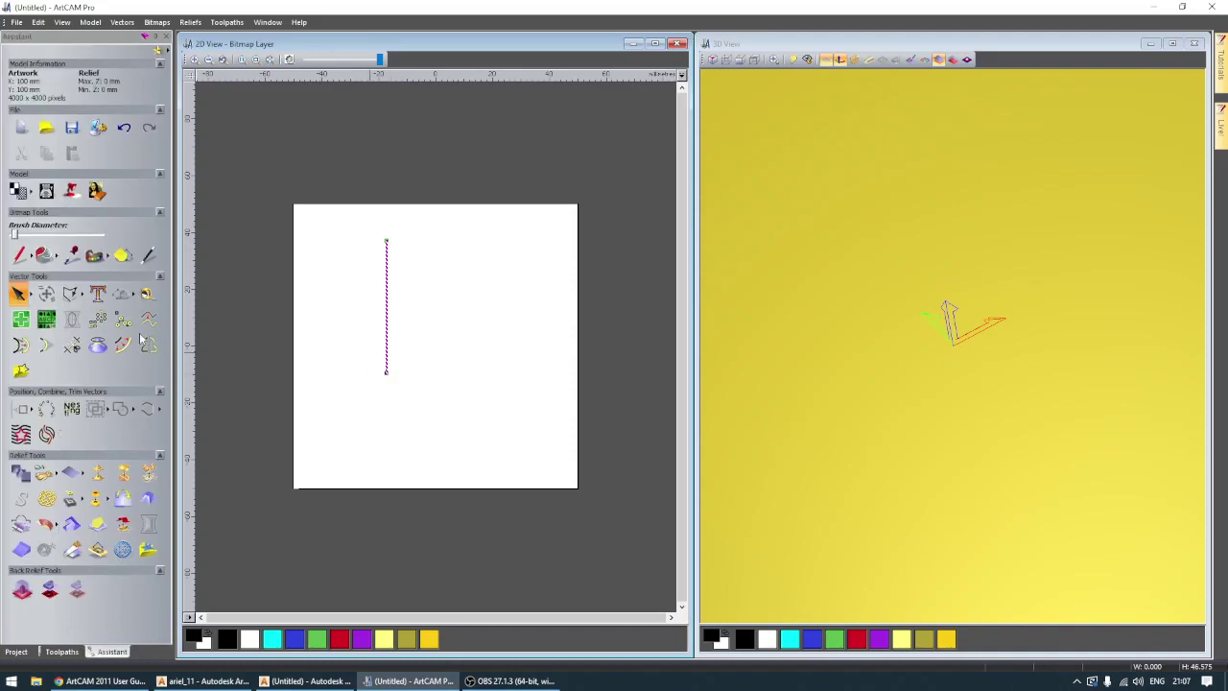
Step: Draw a short, nearly horizontal polyline about 7.9 mm wide to the right of the vertical line
{"action": "left_click", "coordinate": [71, 293]}
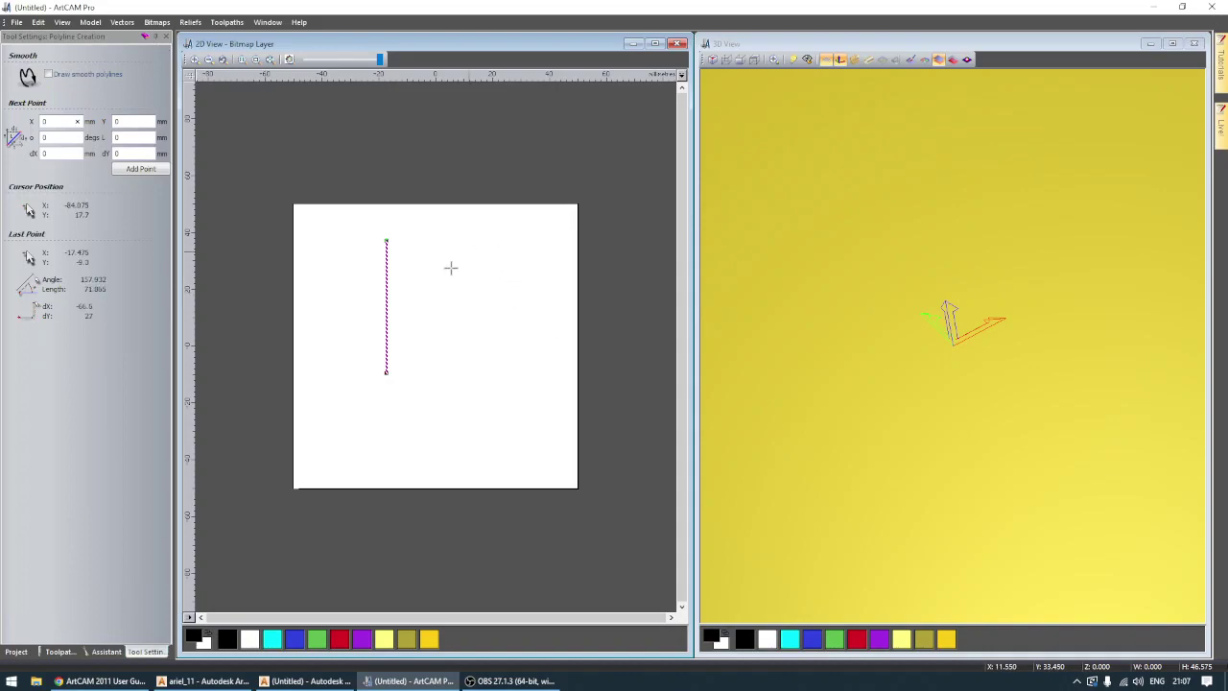
{"action": "left_click", "coordinate": [451, 267]}
{"action": "left_click", "coordinate": [473, 267]}
{"action": "key", "text": "Escape"}
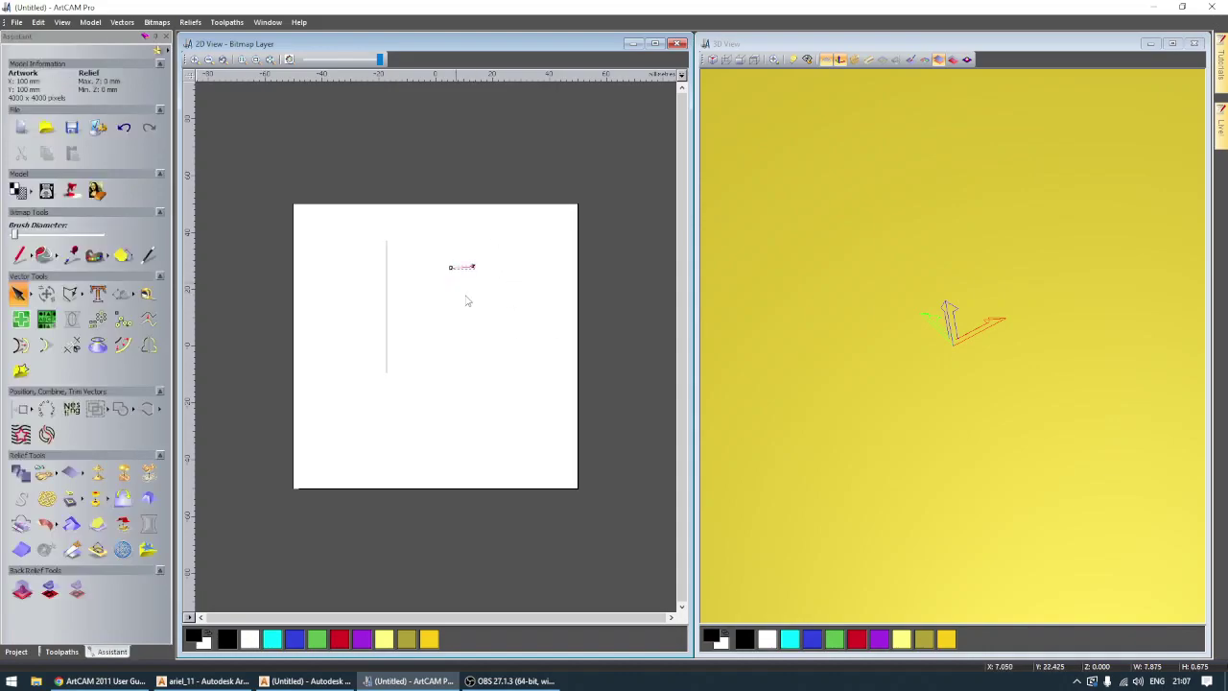
Step: Bend the short line into a smooth hump about 2.7 mm high and finish node editing
{"action": "scroll", "coordinate": [466, 297], "scroll_direction": "up", "scroll_amount": 2}
{"action": "double_click", "coordinate": [452, 205]}
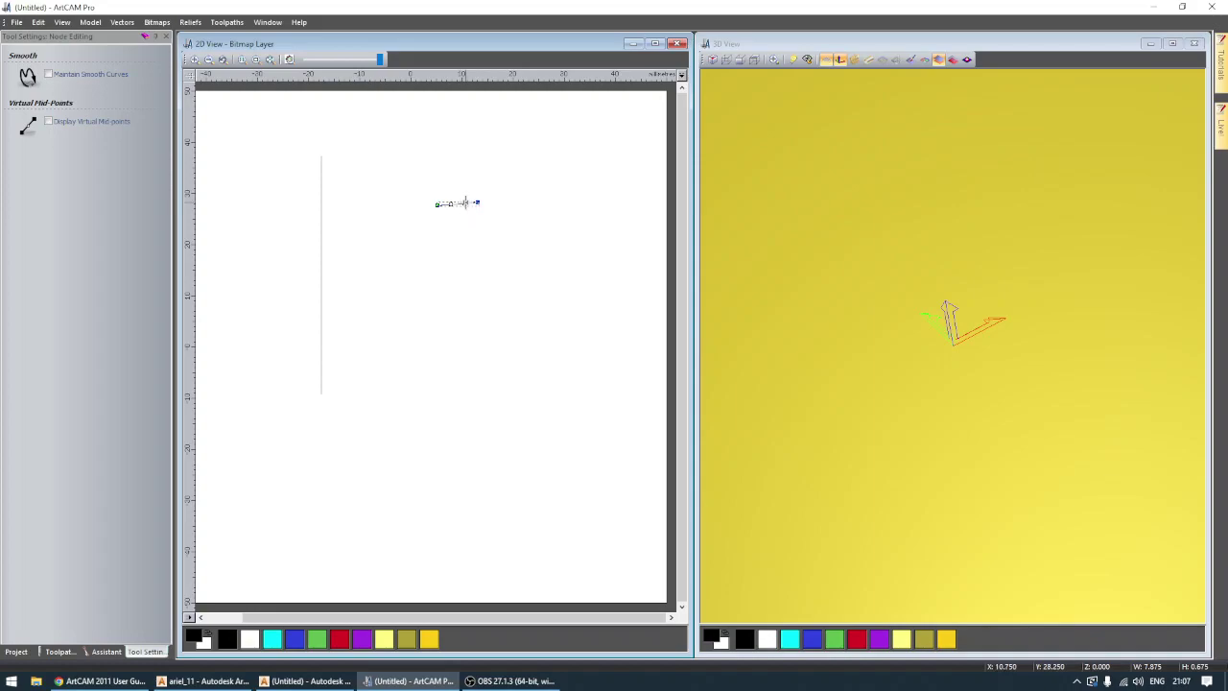
{"action": "mouse_move", "coordinate": [464, 203]}
{"action": "left_mouse_down"}
{"action": "mouse_move", "coordinate": [461, 184]}
{"action": "mouse_move", "coordinate": [467, 200]}
{"action": "left_mouse_up"}
{"action": "left_click", "coordinate": [403, 301]}
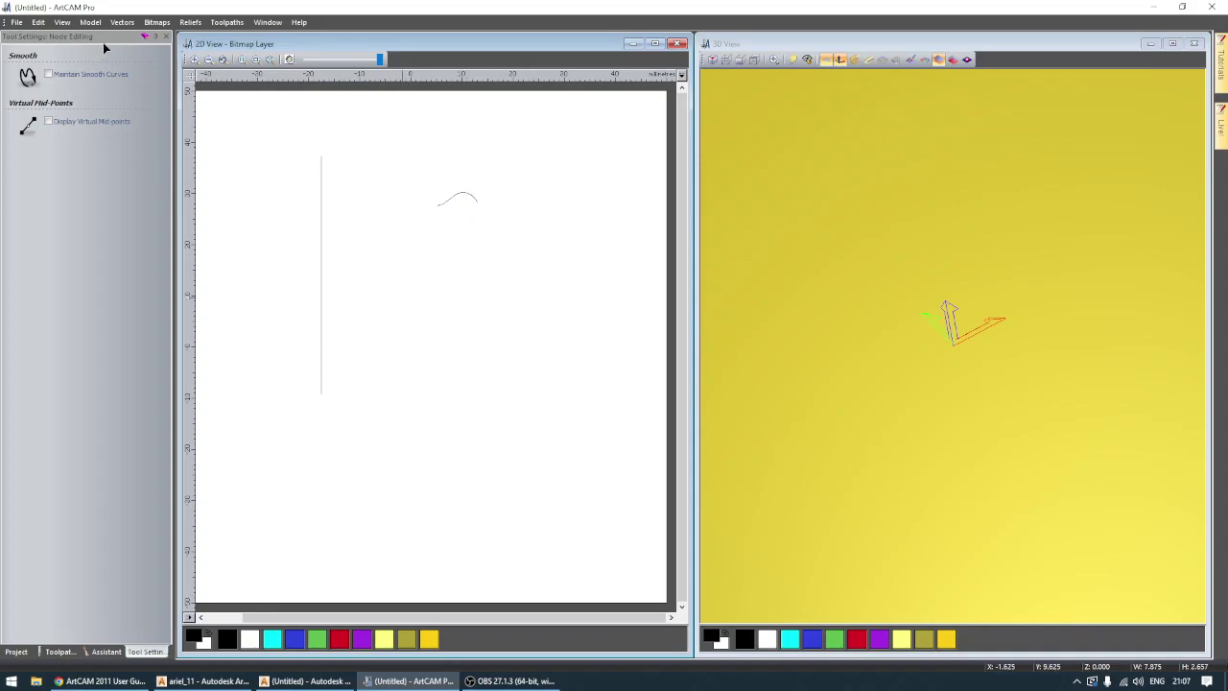
{"action": "left_click", "coordinate": [165, 36]}
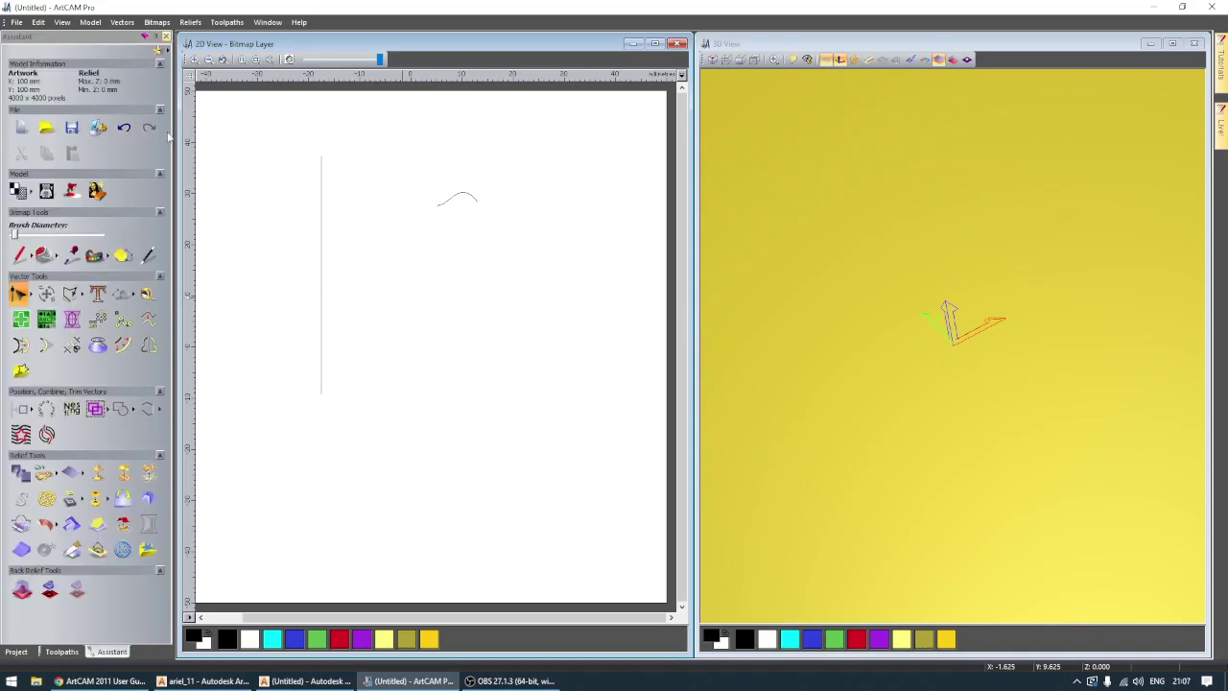
Step: Extrude the small humped curve along the vertical line used as centreline, with the Add combine mode
{"action": "left_click", "coordinate": [58, 527]}
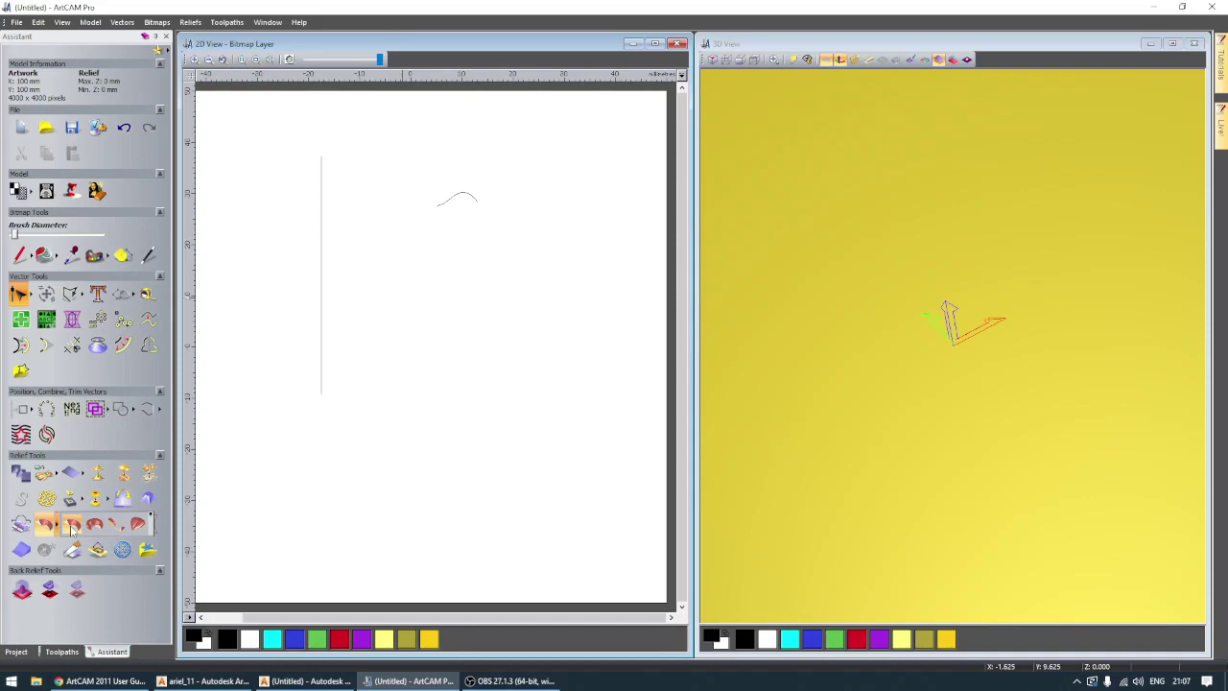
{"action": "left_click", "coordinate": [72, 527]}
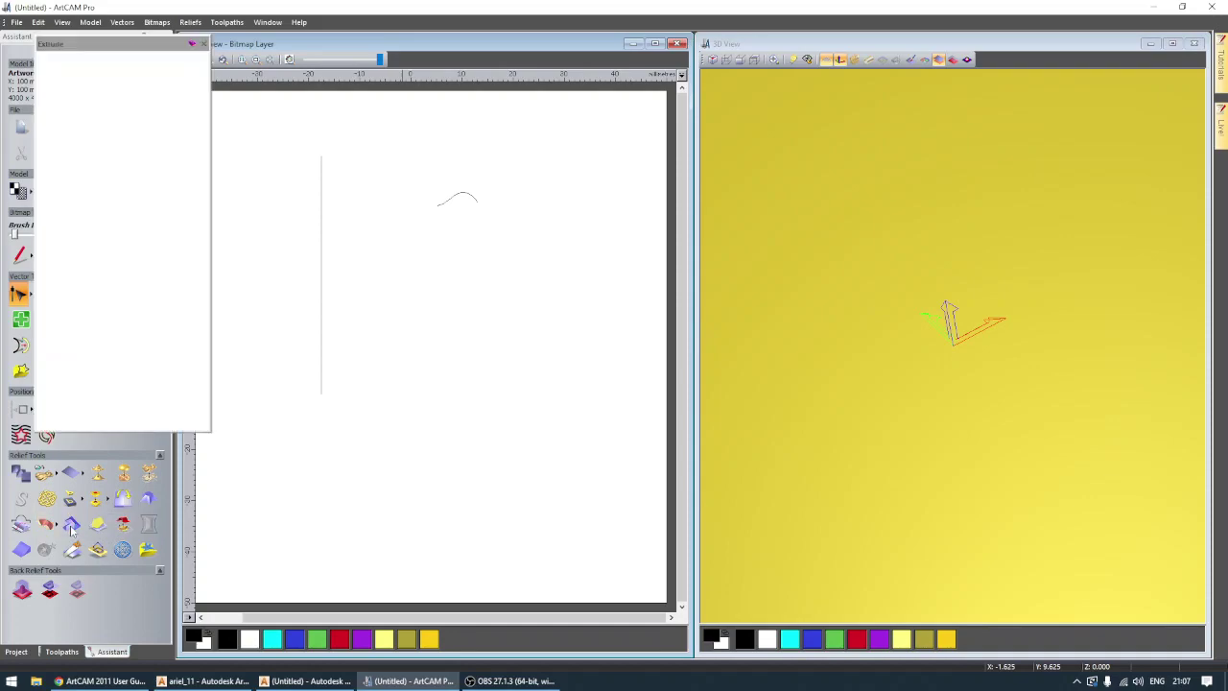
{"action": "left_click", "coordinate": [322, 252]}
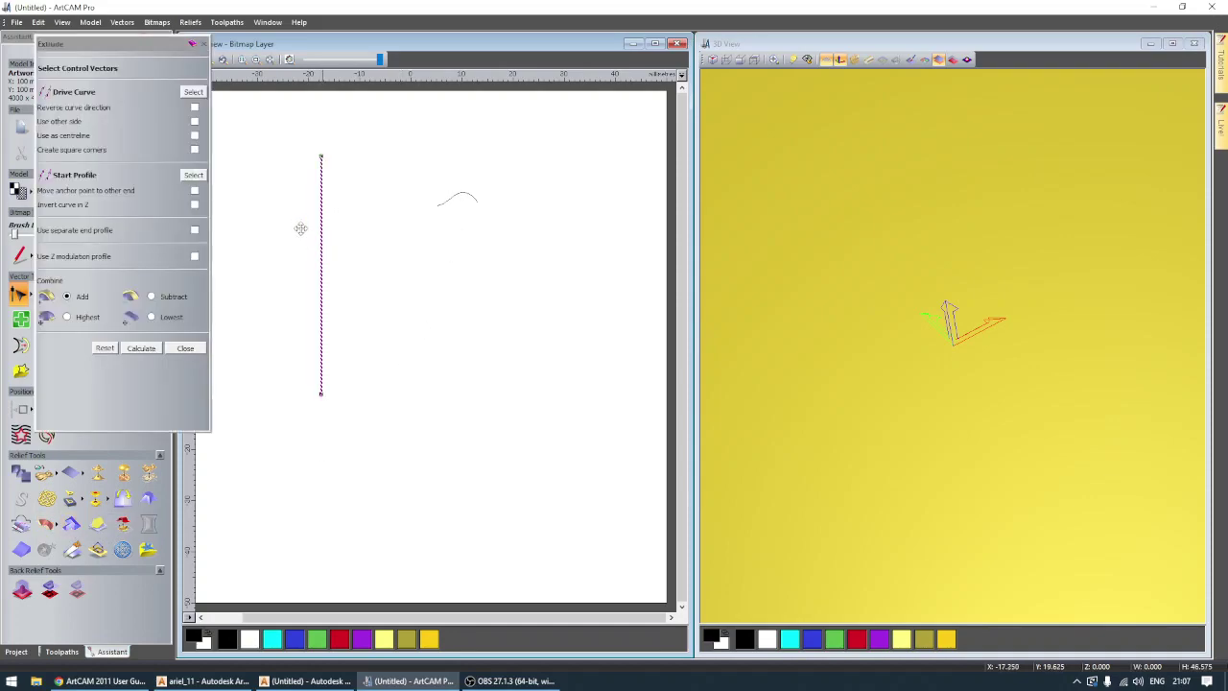
{"action": "left_click", "coordinate": [194, 92]}
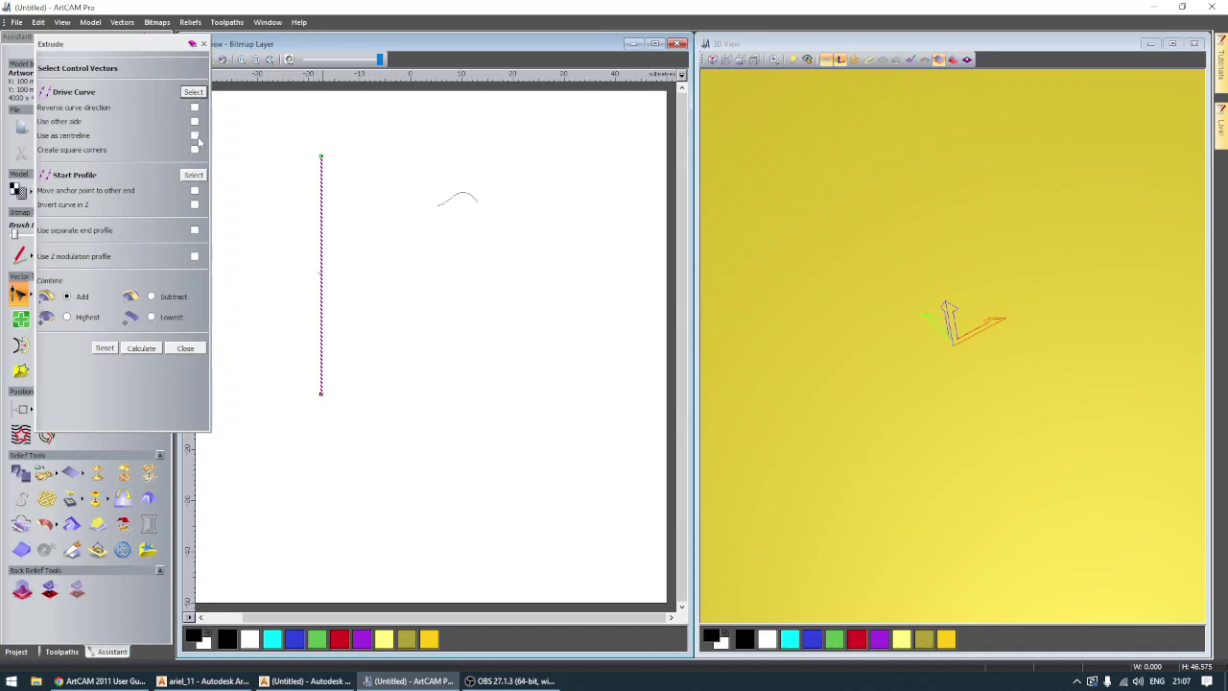
{"action": "left_click", "coordinate": [456, 200]}
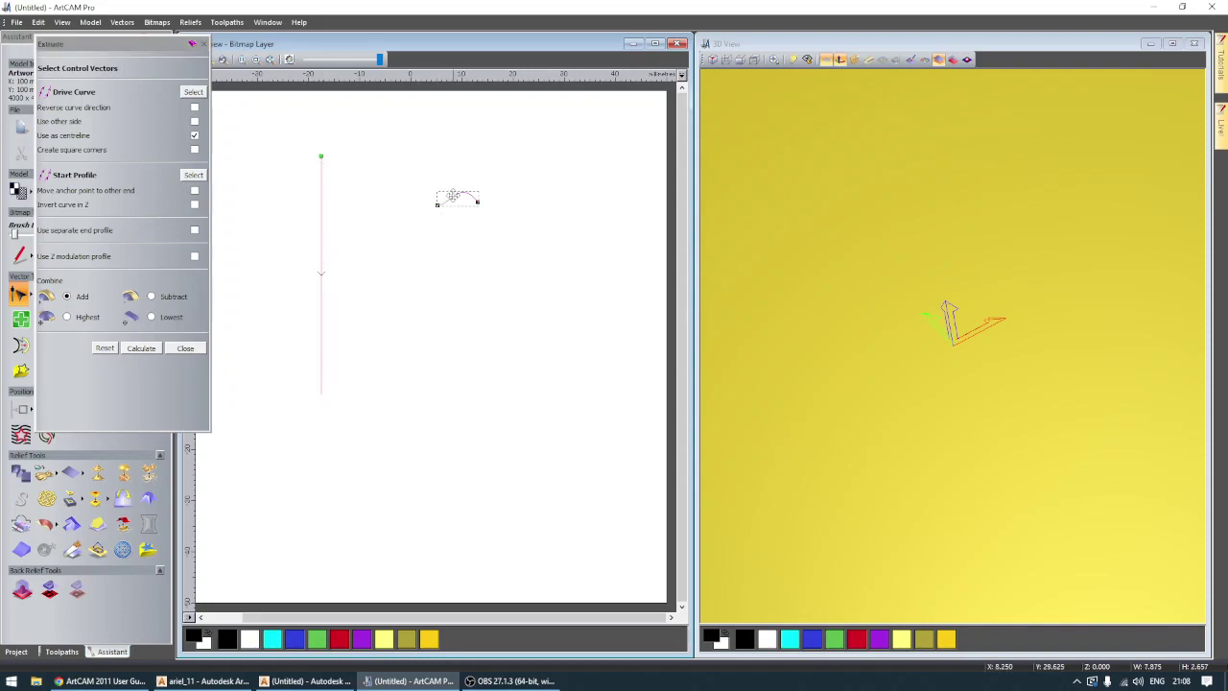
{"action": "left_click", "coordinate": [195, 174]}
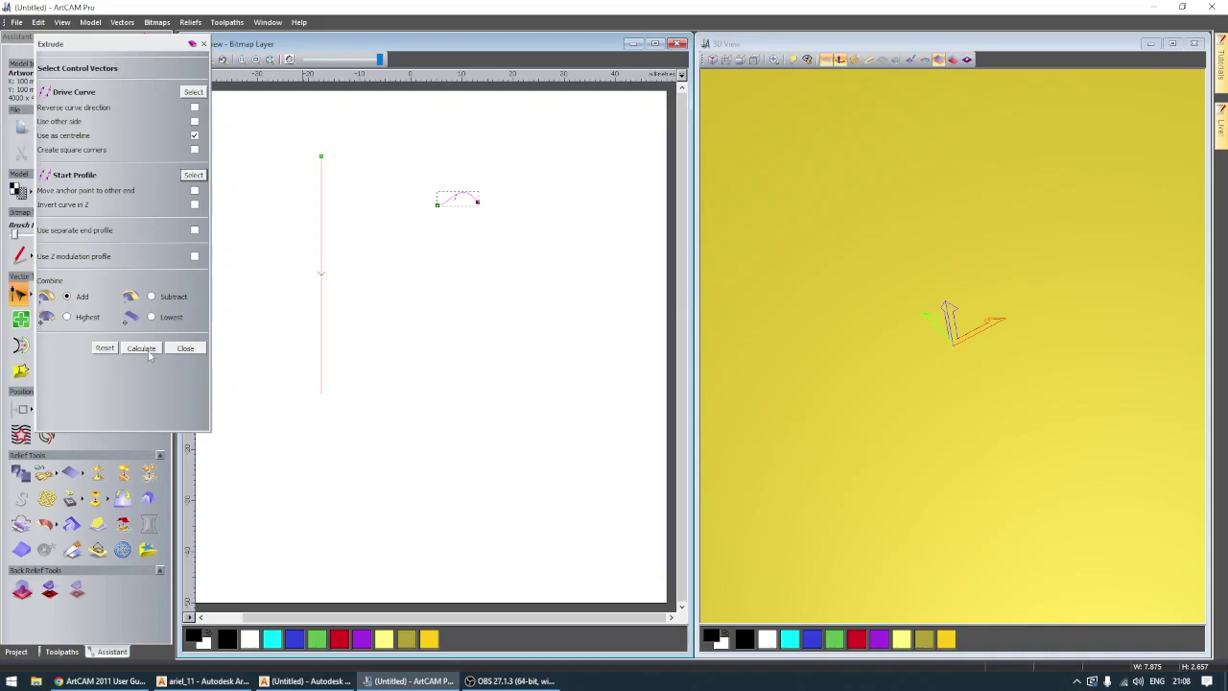
{"action": "left_click", "coordinate": [144, 350]}
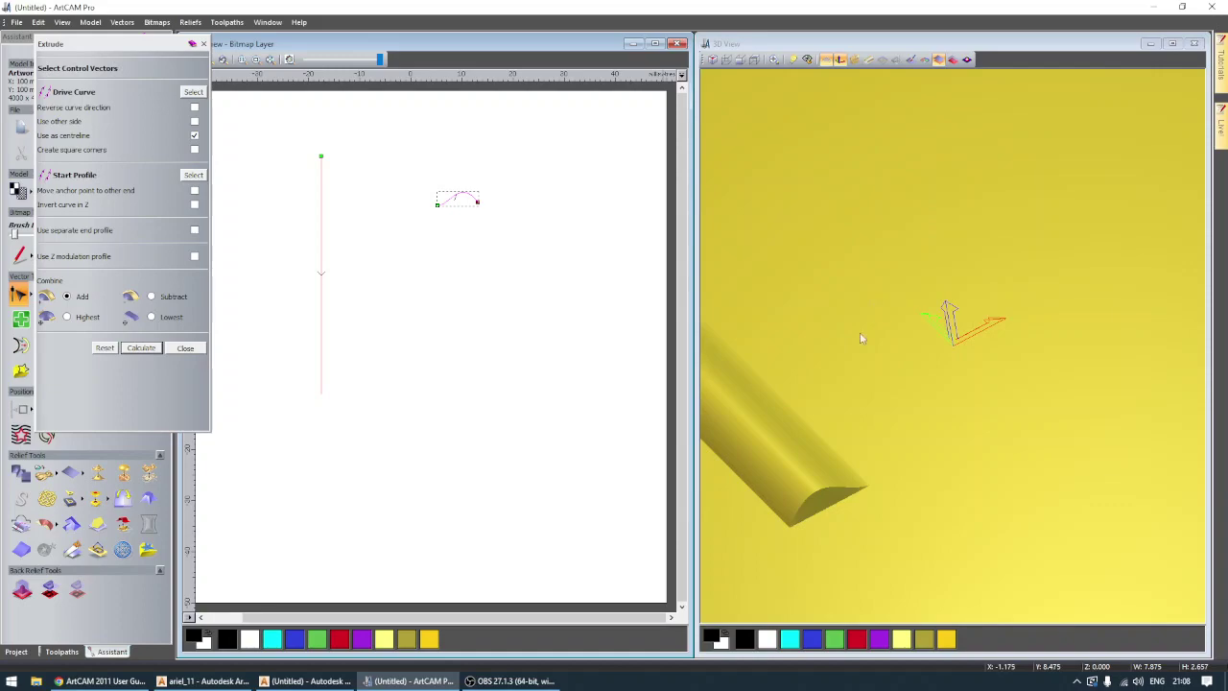
Step: Inspect the extruded bar, show the separate end profile options, and leave the Extrude tool
{"action": "scroll", "coordinate": [860, 338], "scroll_direction": "down", "scroll_amount": 5}
{"action": "left_click_drag", "start_coordinate": [814, 432], "coordinate": [859, 365]}
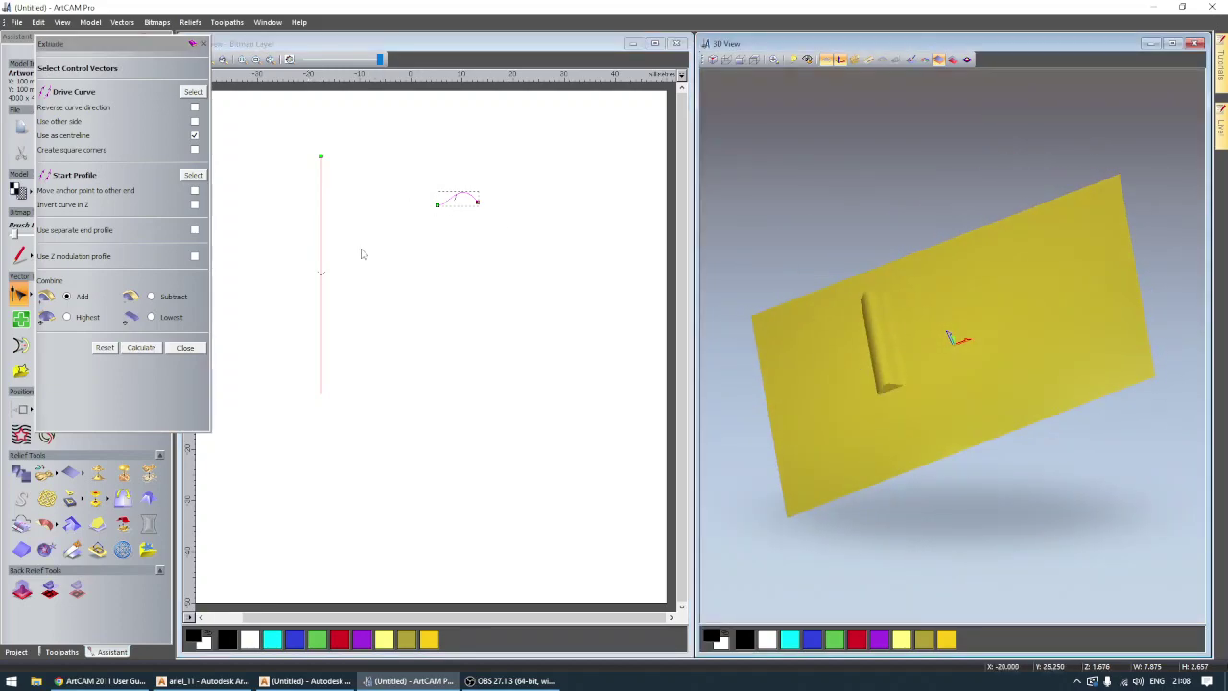
{"action": "scroll", "coordinate": [489, 205], "scroll_direction": "up", "scroll_amount": 2}
{"action": "scroll", "coordinate": [488, 206], "scroll_direction": "down", "scroll_amount": 3}
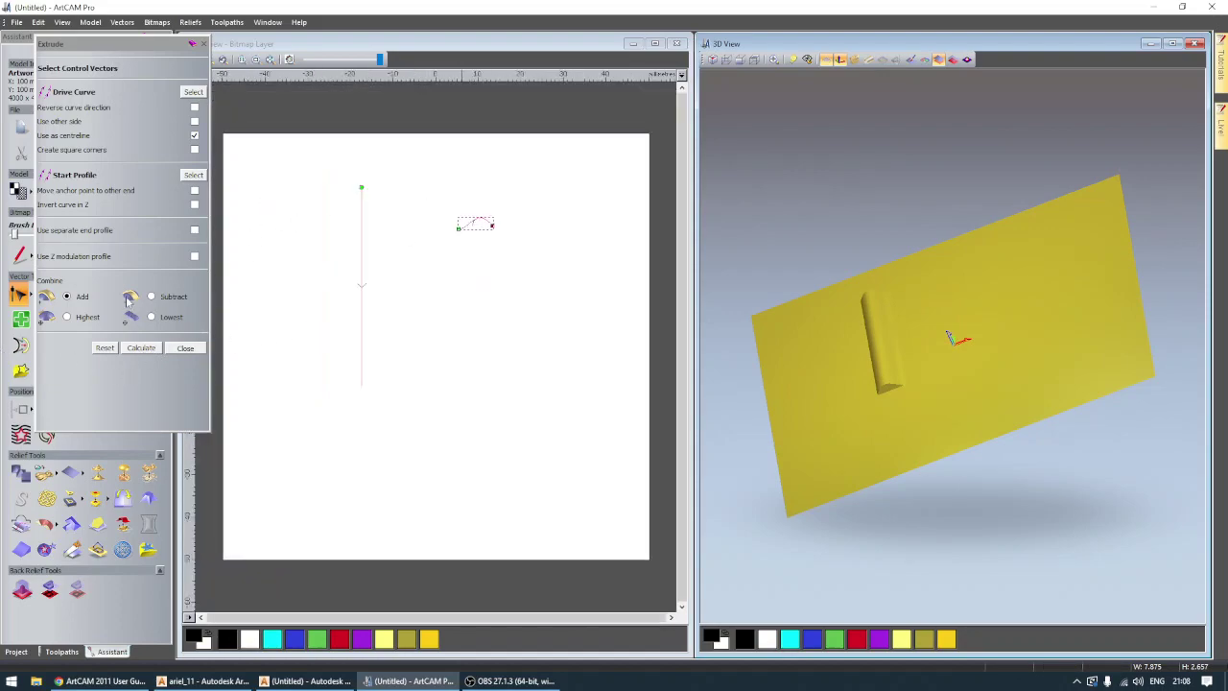
{"action": "left_click", "coordinate": [195, 231]}
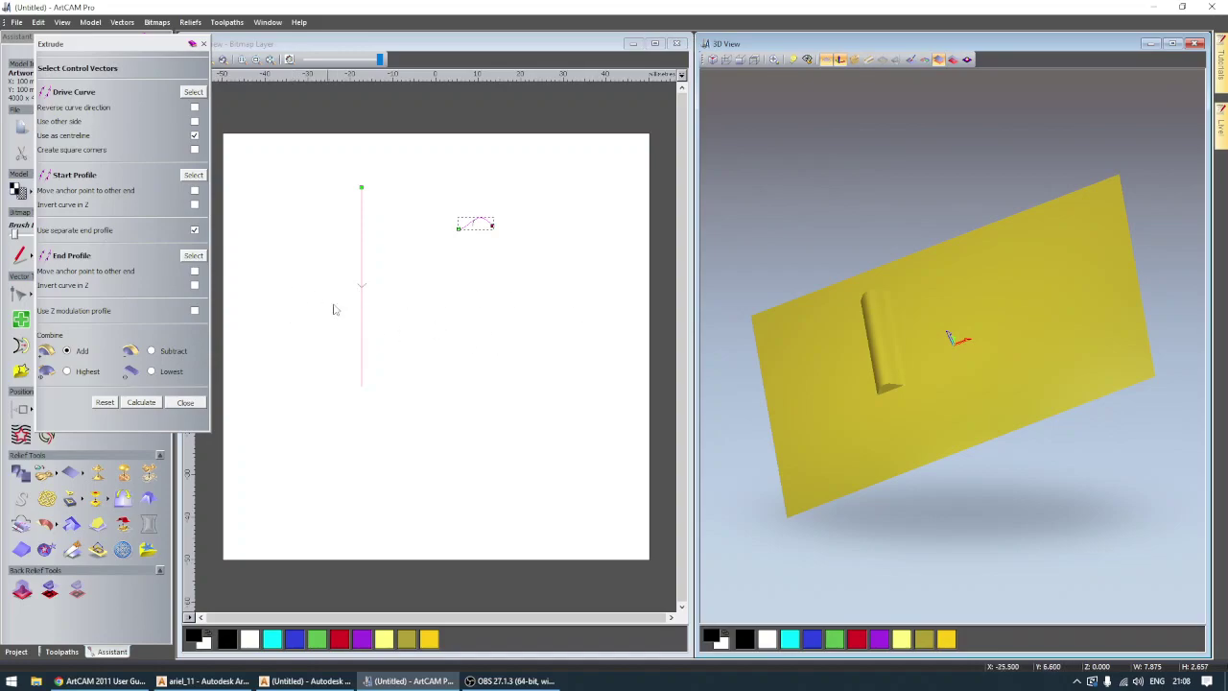
{"action": "left_click", "coordinate": [185, 403]}
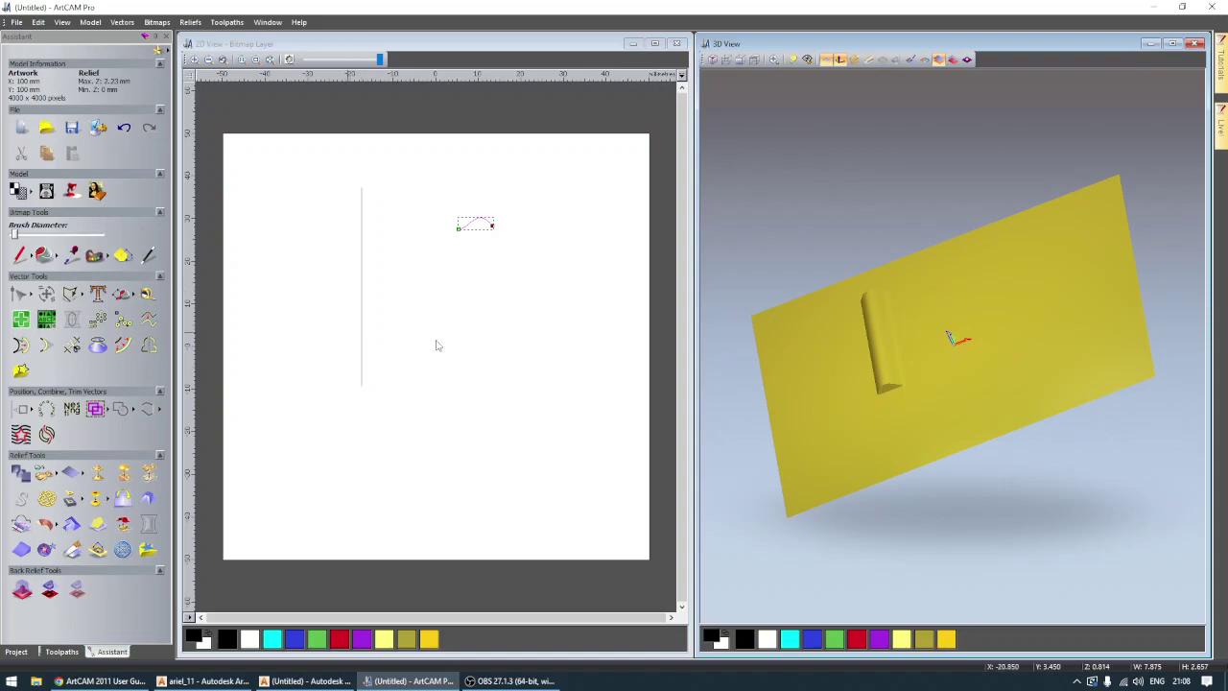
Step: Switch to ArtCAM Premium 2017 and save a full-screen capture of the Extrude setup to the Desktop as the JPEG Screenshot_1
{"action": "left_click", "coordinate": [297, 681]}
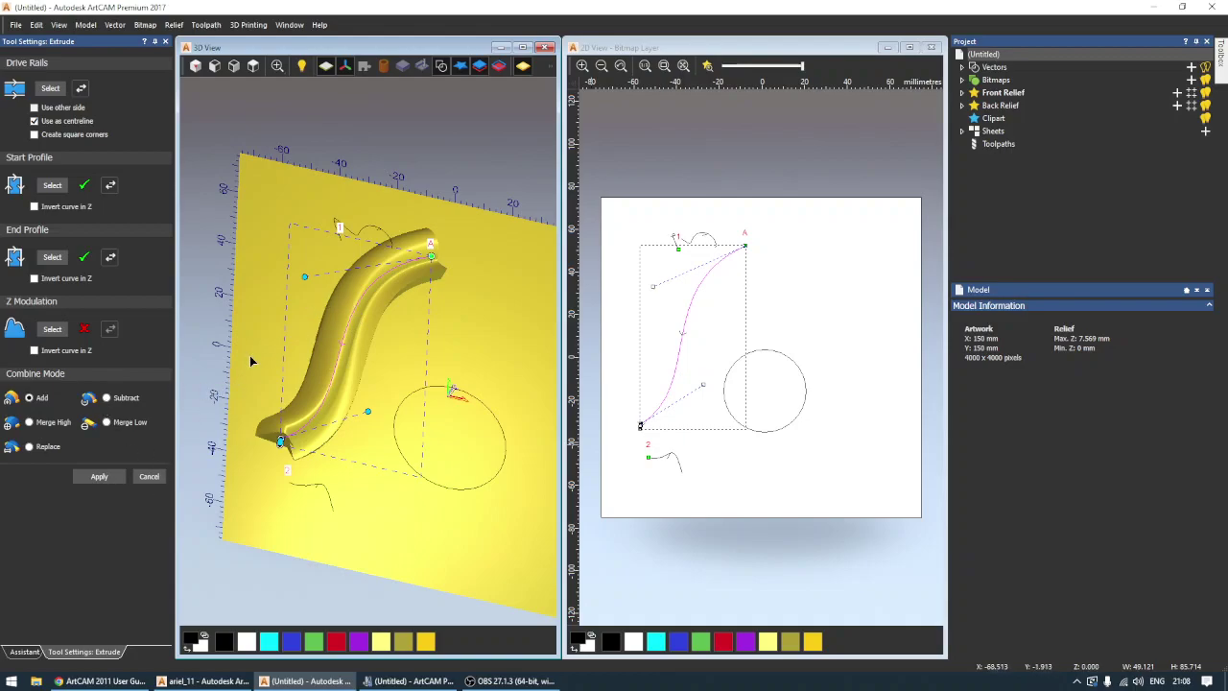
{"action": "key", "text": "Print"}
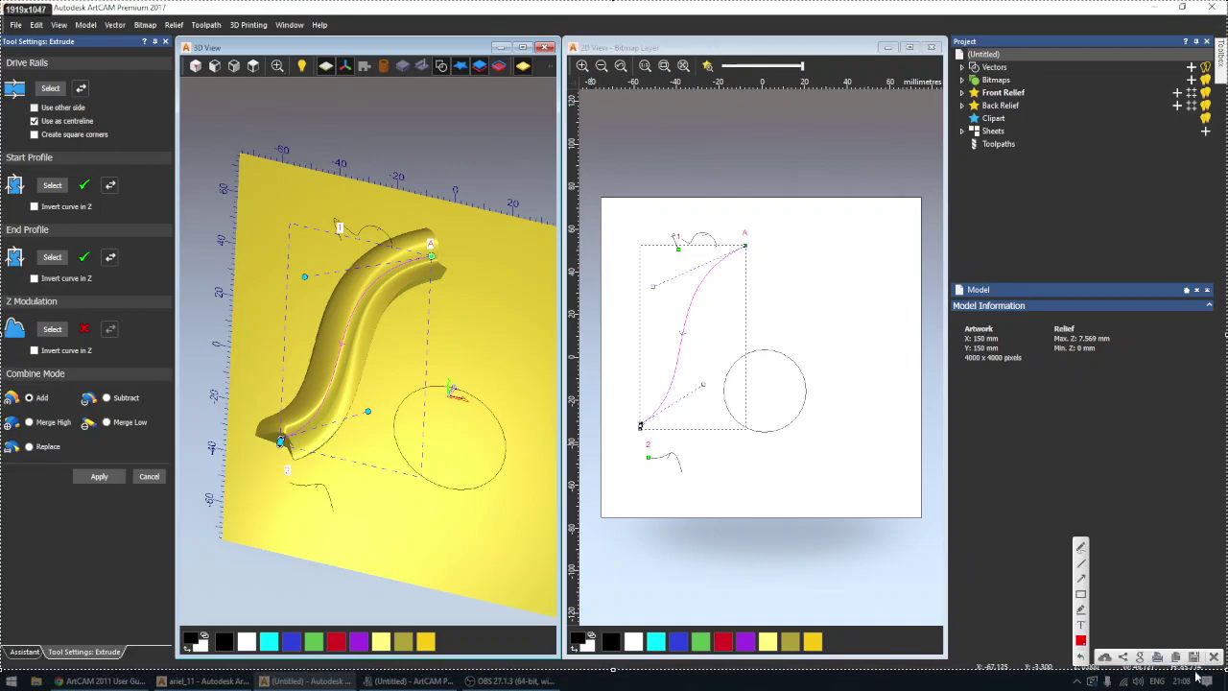
{"action": "left_click", "coordinate": [1193, 657]}
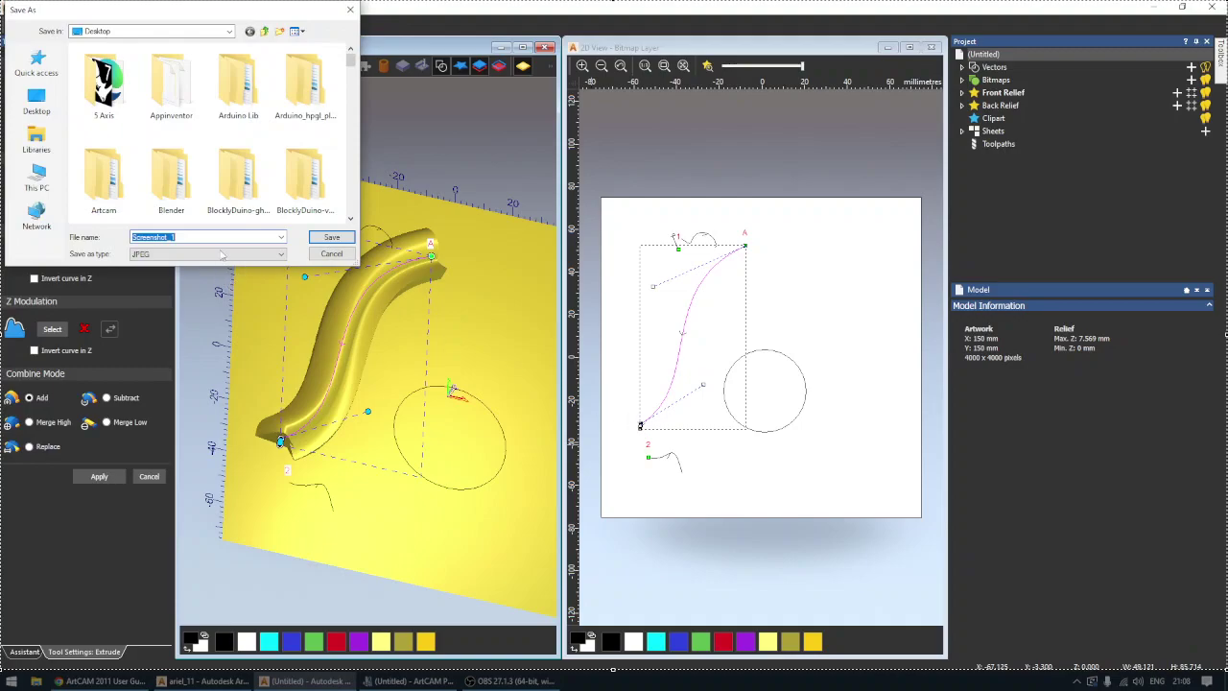
{"action": "left_click", "coordinate": [332, 238]}
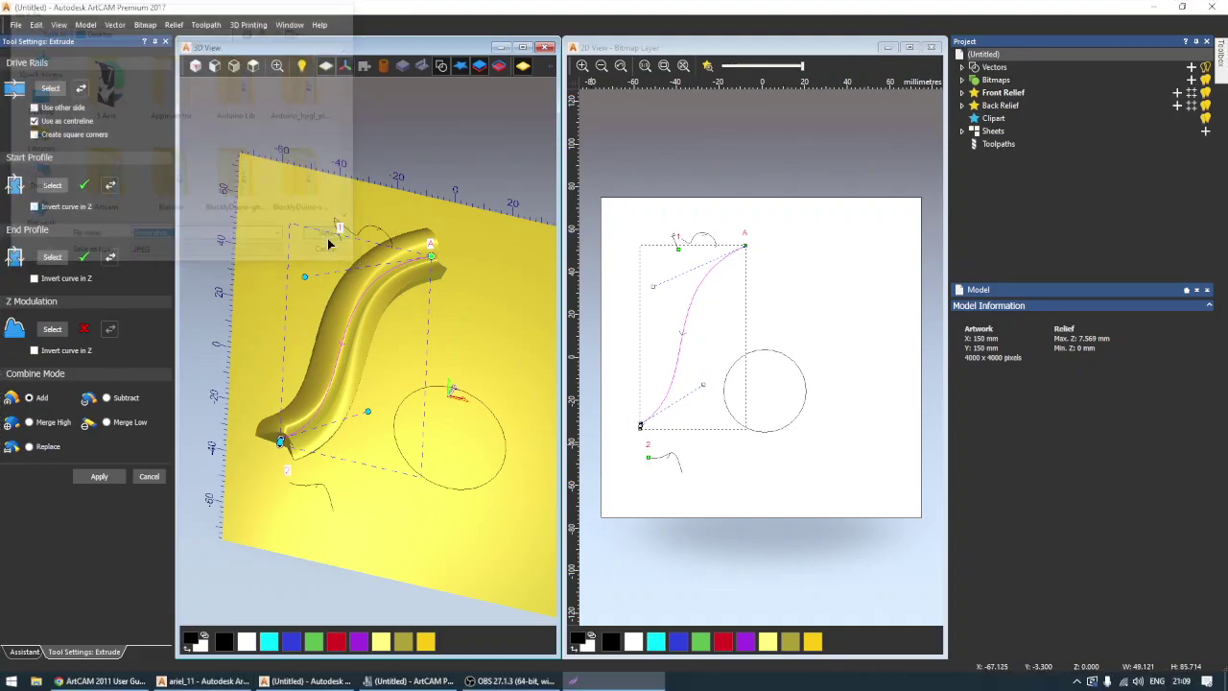
Step: Cancel the Extrude setup and view the model from above
{"action": "left_click", "coordinate": [150, 477]}
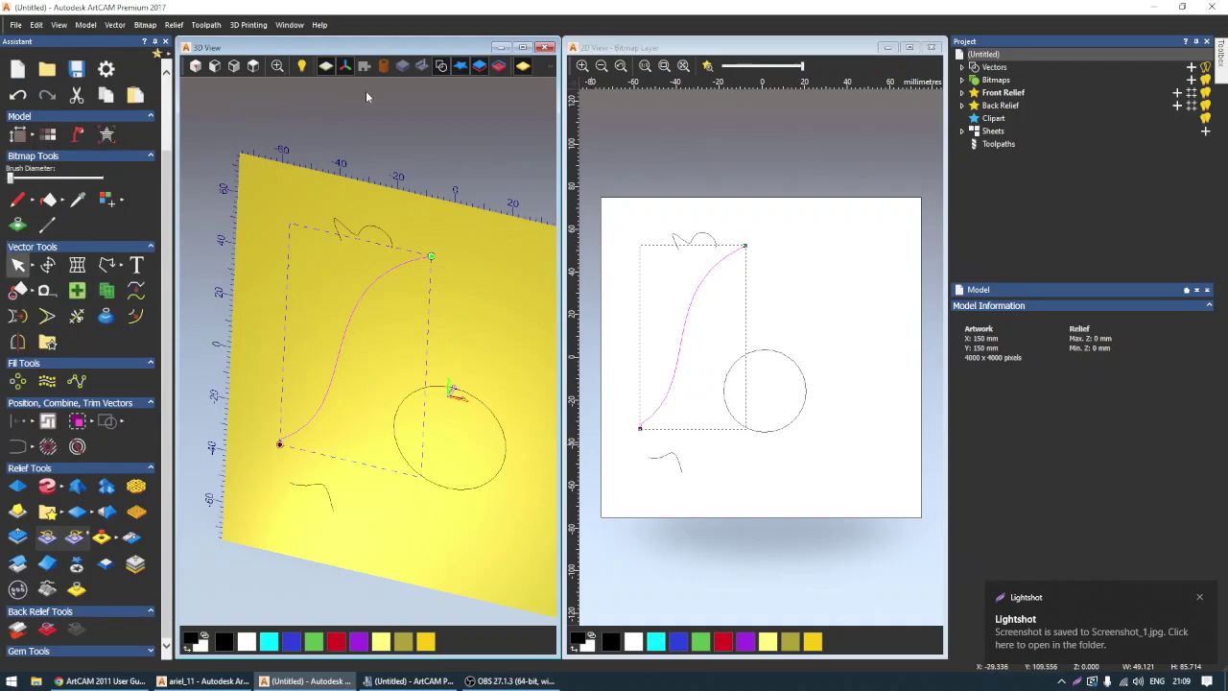
{"action": "left_click", "coordinate": [254, 65]}
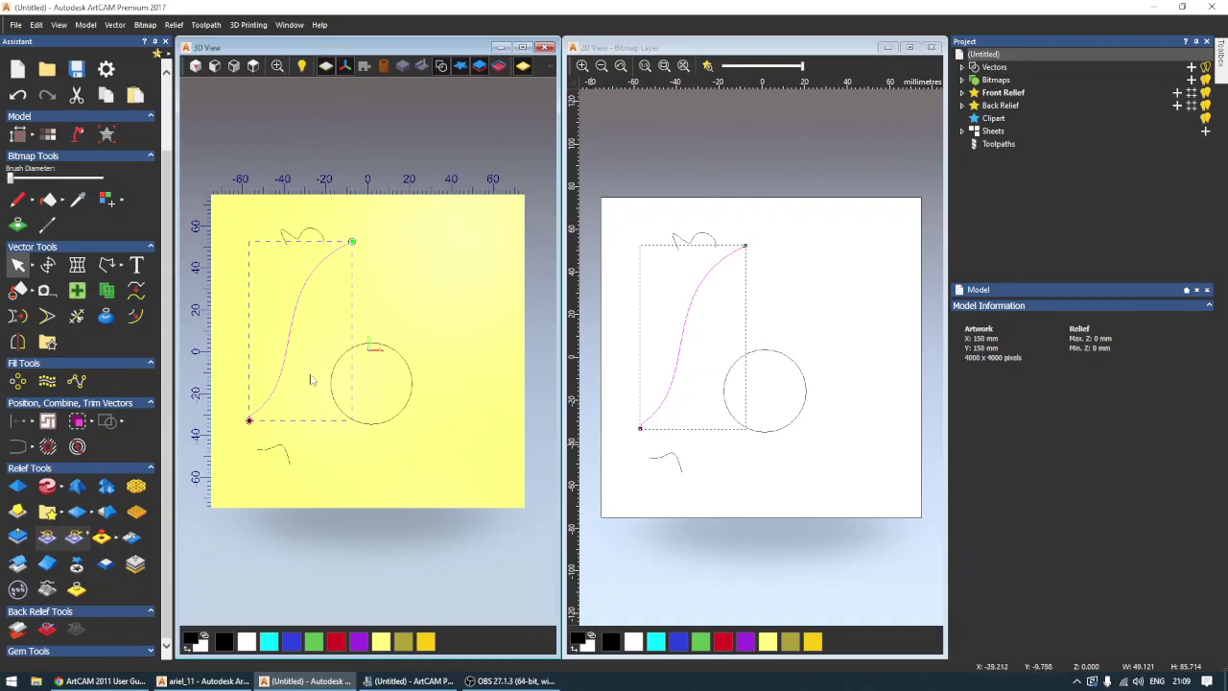
Step: Move the circle up beside the S-shaped curve and stretch its lowest node downward to form a long oval about 96 mm high
{"action": "scroll", "coordinate": [325, 388], "scroll_direction": "up", "scroll_amount": 1}
{"action": "left_click", "coordinate": [415, 241]}
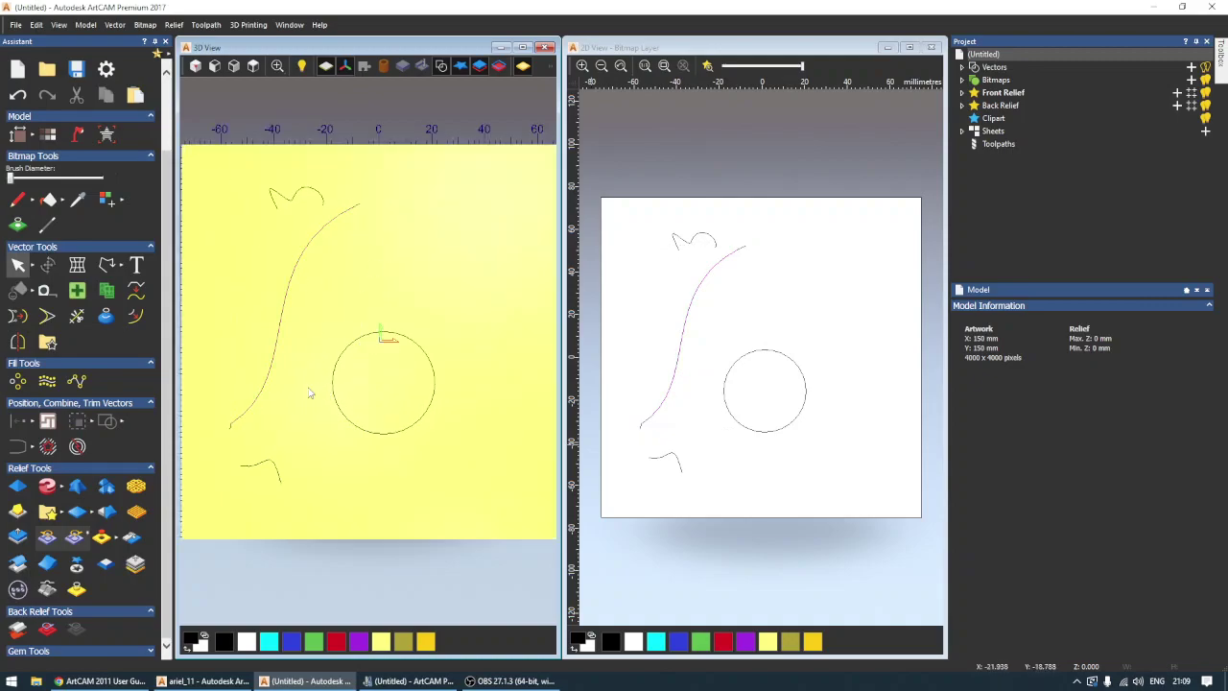
{"action": "left_click", "coordinate": [430, 403]}
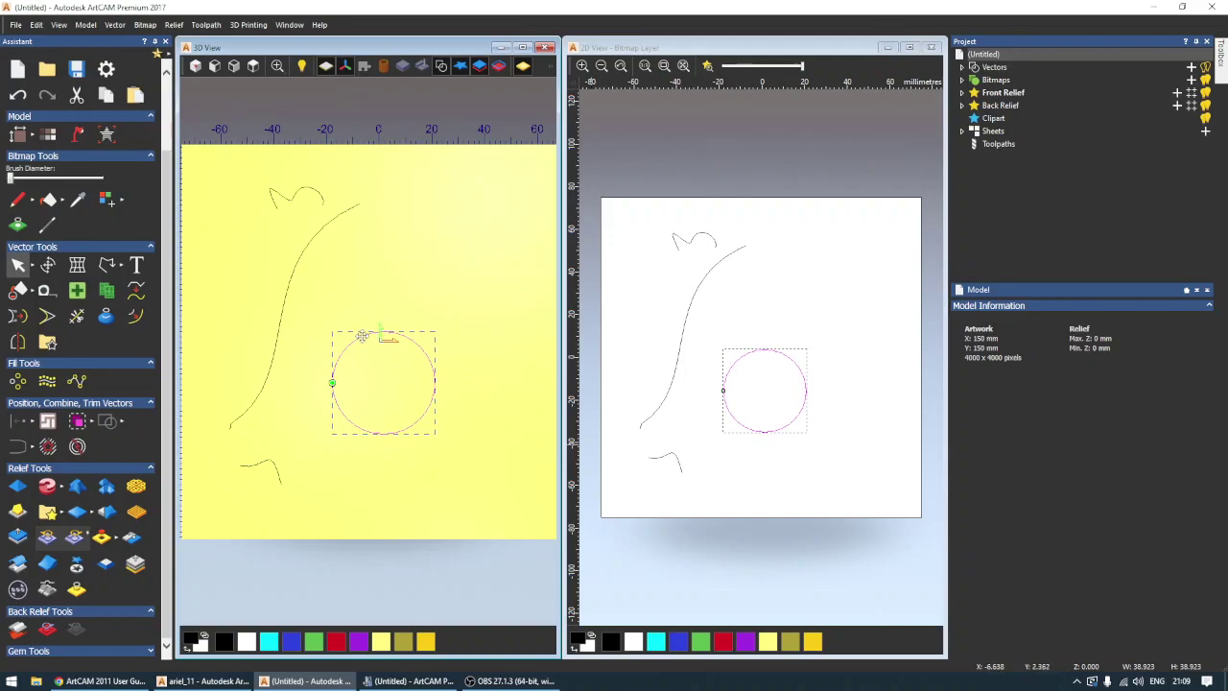
{"action": "left_click_drag", "start_coordinate": [360, 334], "coordinate": [347, 237]}
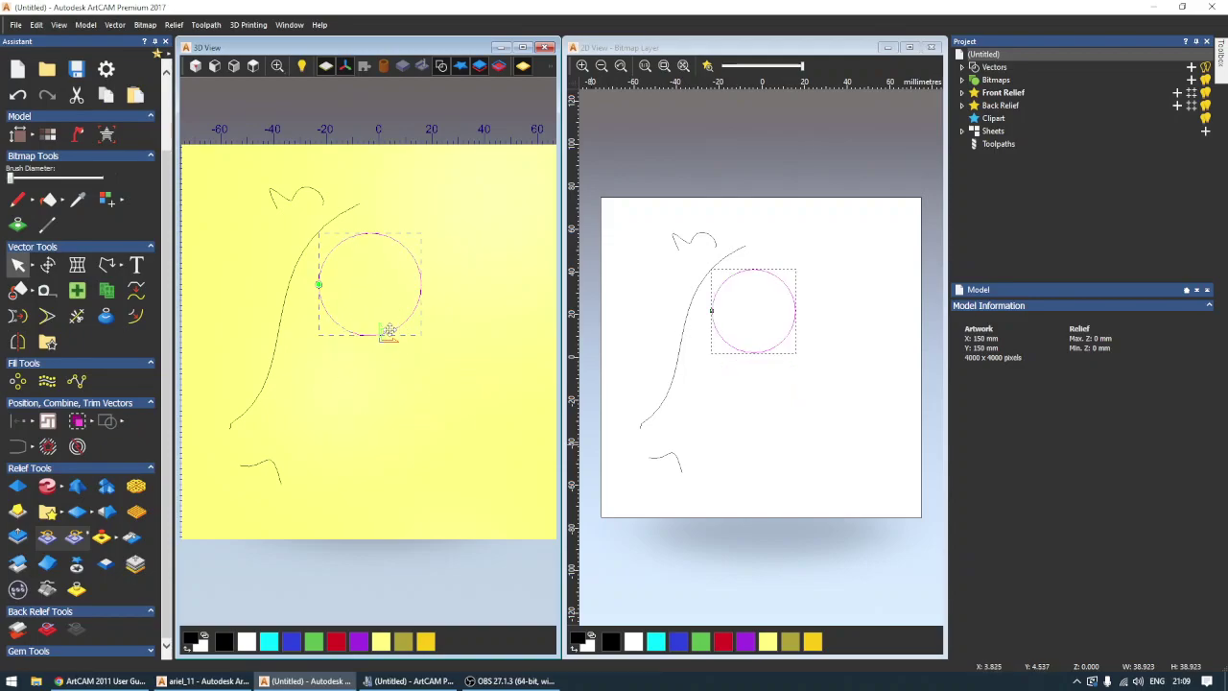
{"action": "double_click", "coordinate": [390, 332]}
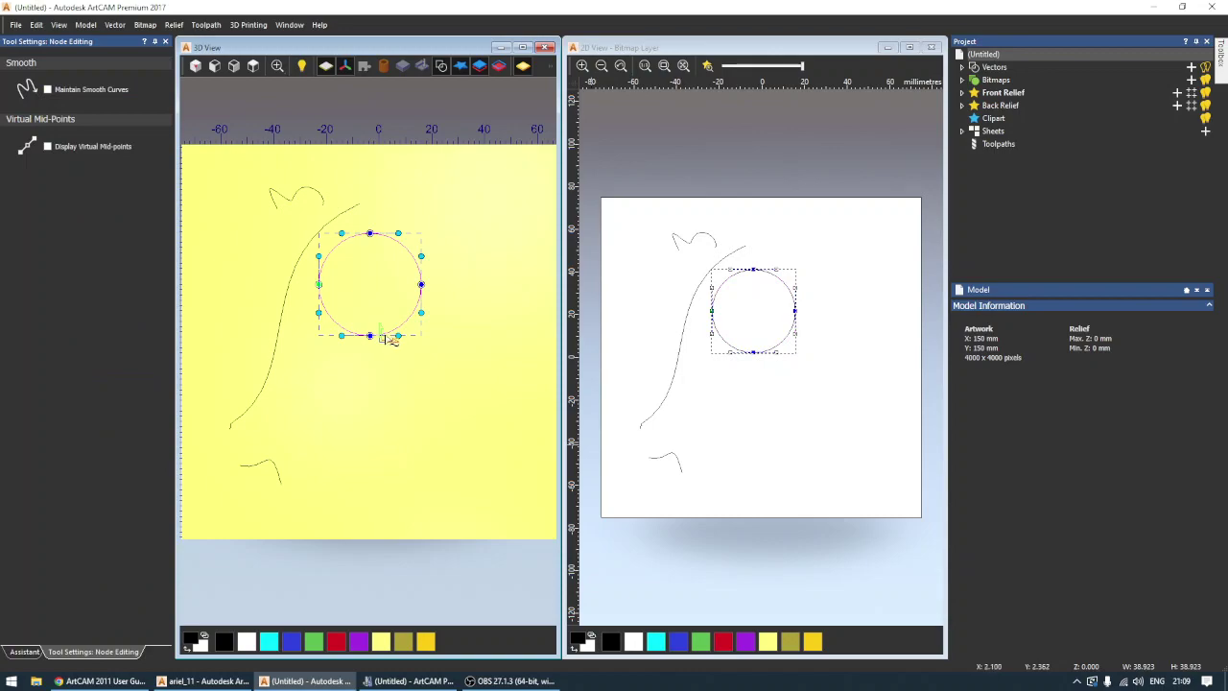
{"action": "left_click_drag", "start_coordinate": [303, 312], "coordinate": [473, 384]}
{"action": "left_click_drag", "start_coordinate": [370, 335], "coordinate": [439, 491]}
{"action": "left_click", "coordinate": [491, 424]}
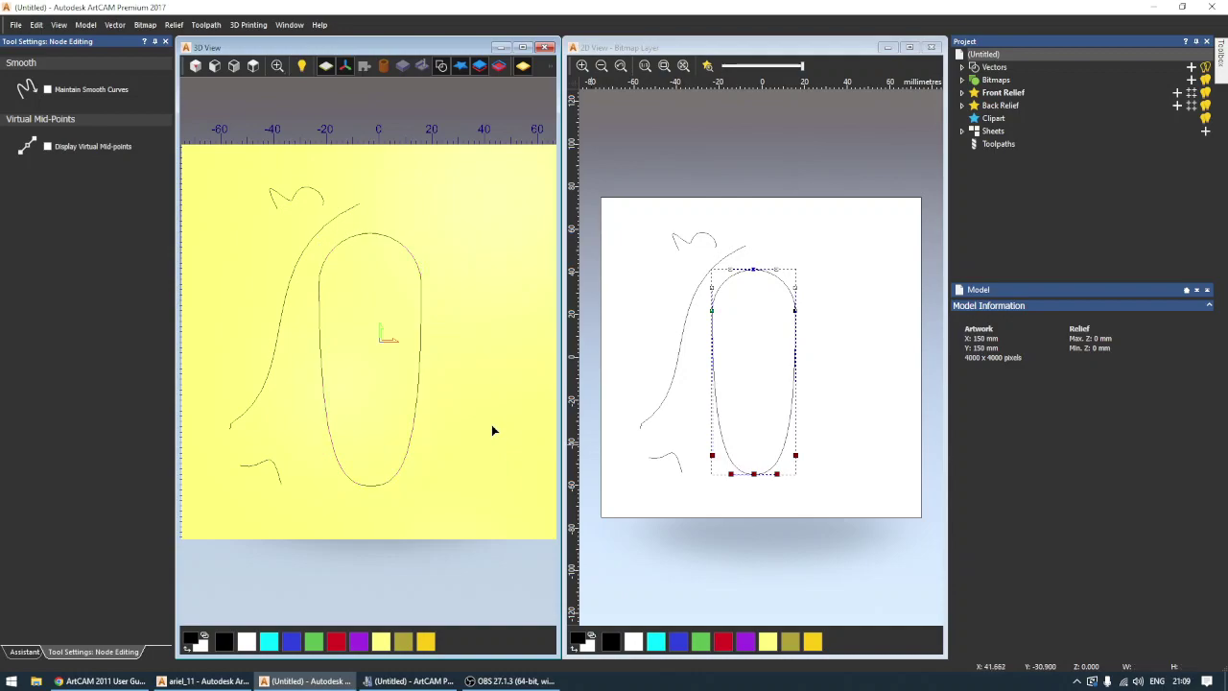
Step: Scale the small humped curve below the S-shaped curve down to about 9 × 5.4 mm
{"action": "left_click", "coordinate": [275, 467]}
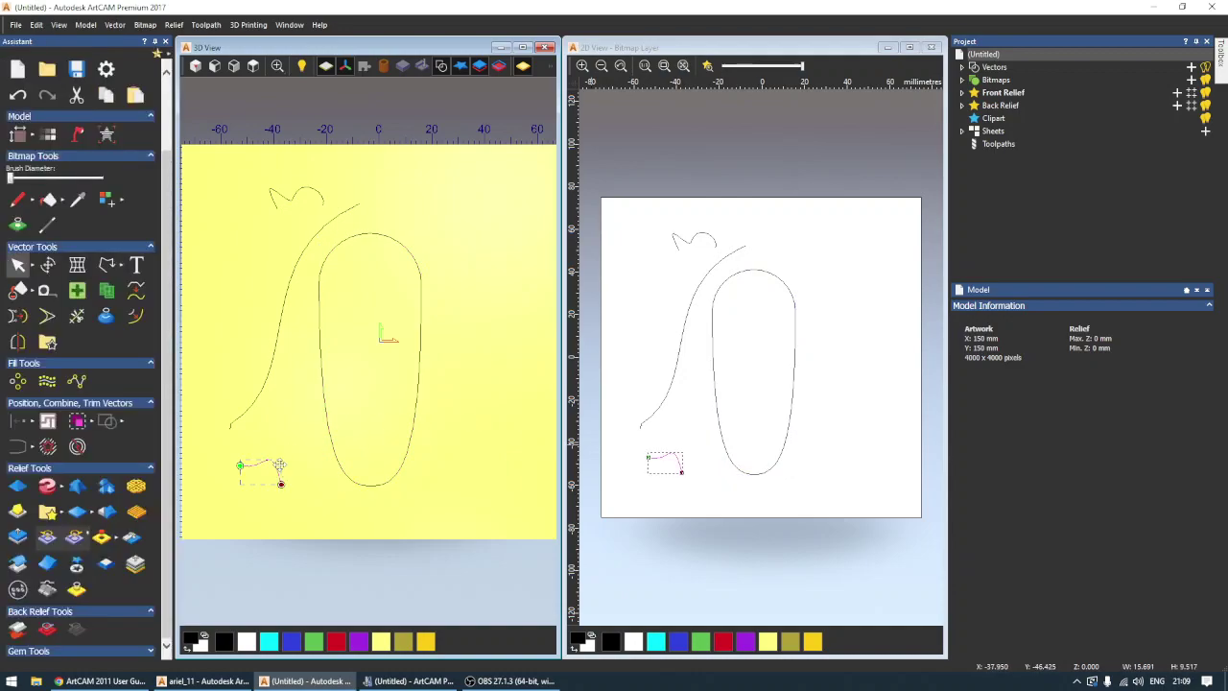
{"action": "left_click", "coordinate": [282, 485]}
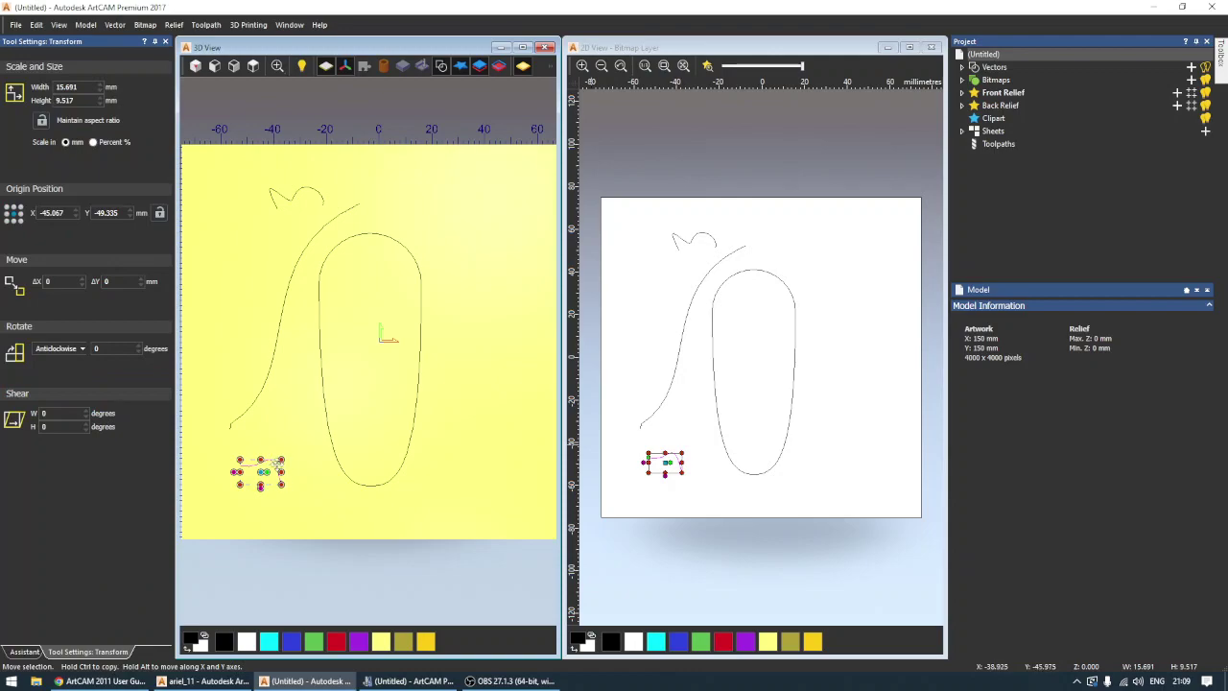
{"action": "left_click_drag", "start_coordinate": [282, 486], "coordinate": [264, 470]}
{"action": "left_click", "coordinate": [273, 449]}
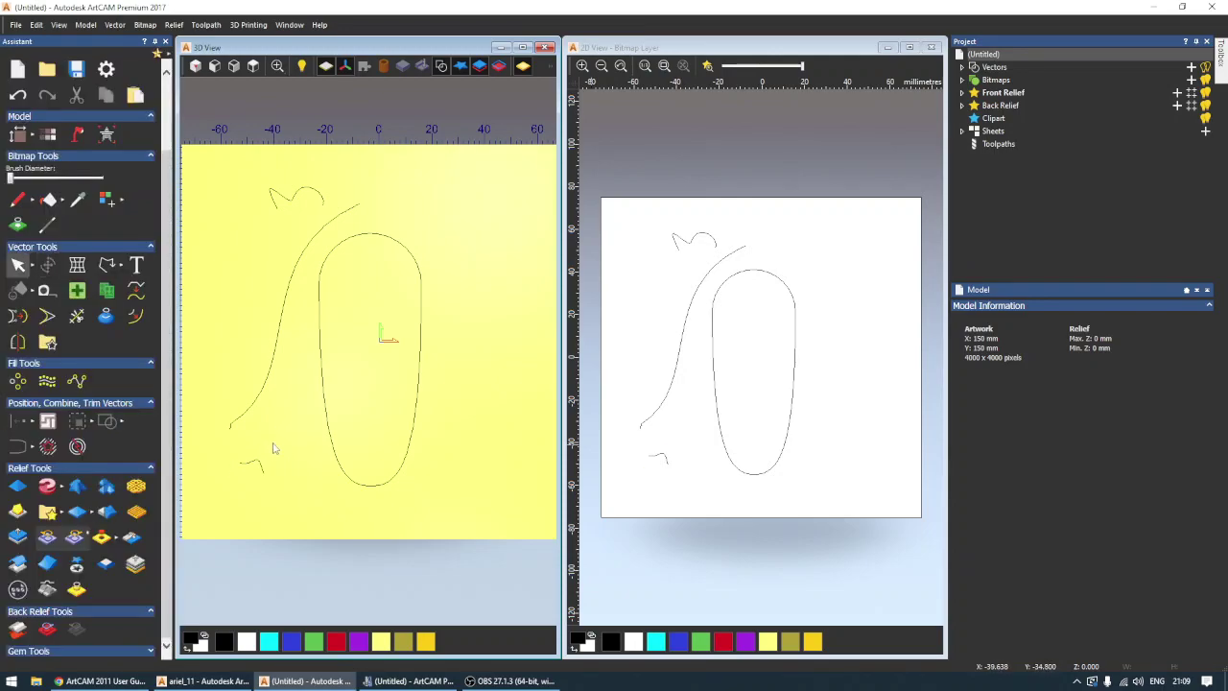
Step: Preview extruding the small humped curve around the oval used as centreline, inspect the ring, then cancel the extrusion and restore the top view
{"action": "left_click", "coordinate": [48, 488]}
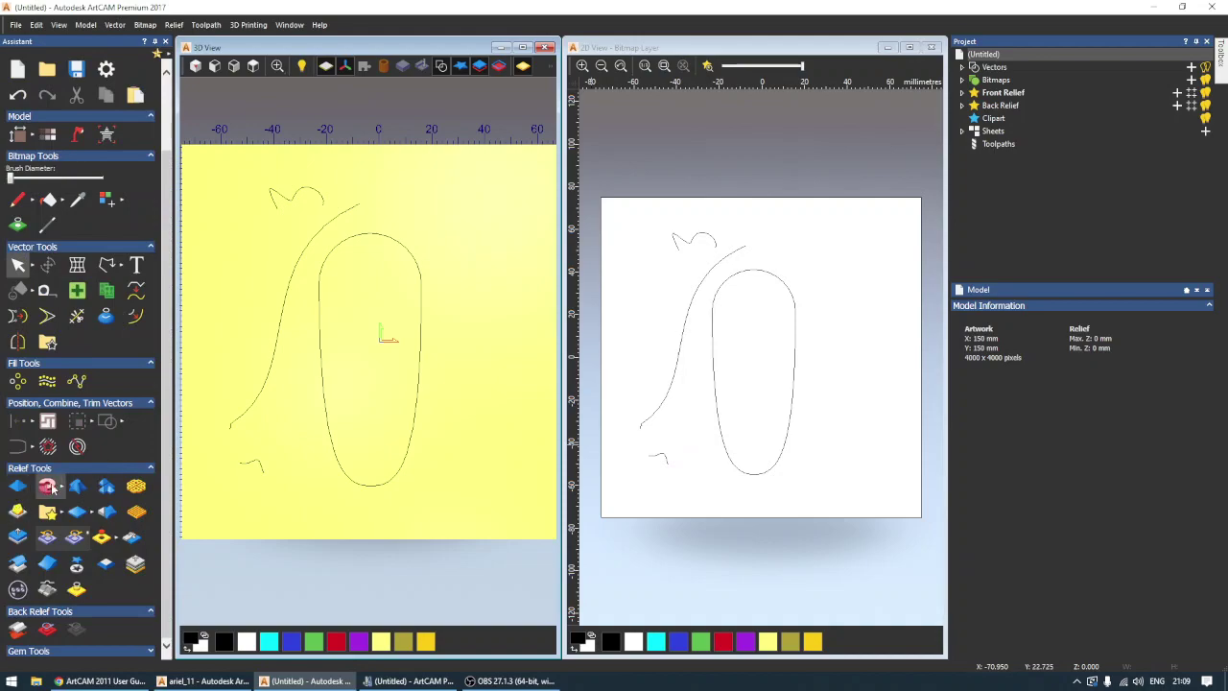
{"action": "left_click", "coordinate": [334, 455]}
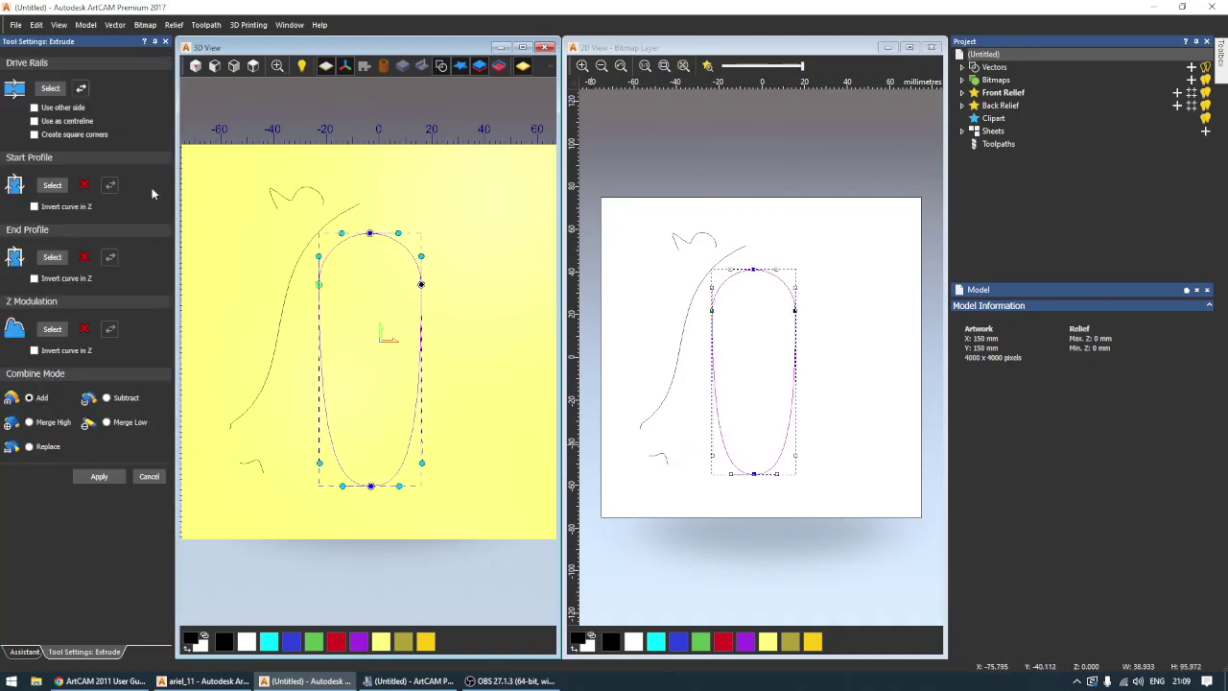
{"action": "left_click", "coordinate": [34, 122]}
{"action": "left_click", "coordinate": [251, 465]}
{"action": "left_click", "coordinate": [255, 466]}
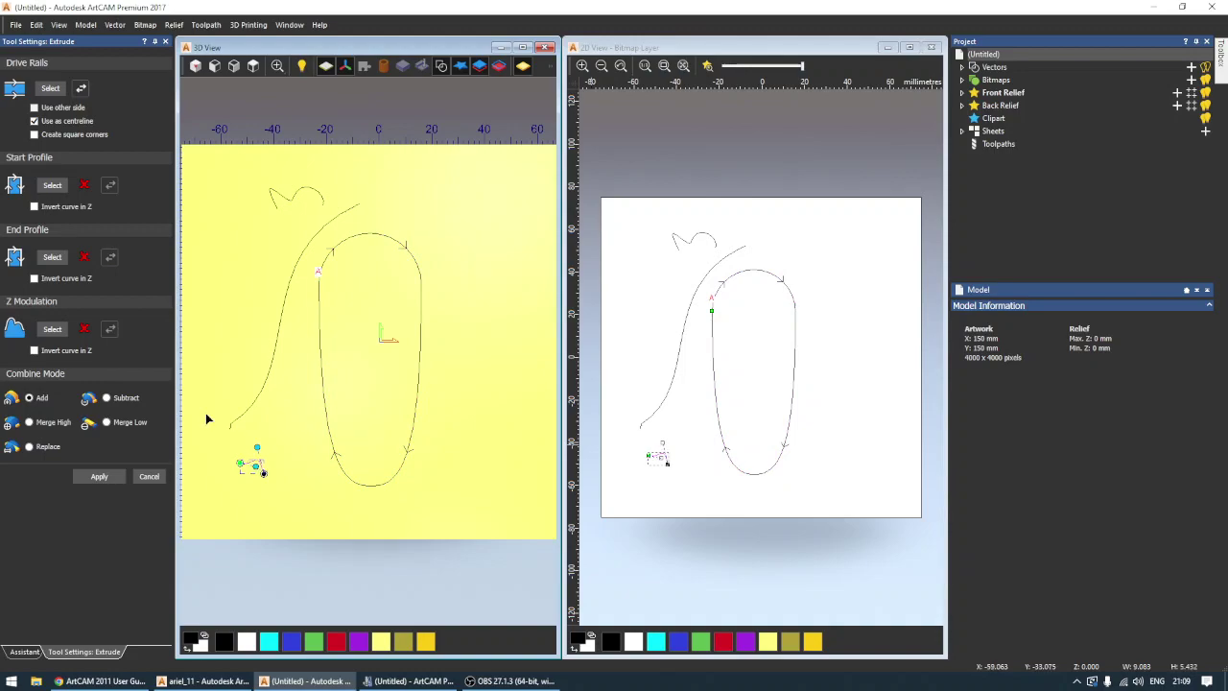
{"action": "left_click", "coordinate": [52, 186]}
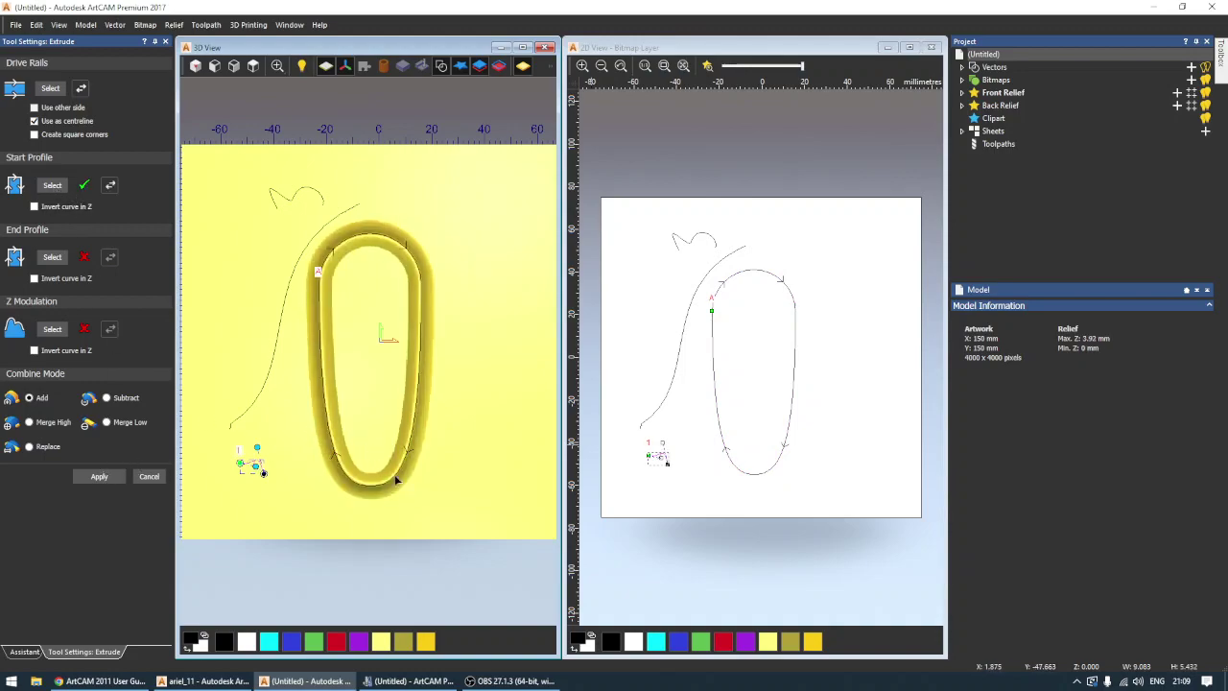
{"action": "left_click_drag", "start_coordinate": [396, 480], "coordinate": [423, 393]}
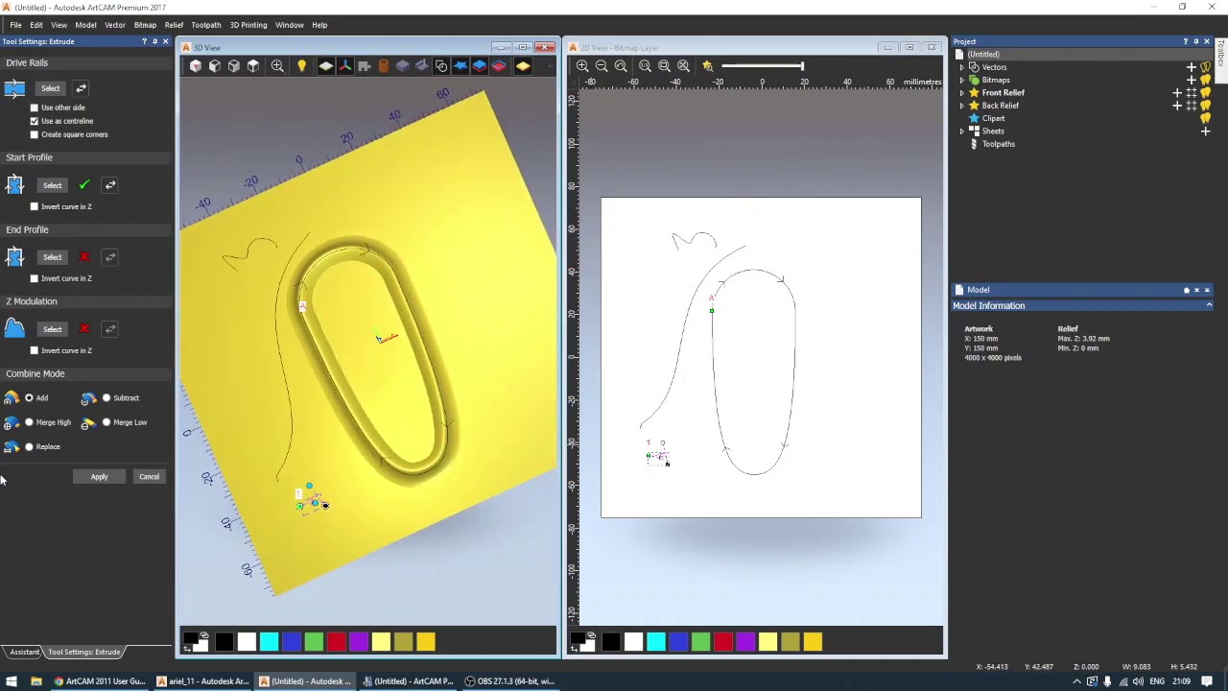
{"action": "left_click", "coordinate": [152, 478]}
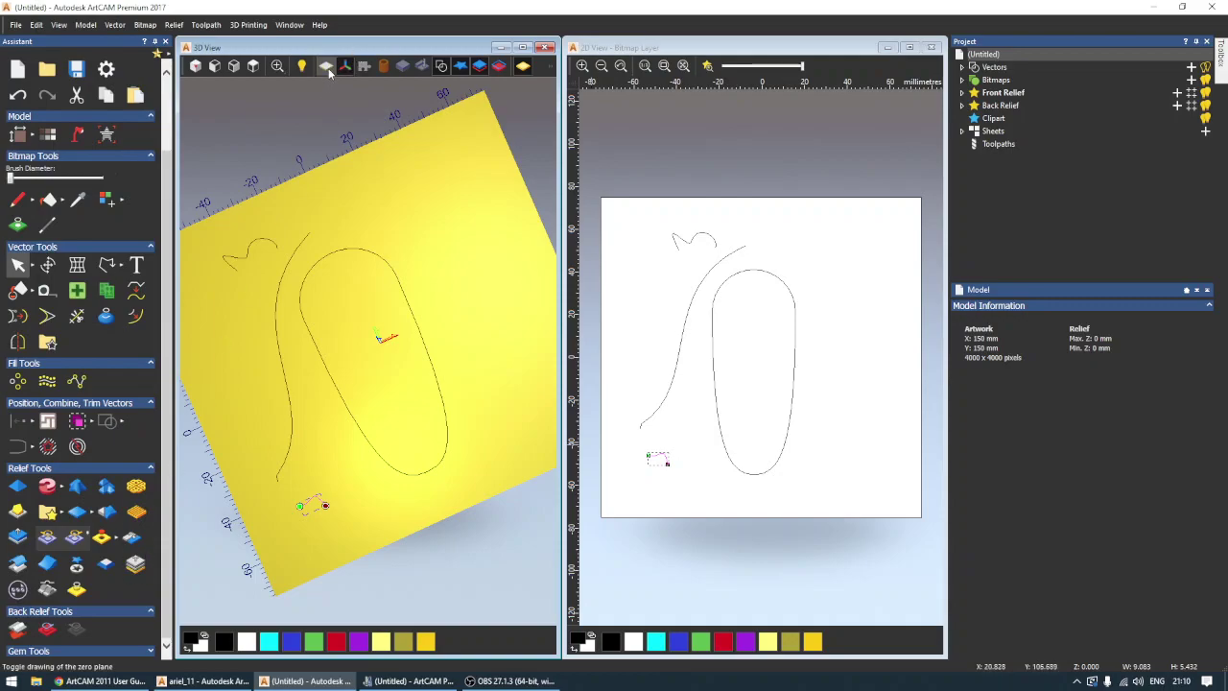
{"action": "left_click", "coordinate": [254, 65]}
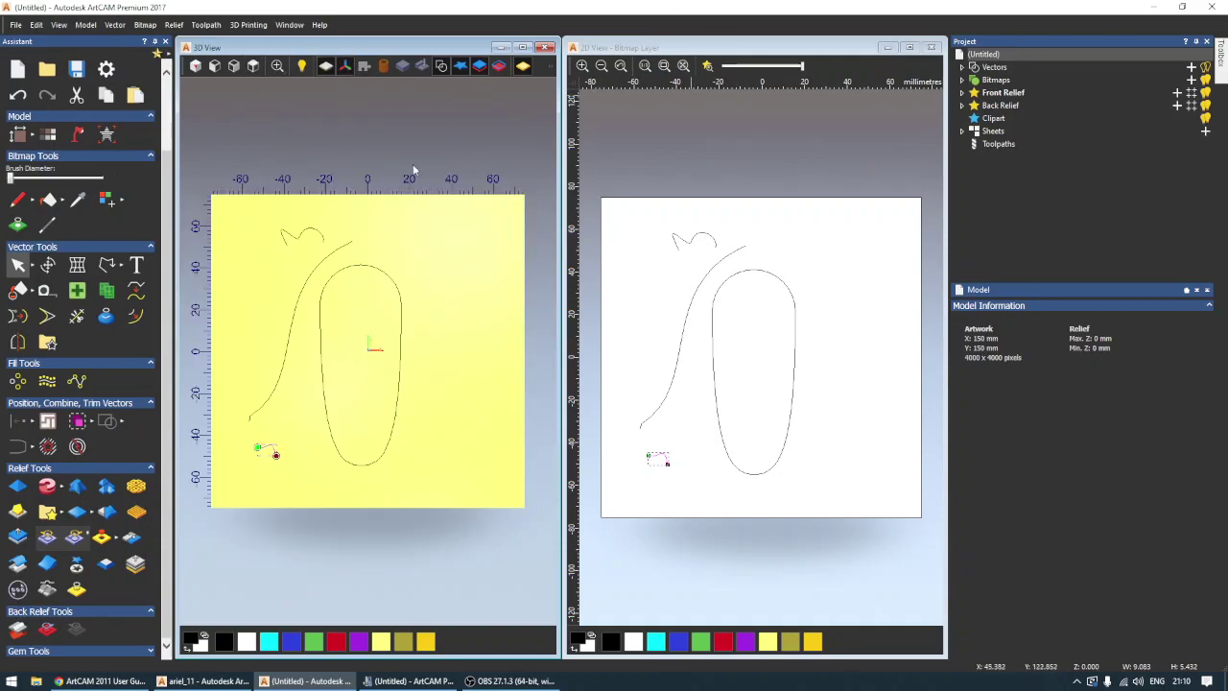
Step: Switch to the ArtCAM 2011 User Guide in Chrome, highlight the two-rail sweep entry, and return to ArtCAM Premium 2017
{"action": "left_click", "coordinate": [111, 681]}
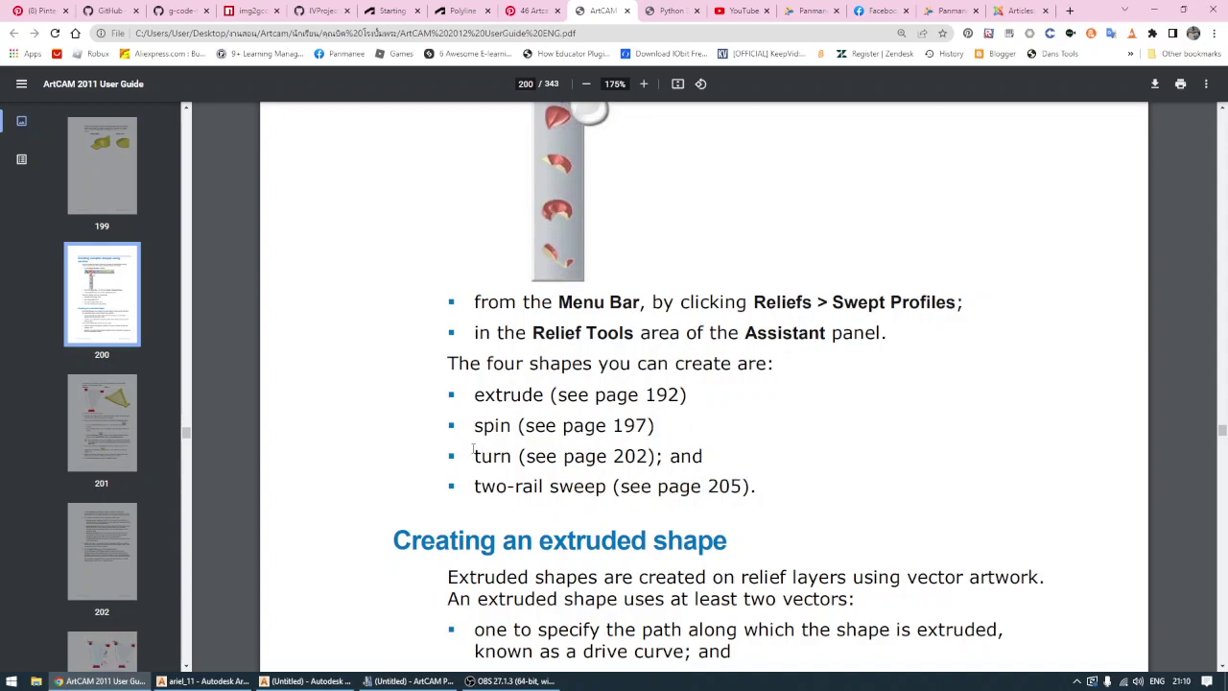
{"action": "left_click_drag", "start_coordinate": [474, 483], "coordinate": [769, 478]}
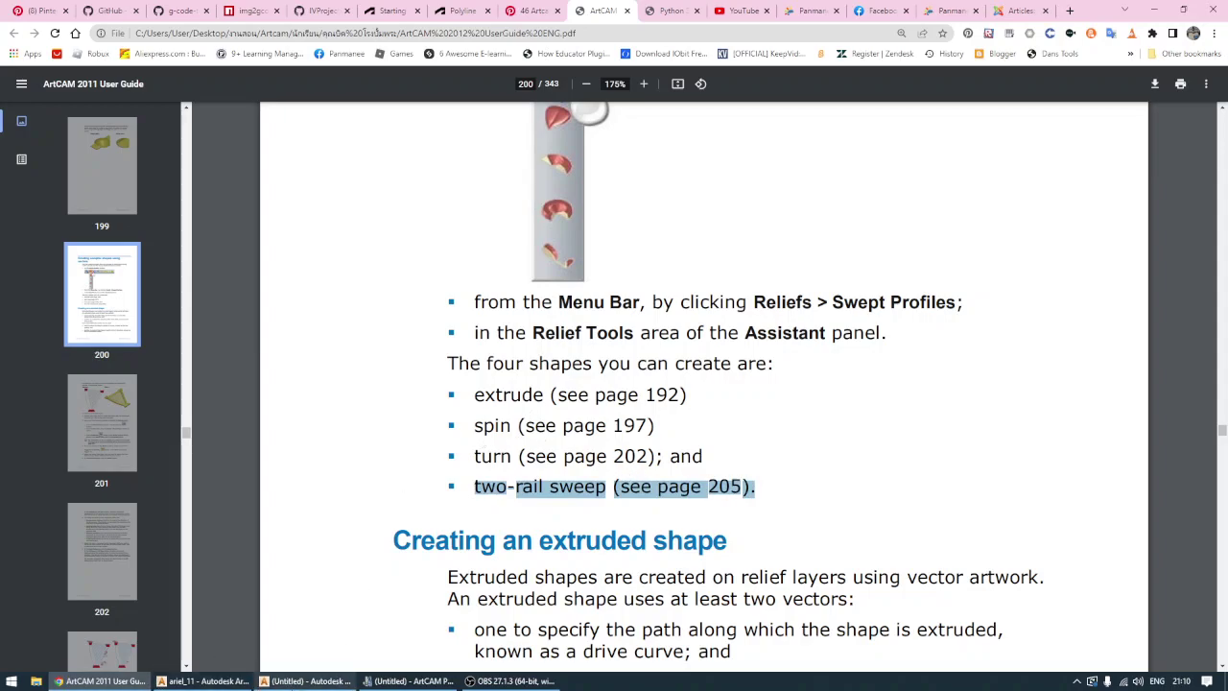
{"action": "left_click", "coordinate": [303, 682]}
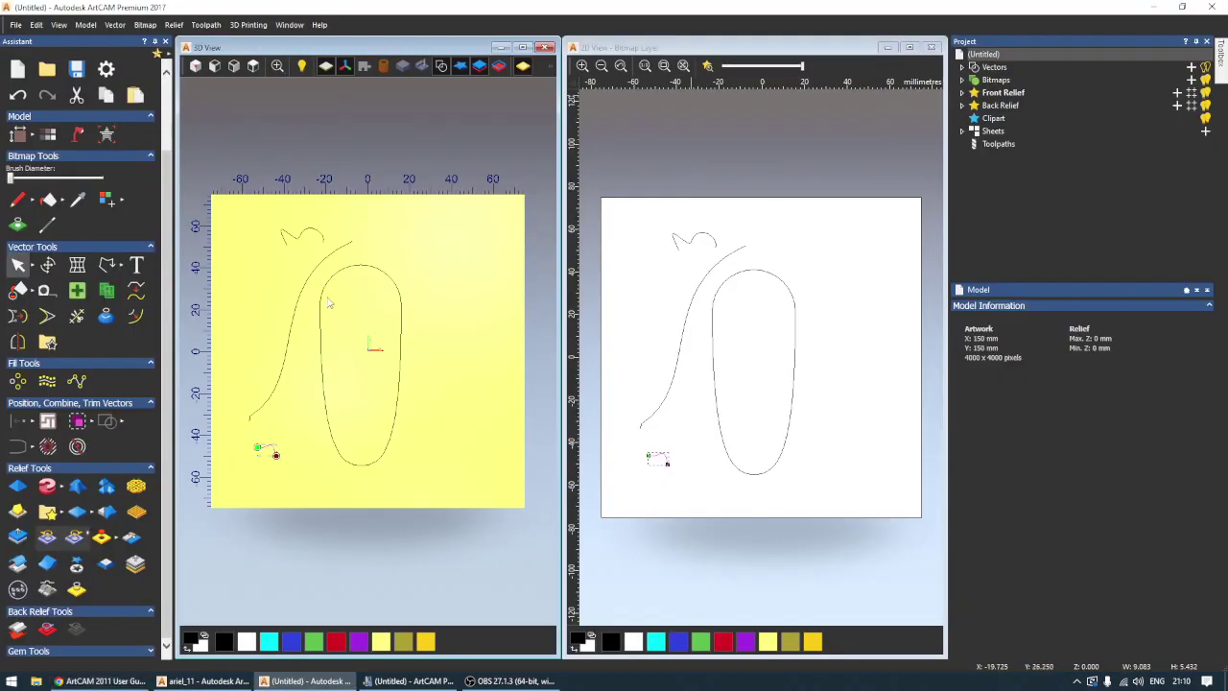
Step: Delete the long oval and place a copy of the S-shaped curve to the right of the original
{"action": "left_click", "coordinate": [350, 267]}
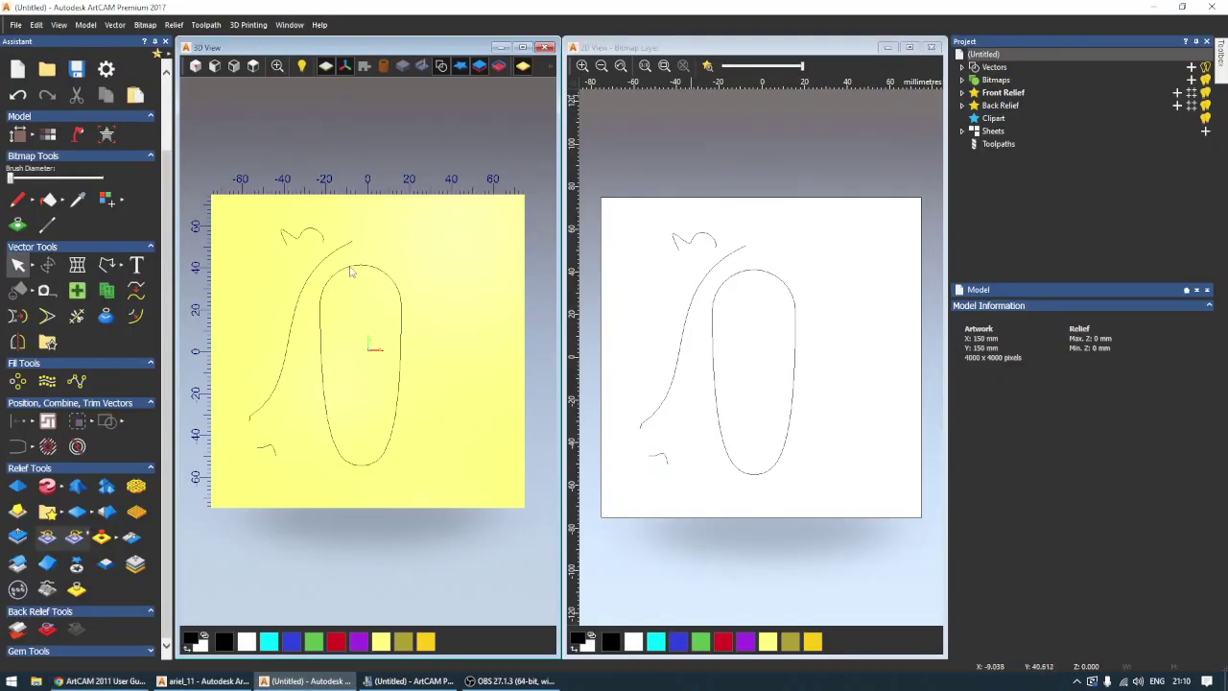
{"action": "key", "text": "Delete"}
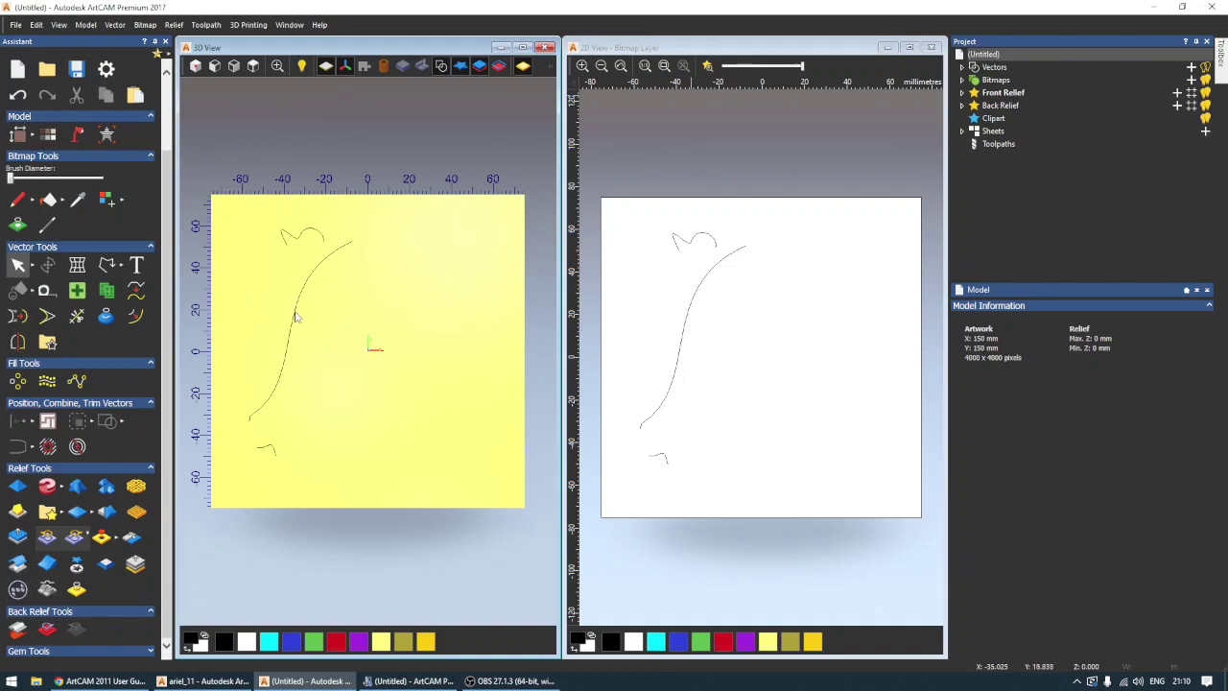
{"action": "left_click", "coordinate": [296, 311]}
{"action": "right_click", "coordinate": [296, 312]}
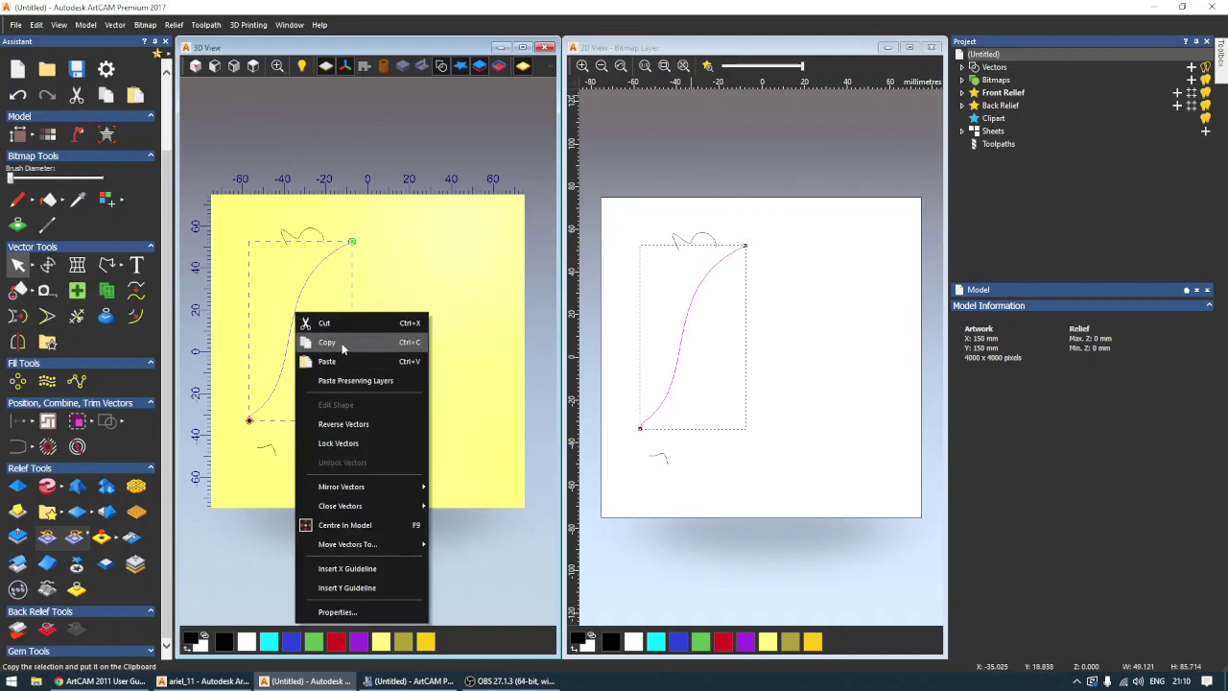
{"action": "left_click", "coordinate": [398, 377]}
{"action": "right_click", "coordinate": [397, 375]}
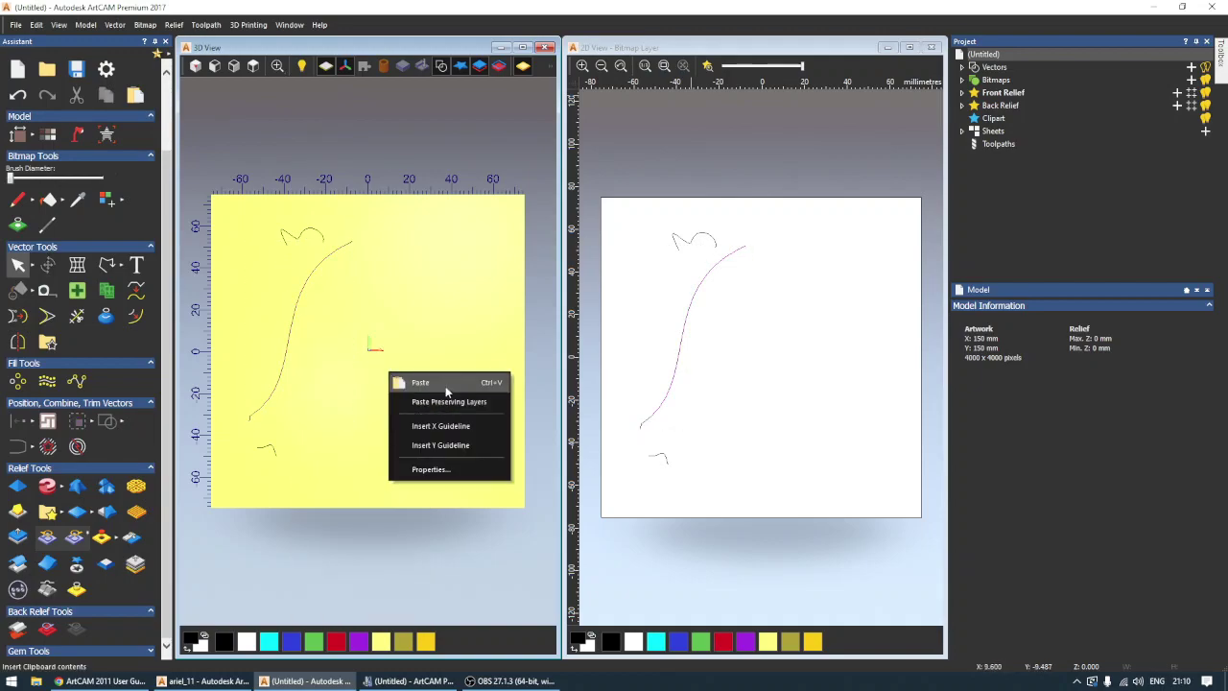
{"action": "left_click", "coordinate": [414, 384]}
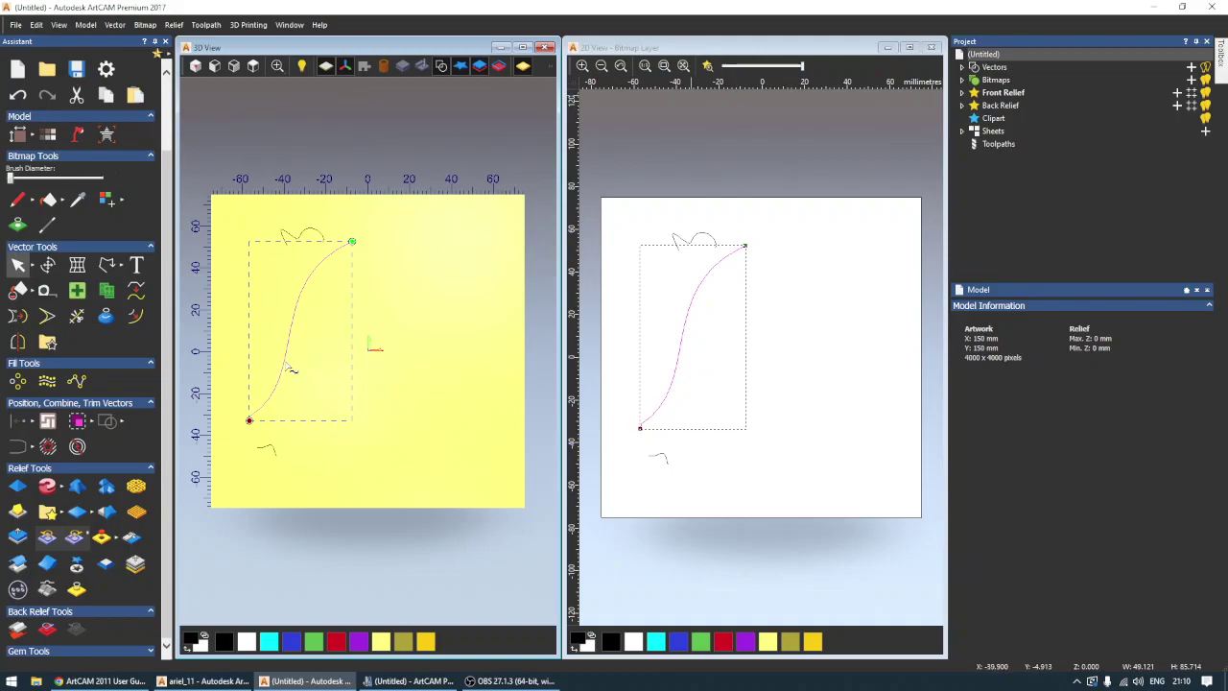
{"action": "left_click_drag", "start_coordinate": [284, 360], "coordinate": [386, 376]}
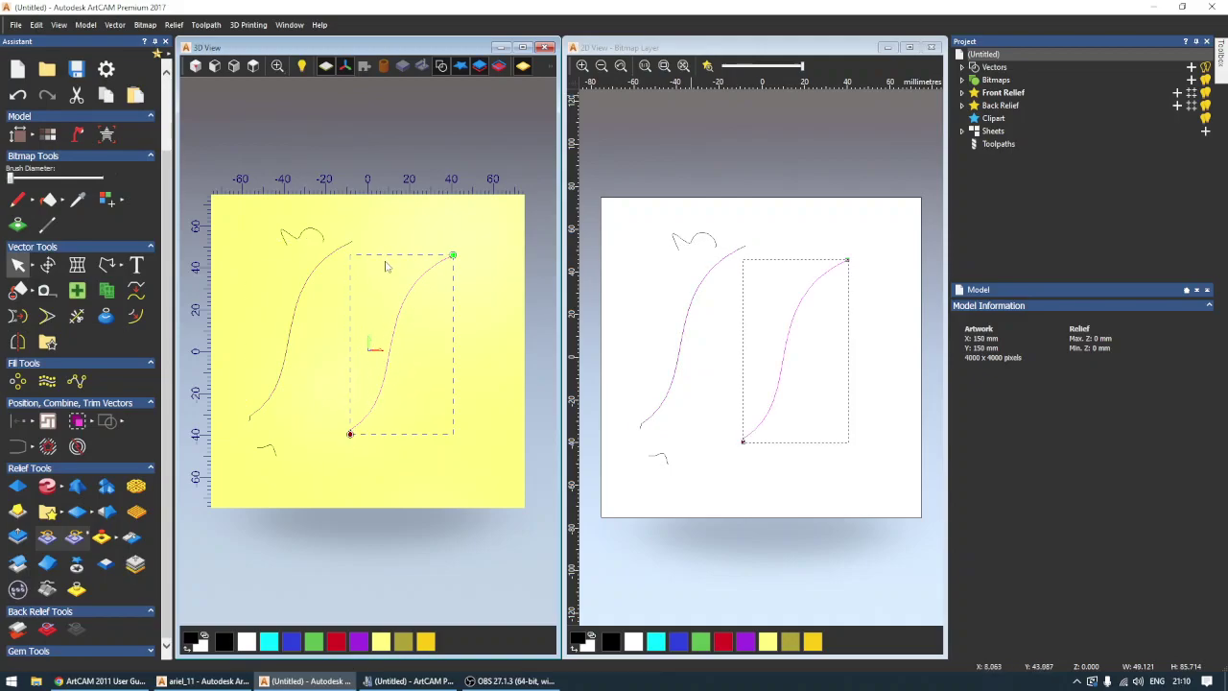
Step: Reshape the copied curve by moving its upper end node just below the upper end of the original curve
{"action": "key", "text": "n"}
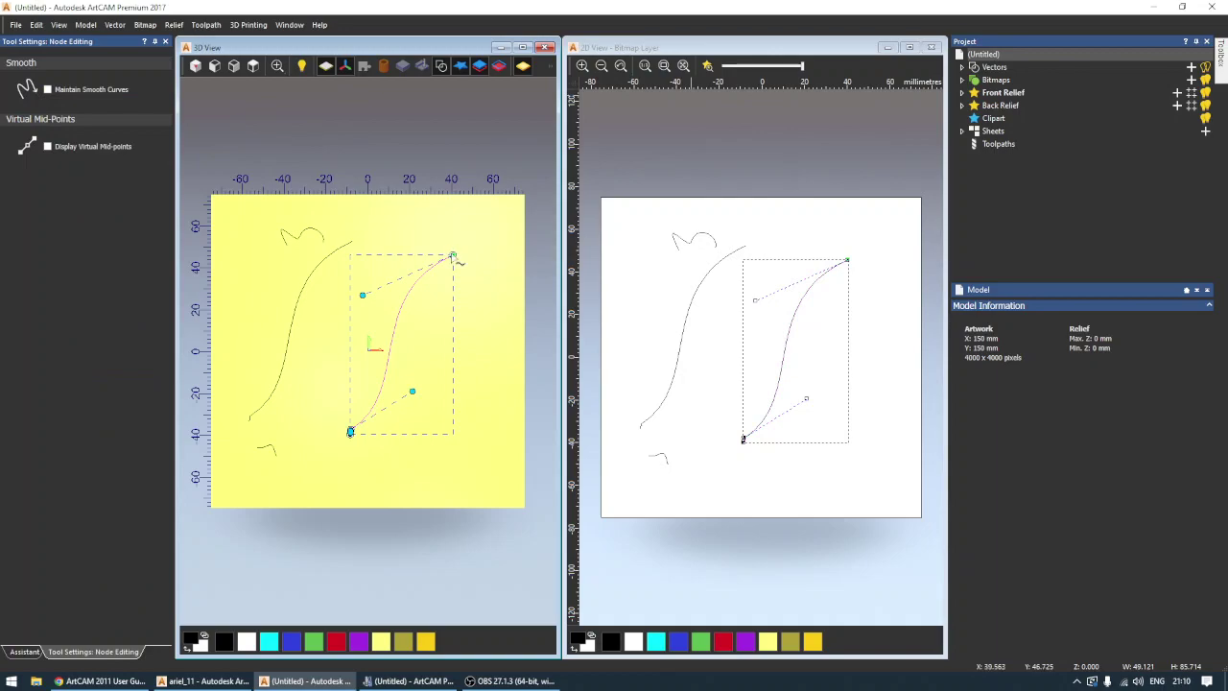
{"action": "left_click_drag", "start_coordinate": [452, 258], "coordinate": [354, 252]}
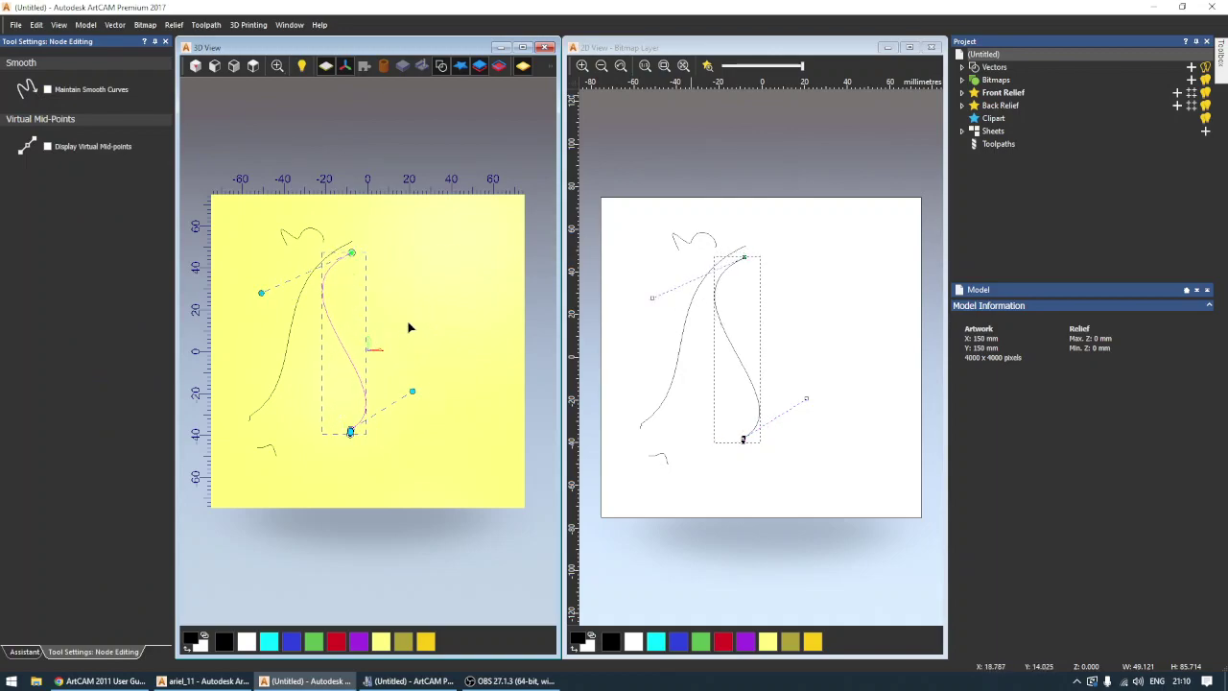
{"action": "left_click", "coordinate": [411, 327]}
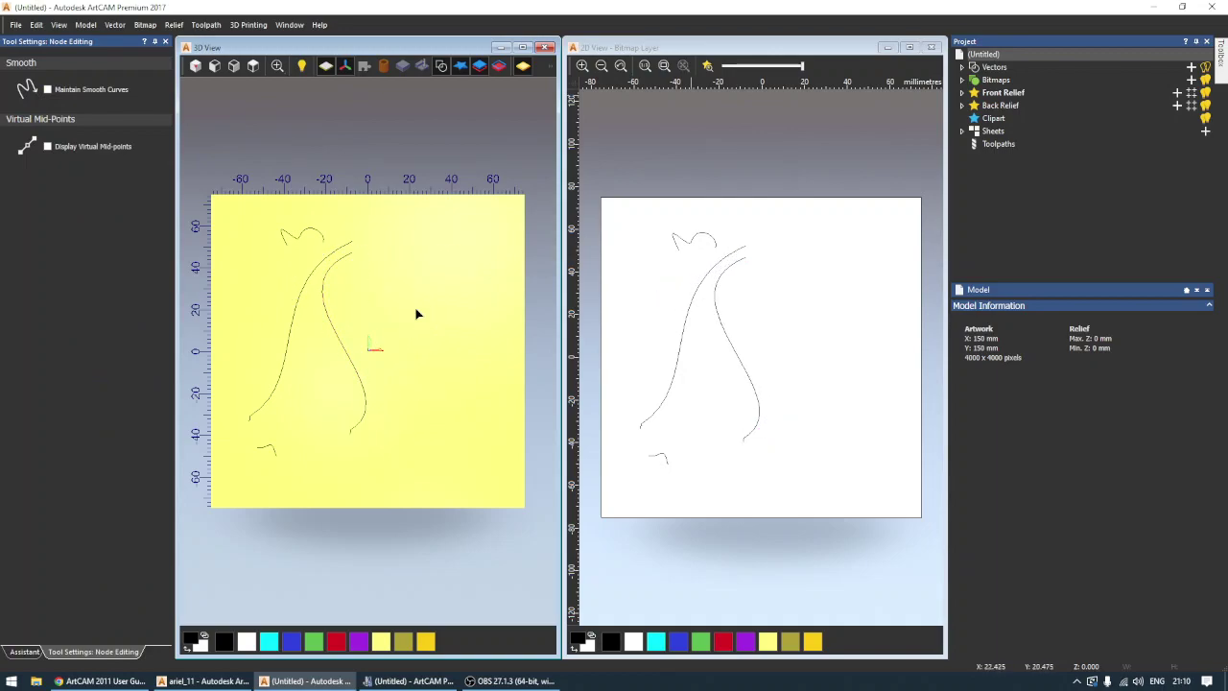
{"action": "key", "text": "n"}
Step: Reshape the wavy profile above the two curves into an inverted V by replacing its middle node with a peak node and straightening both spans
{"action": "left_click", "coordinate": [309, 232]}
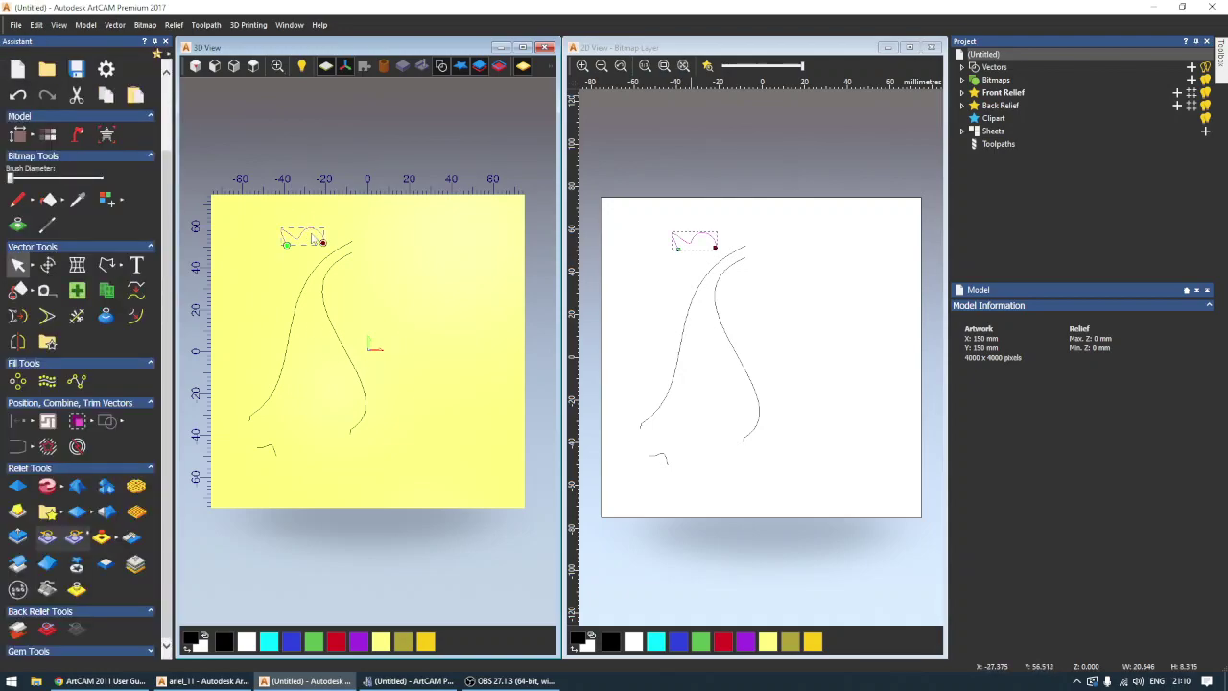
{"action": "scroll", "coordinate": [317, 240], "scroll_direction": "up", "scroll_amount": 1}
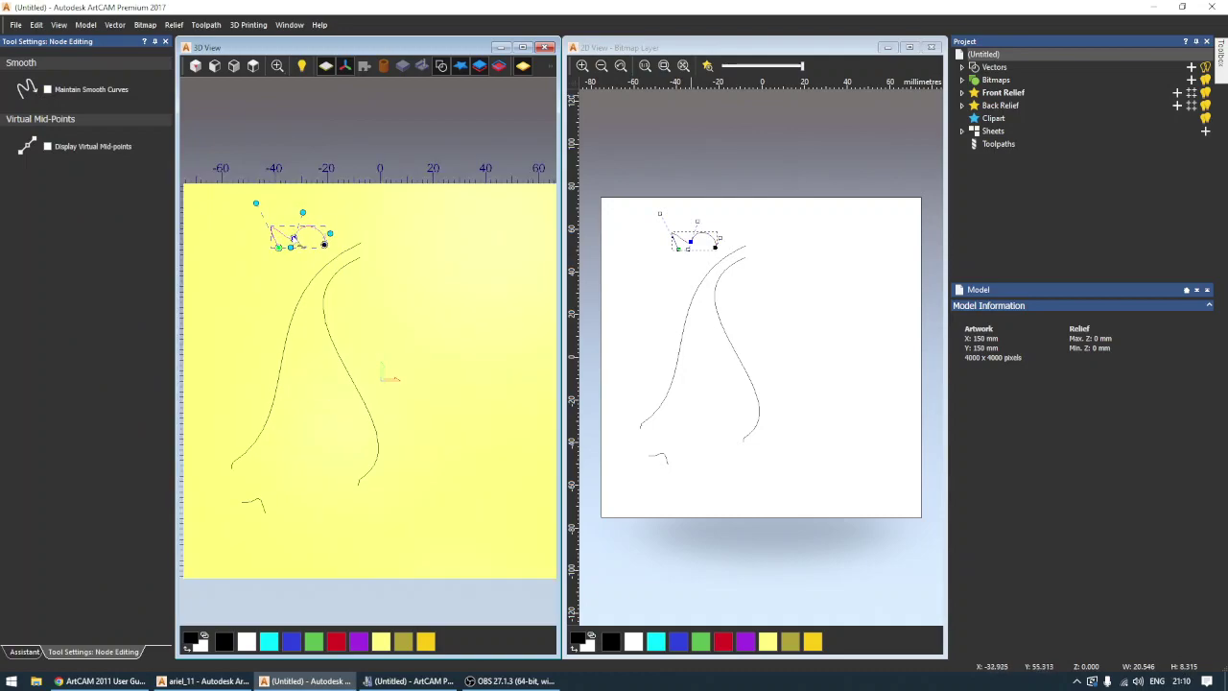
{"action": "key", "text": "Delete"}
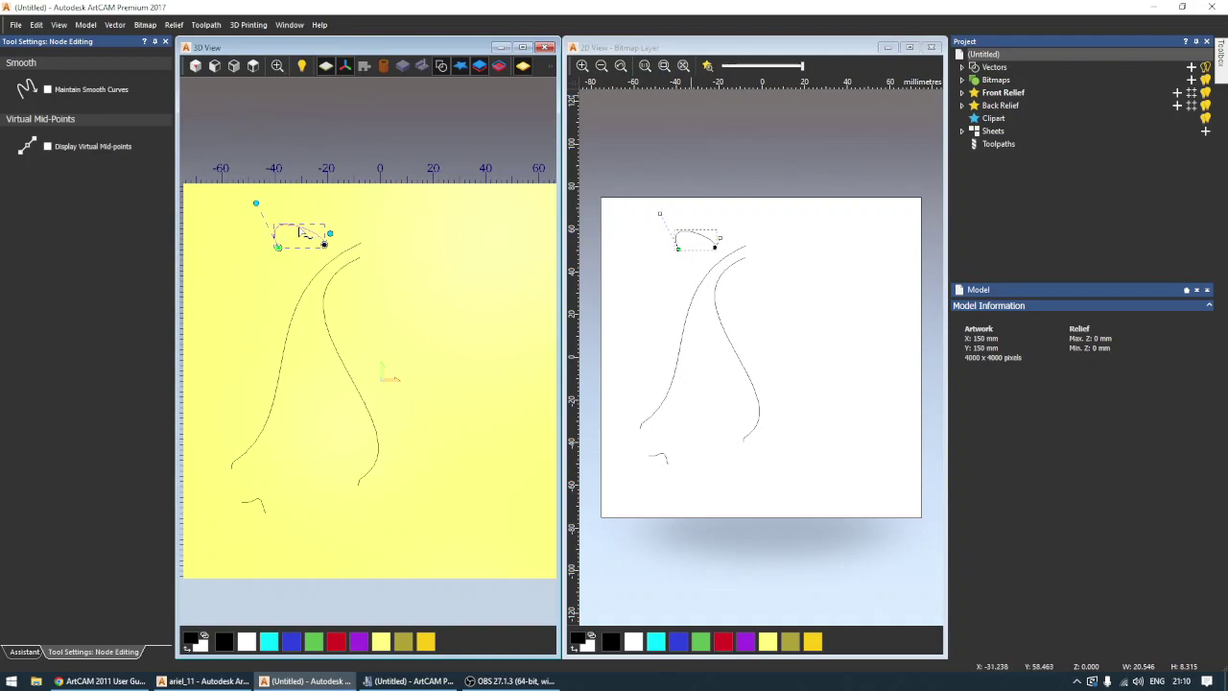
{"action": "left_click", "coordinate": [304, 228]}
{"action": "key", "text": "l"}
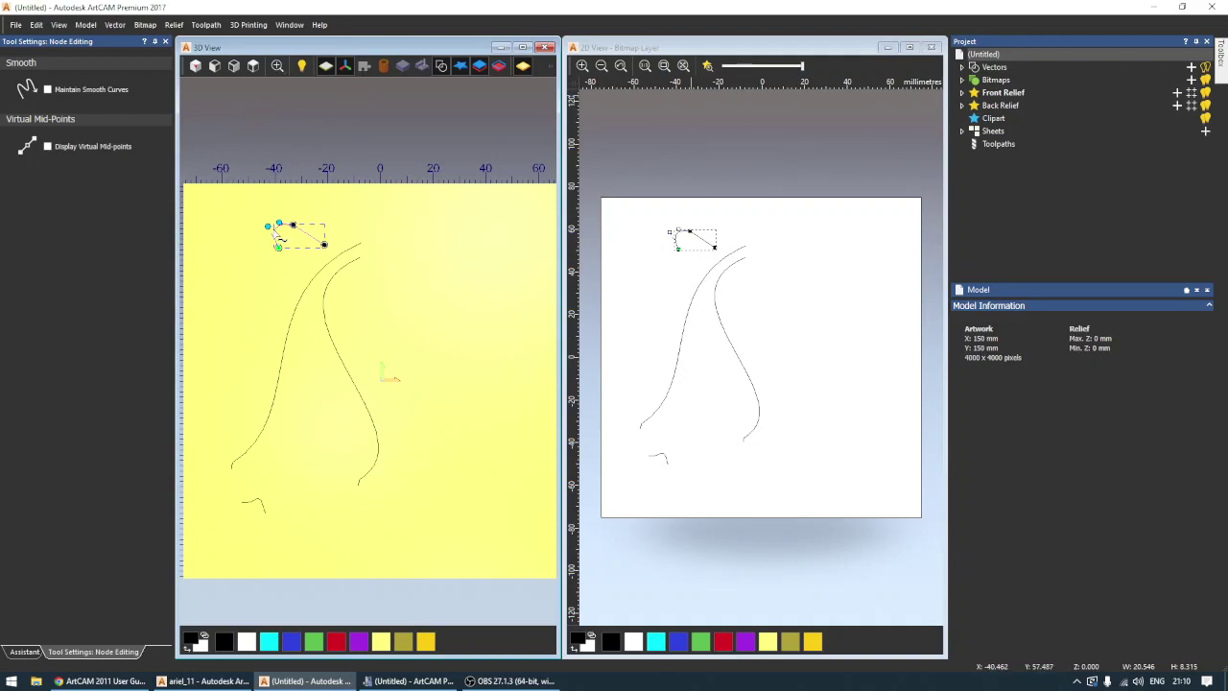
{"action": "left_click_drag", "start_coordinate": [269, 227], "coordinate": [274, 230]}
{"action": "left_click", "coordinate": [244, 257]}
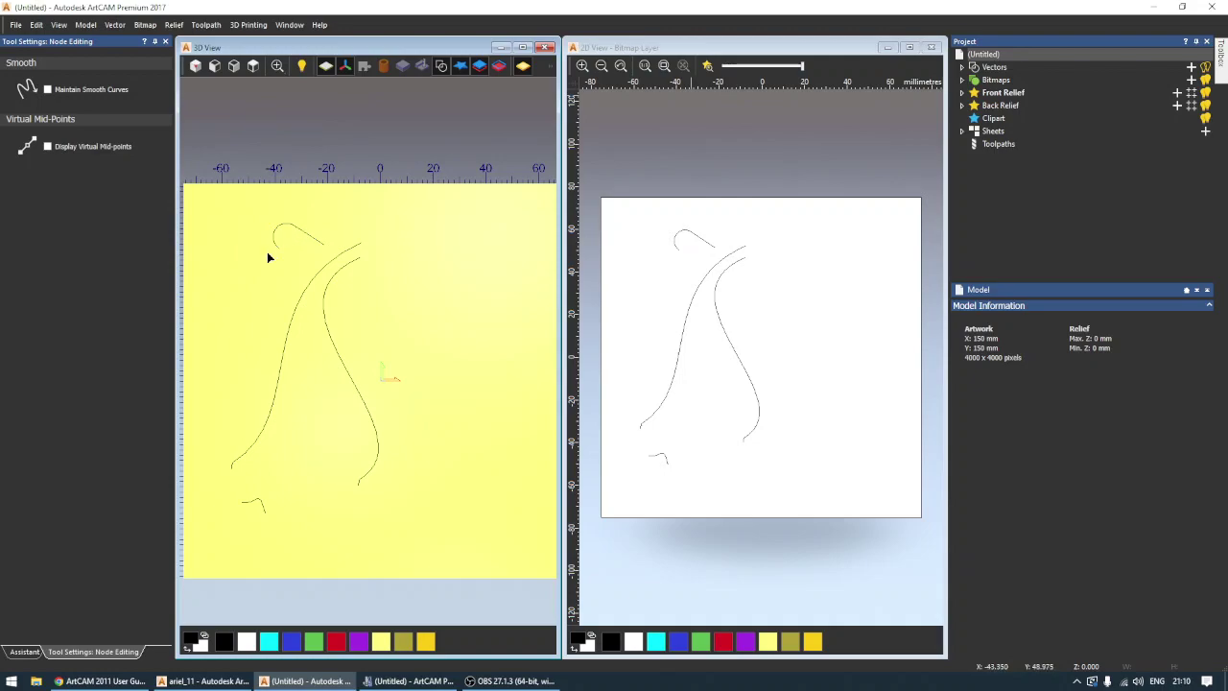
{"action": "left_click", "coordinate": [277, 246]}
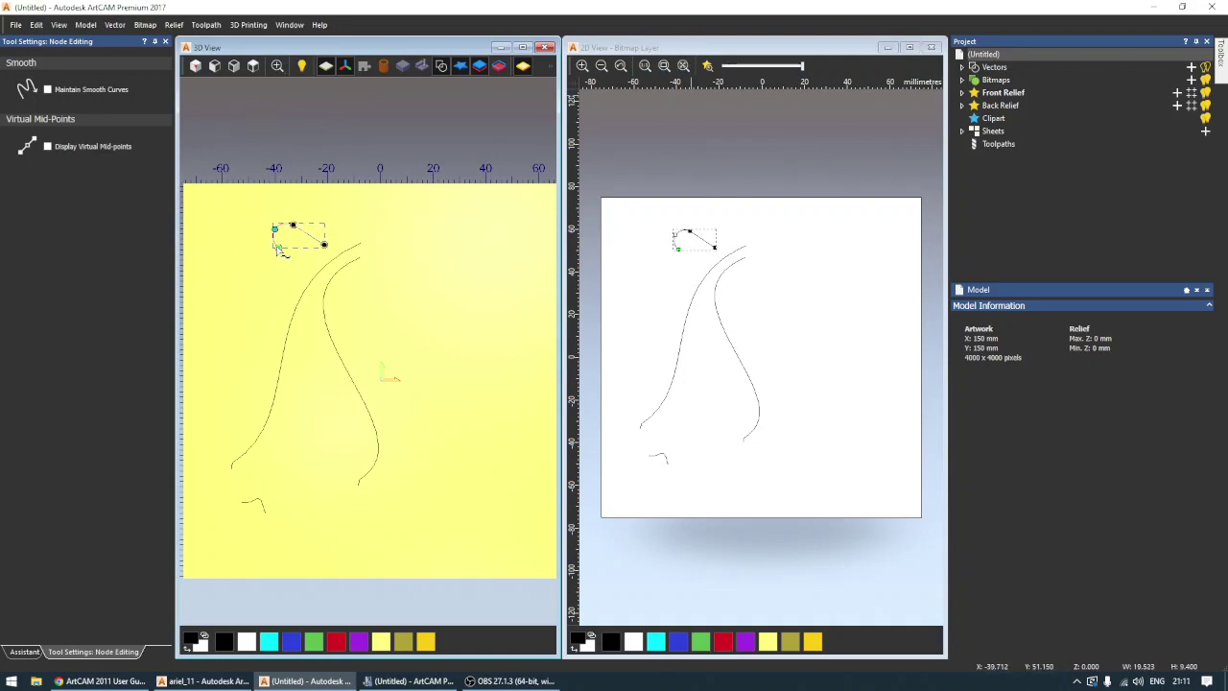
{"action": "left_click_drag", "start_coordinate": [276, 229], "coordinate": [279, 246]}
{"action": "left_click", "coordinate": [296, 470]}
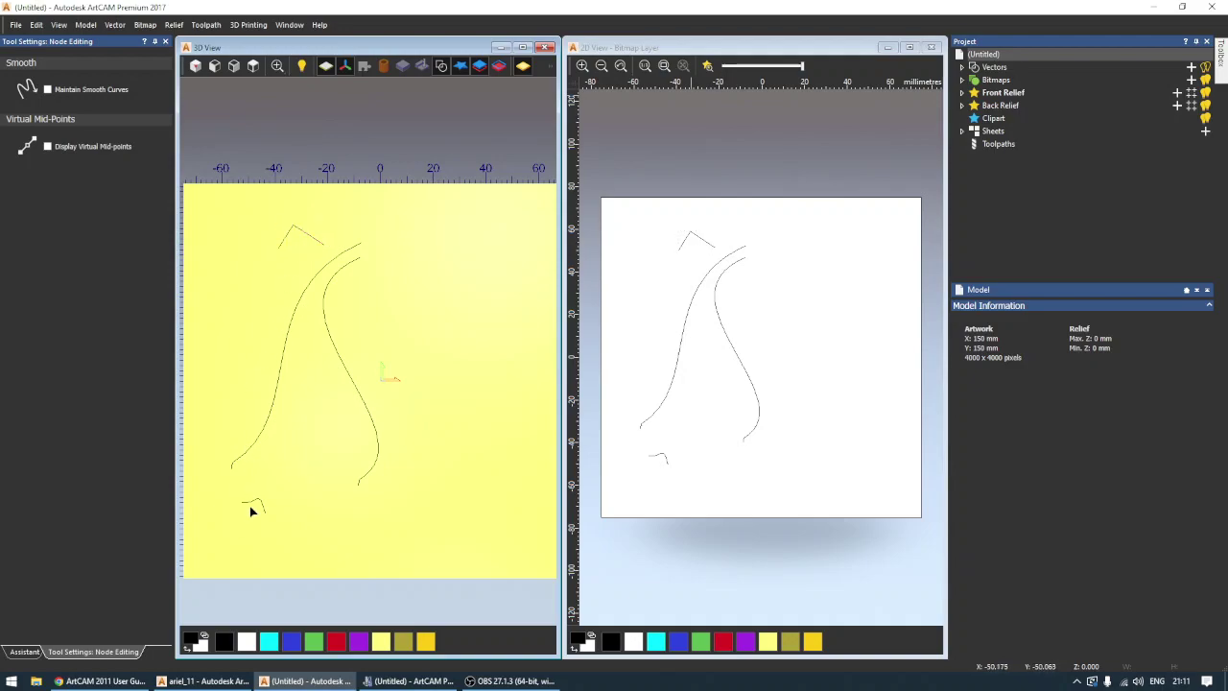
Step: Copy the small wavy profile below the two rails and place the copy between the rails' lower parts
{"action": "left_click", "coordinate": [257, 502]}
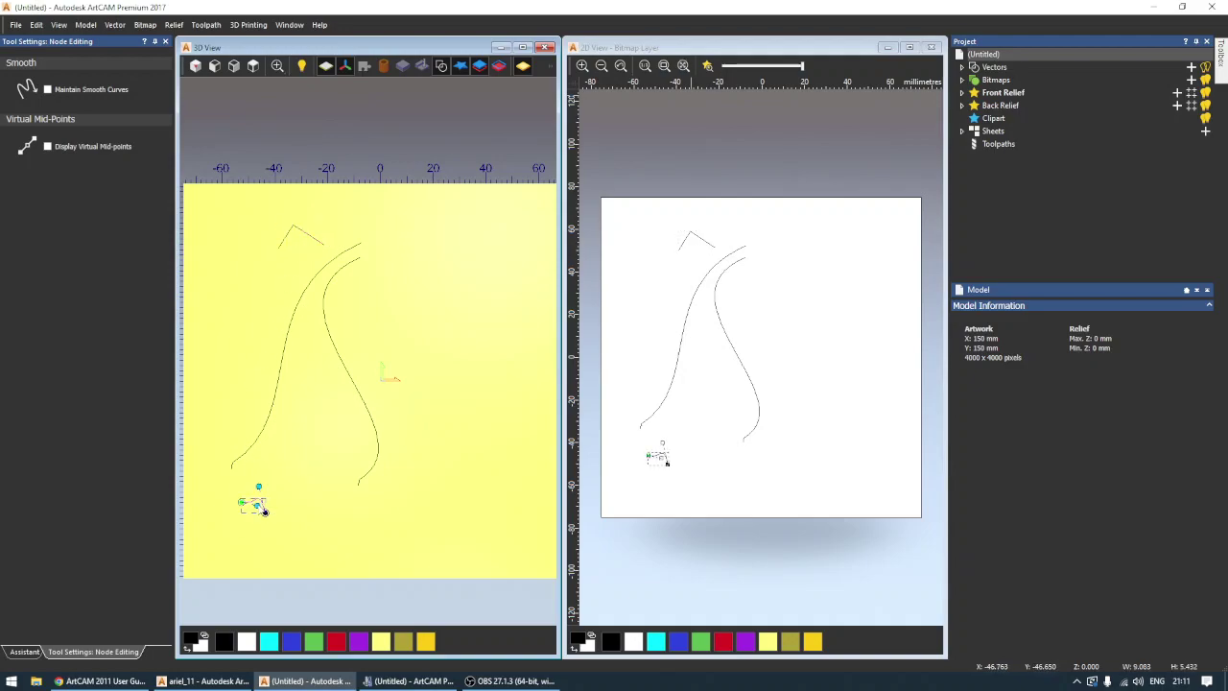
{"action": "right_click", "coordinate": [264, 510]}
{"action": "left_click", "coordinate": [322, 223]}
{"action": "left_click", "coordinate": [432, 319]}
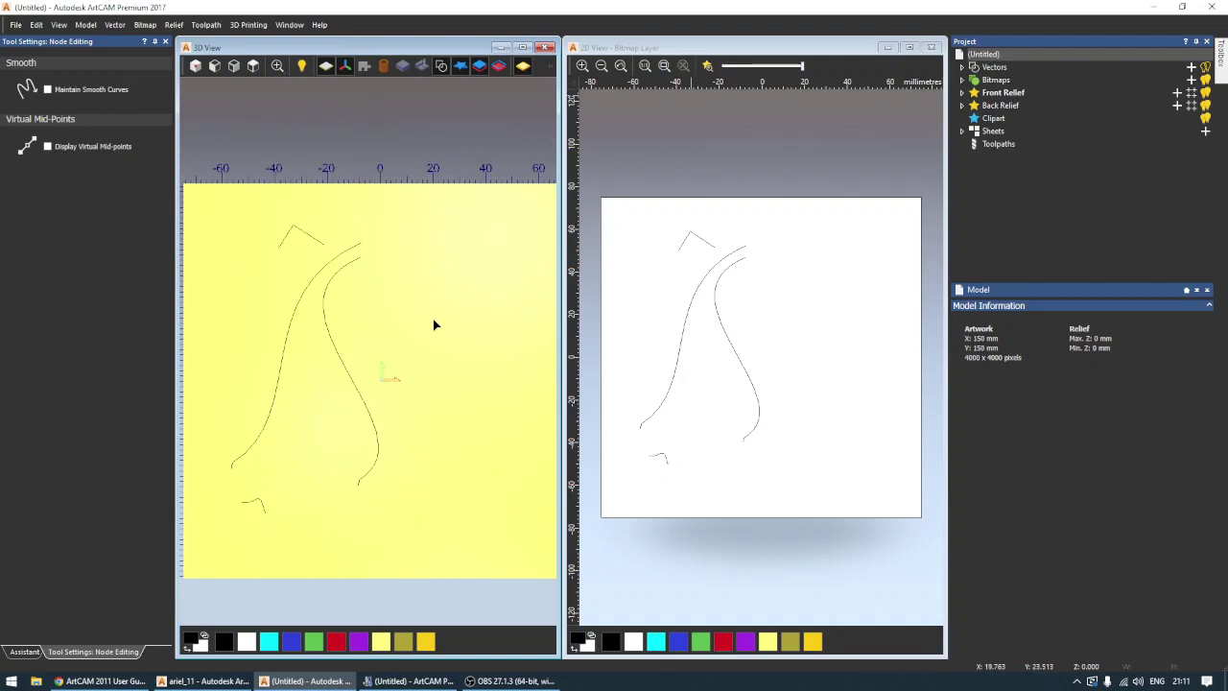
{"action": "right_click", "coordinate": [433, 325]}
{"action": "left_click", "coordinate": [480, 330]}
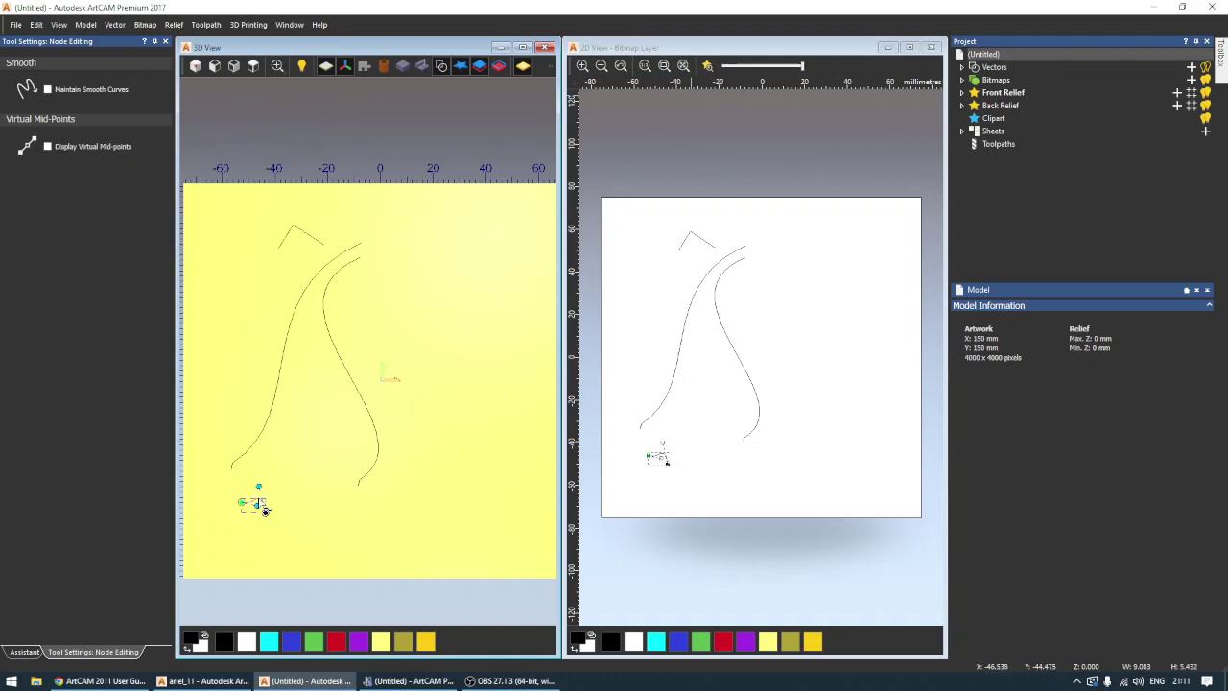
{"action": "left_click", "coordinate": [265, 510]}
{"action": "mouse_move", "coordinate": [265, 509]}
{"action": "left_mouse_down"}
{"action": "mouse_move", "coordinate": [281, 449]}
{"action": "mouse_move", "coordinate": [301, 431]}
{"action": "left_mouse_up"}
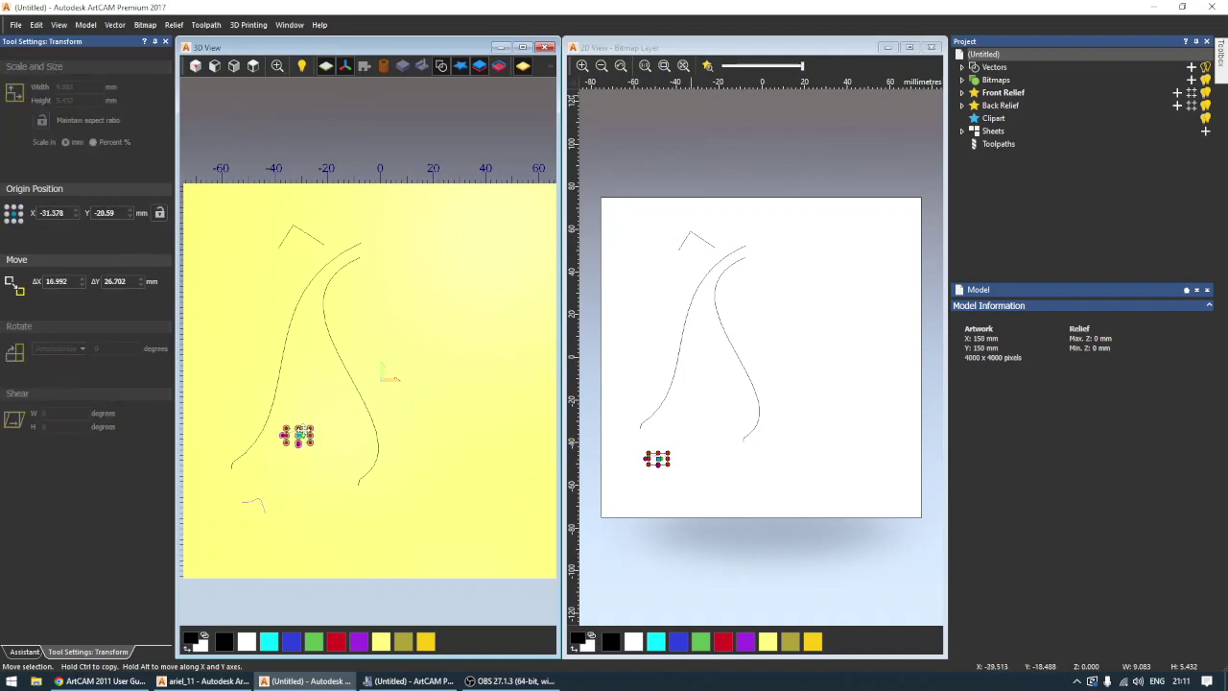
Step: Paste a second copy of the small wavy profile and place it just below the first copy
{"action": "left_click", "coordinate": [290, 482]}
{"action": "right_click", "coordinate": [290, 480]}
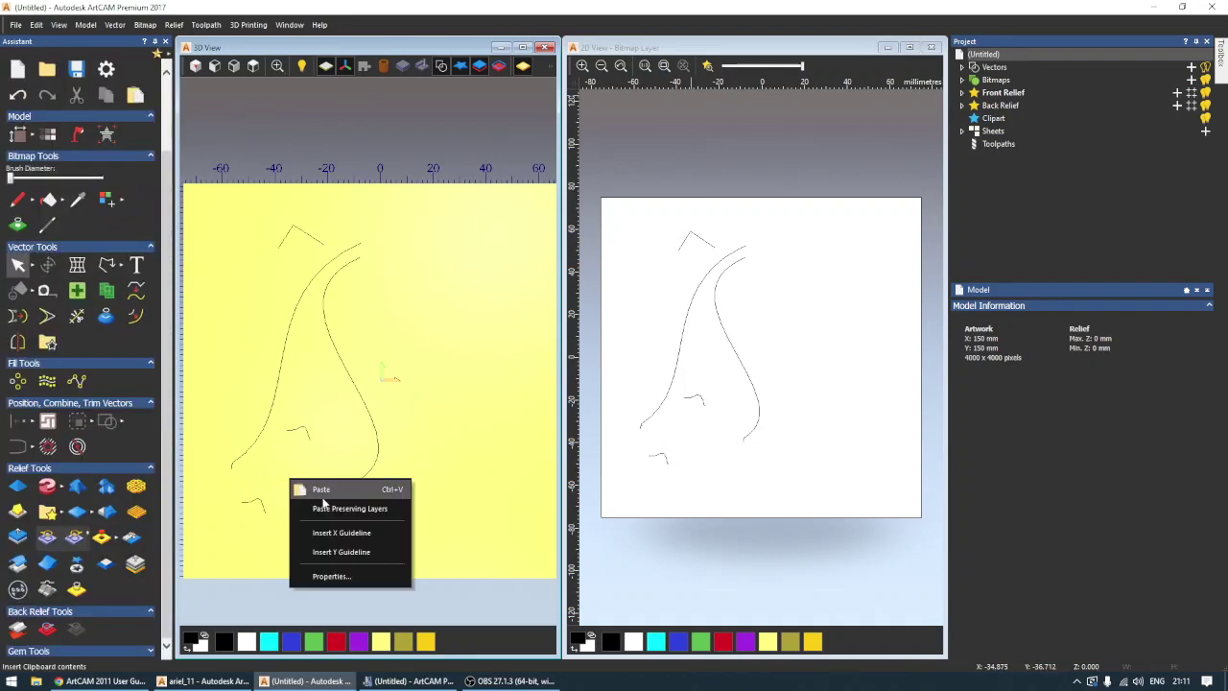
{"action": "left_click", "coordinate": [323, 489]}
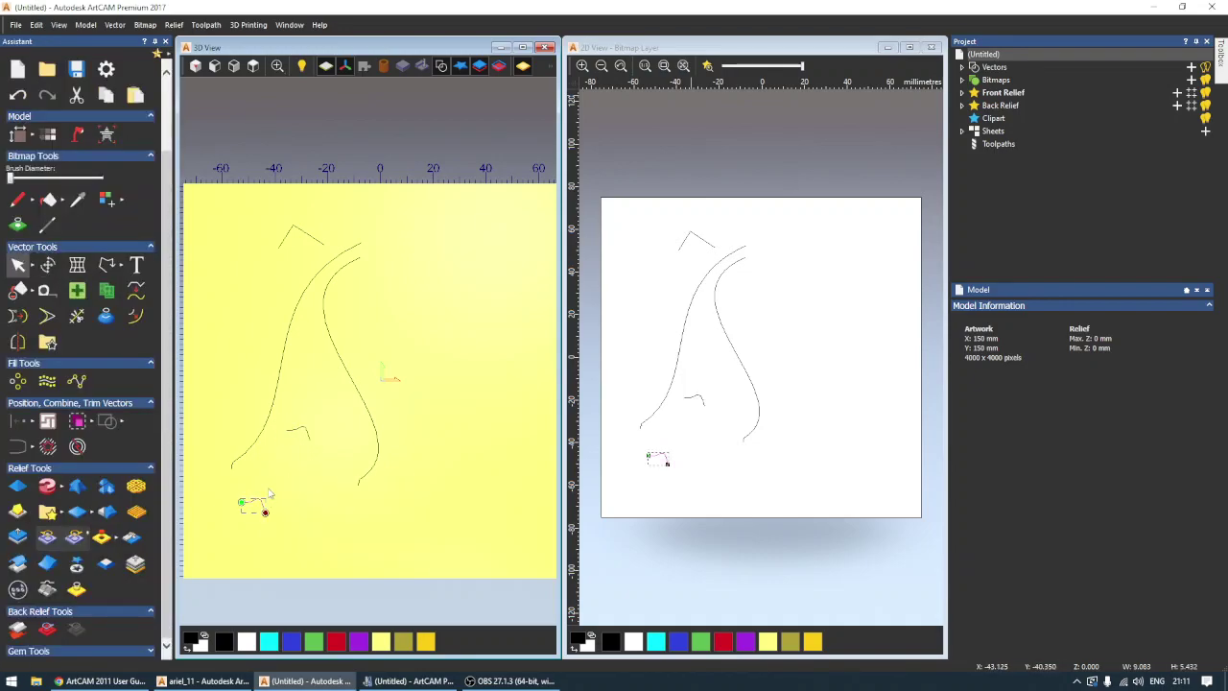
{"action": "left_click_drag", "start_coordinate": [266, 502], "coordinate": [310, 453]}
{"action": "left_click", "coordinate": [330, 464]}
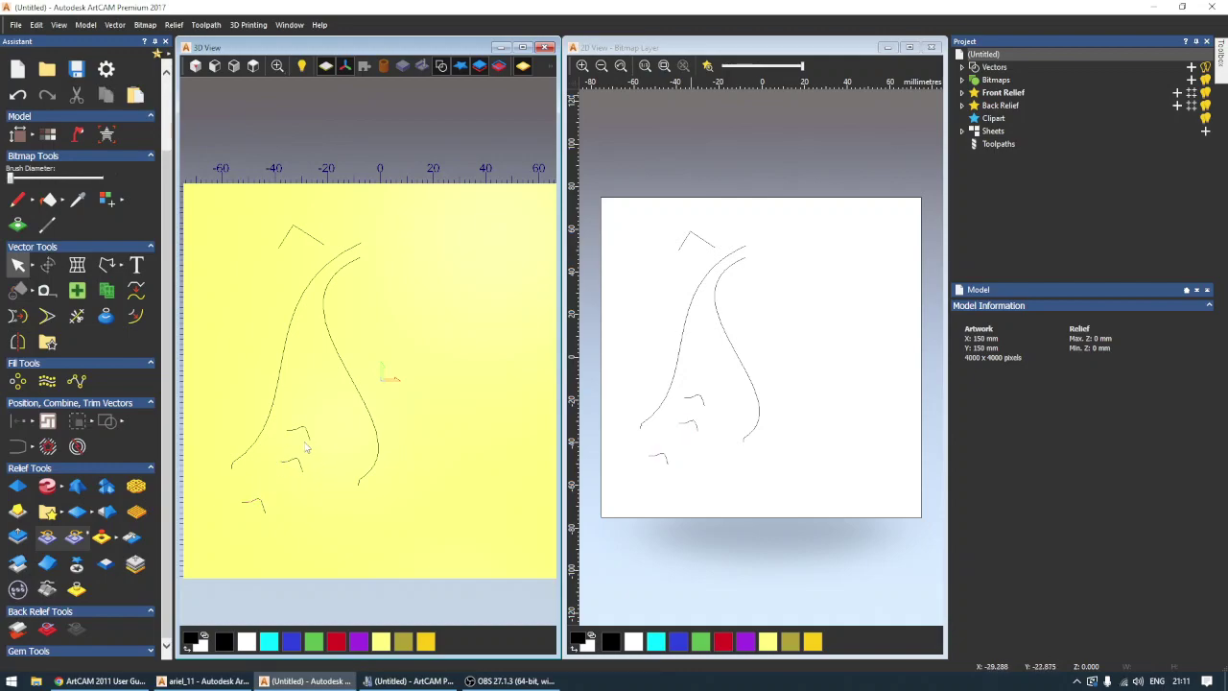
Step: Reshape the upper copy by its start node and handle into a curve about 38 by 35 mm that crosses the left rail
{"action": "left_click", "coordinate": [304, 432]}
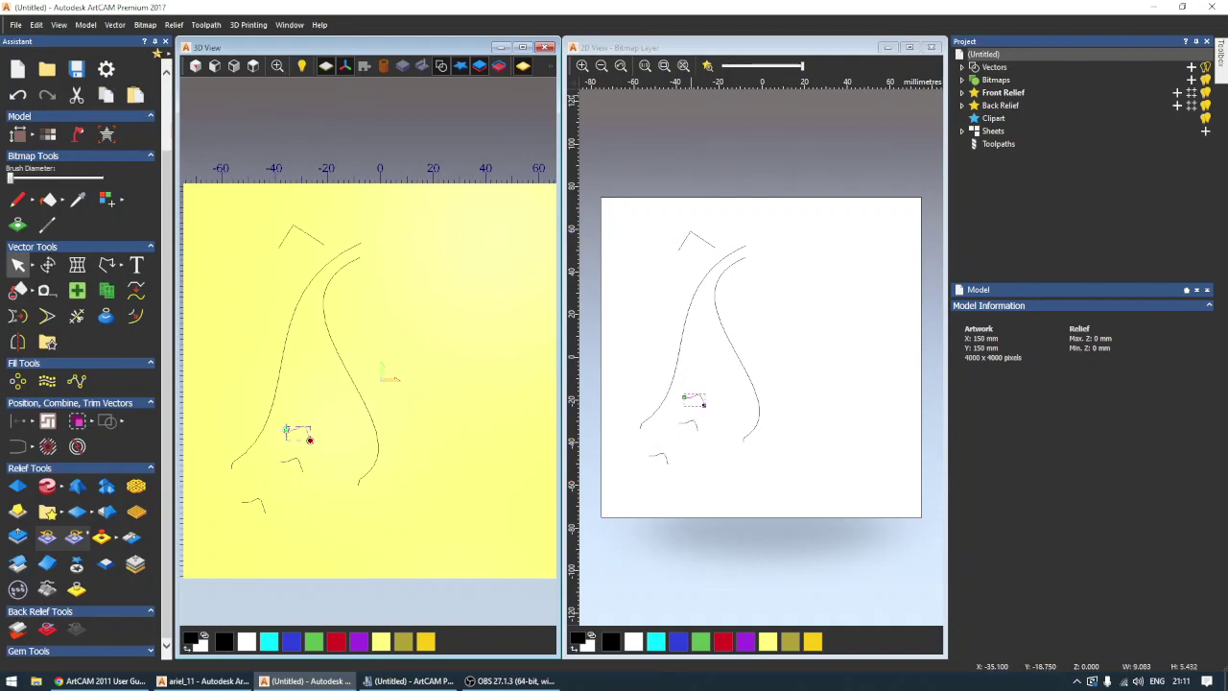
{"action": "left_click", "coordinate": [285, 431]}
{"action": "left_click_drag", "start_coordinate": [284, 428], "coordinate": [223, 347]}
{"action": "left_click_drag", "start_coordinate": [303, 415], "coordinate": [362, 377]}
{"action": "left_click", "coordinate": [298, 480]}
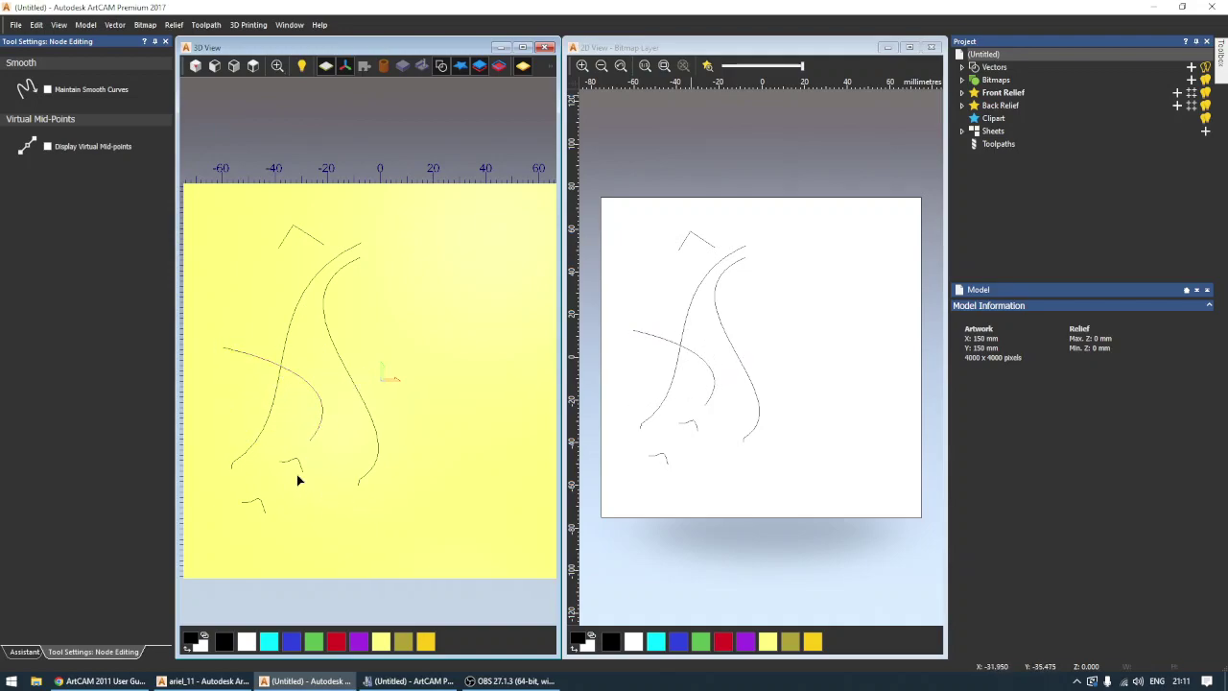
Step: Stretch the lower copy's start node beyond the left rail and smooth it into a wavy curve about 38 by 20 mm
{"action": "left_click", "coordinate": [297, 467]}
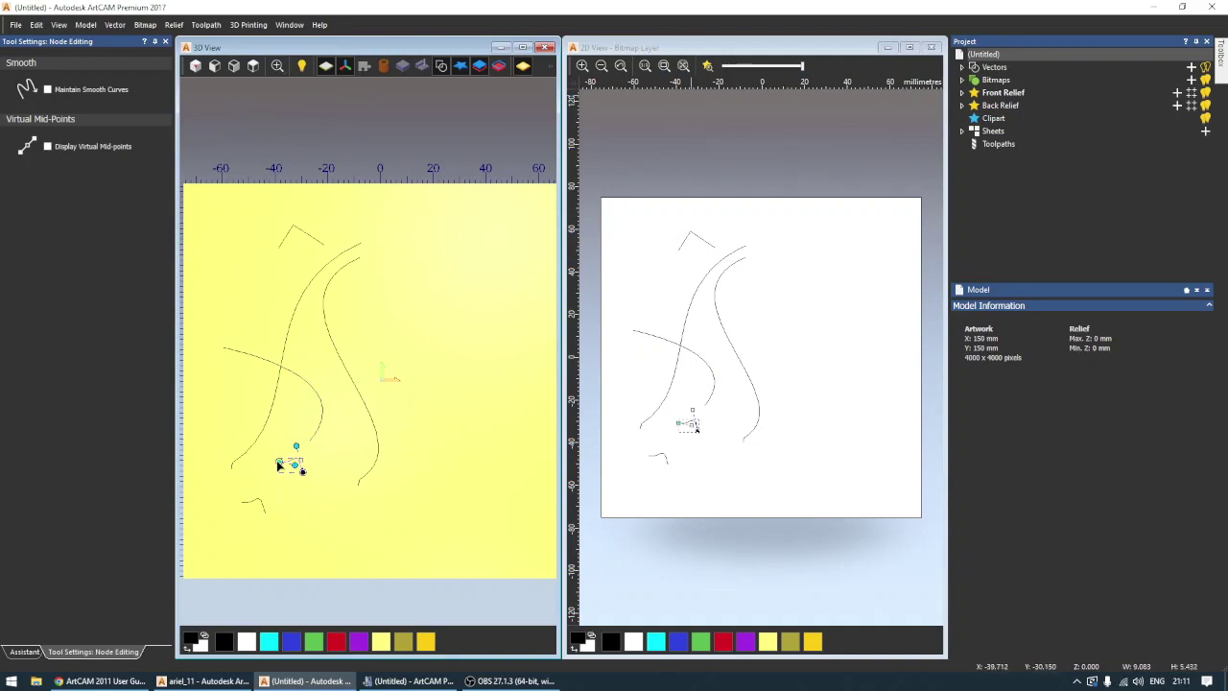
{"action": "mouse_move", "coordinate": [279, 462]}
{"action": "left_mouse_down"}
{"action": "mouse_move", "coordinate": [258, 439]}
{"action": "mouse_move", "coordinate": [204, 422]}
{"action": "mouse_move", "coordinate": [242, 458]}
{"action": "mouse_move", "coordinate": [294, 452]}
{"action": "left_mouse_up"}
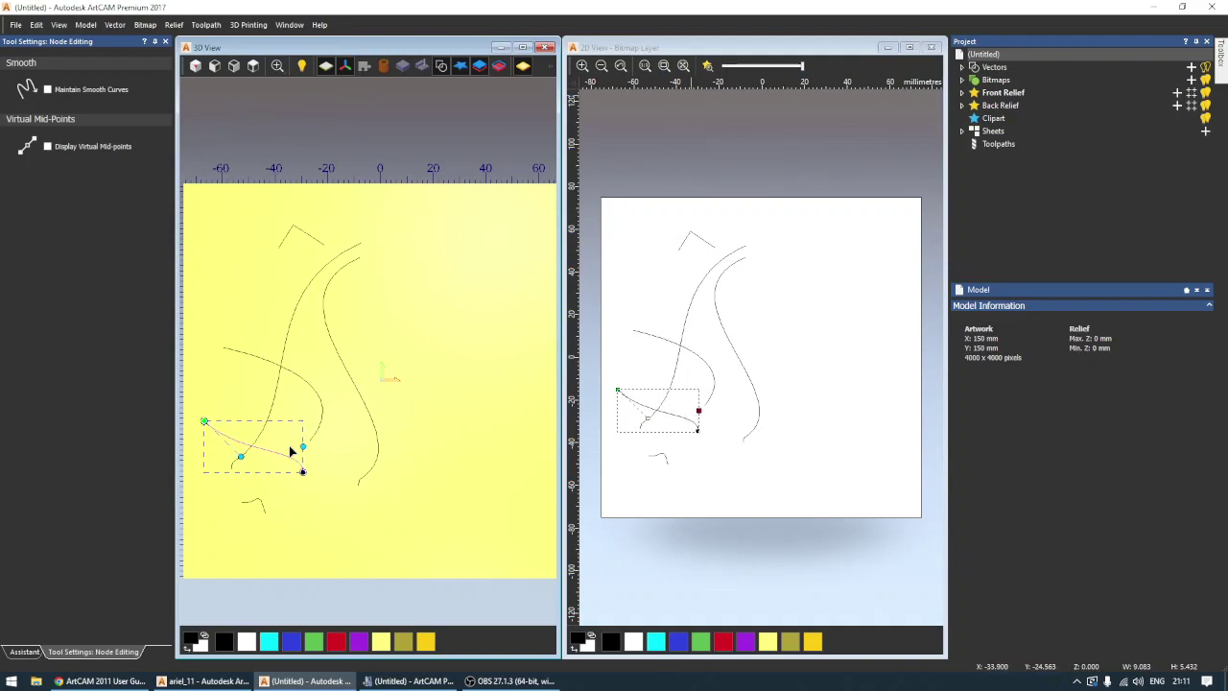
{"action": "left_click", "coordinate": [286, 537]}
Step: Reshape the original profile below the rails into a wide arch about 47 by 21 mm
{"action": "left_click", "coordinate": [257, 503]}
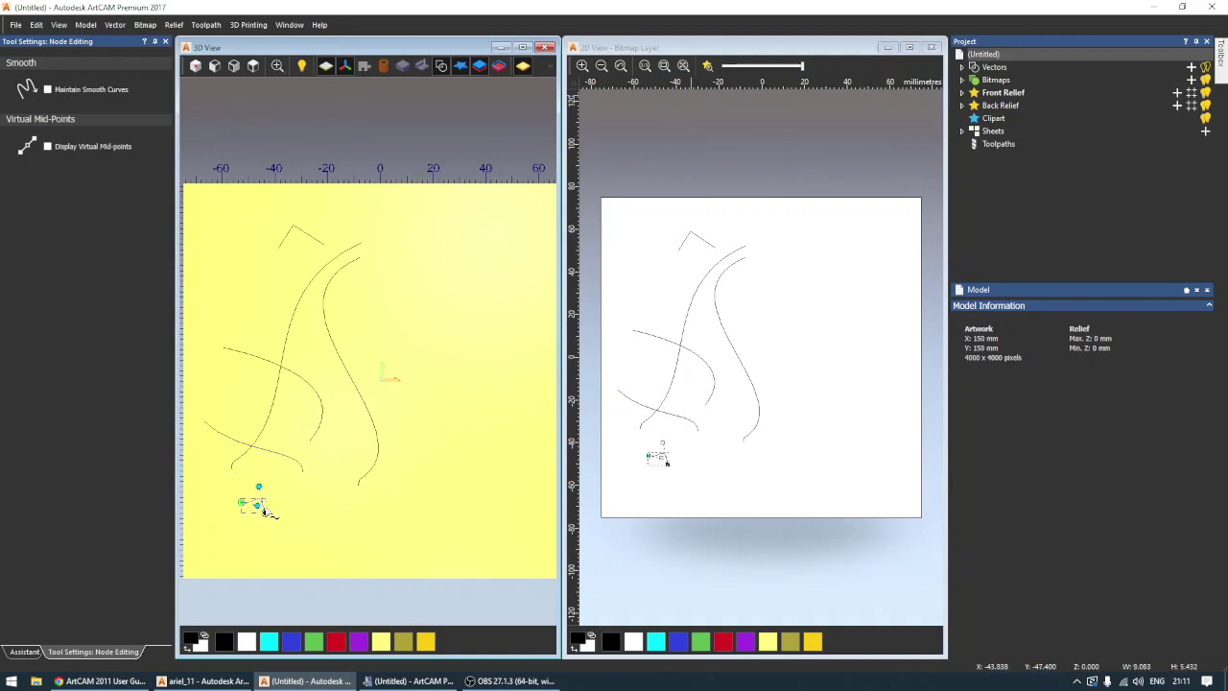
{"action": "left_click_drag", "start_coordinate": [258, 508], "coordinate": [365, 535]}
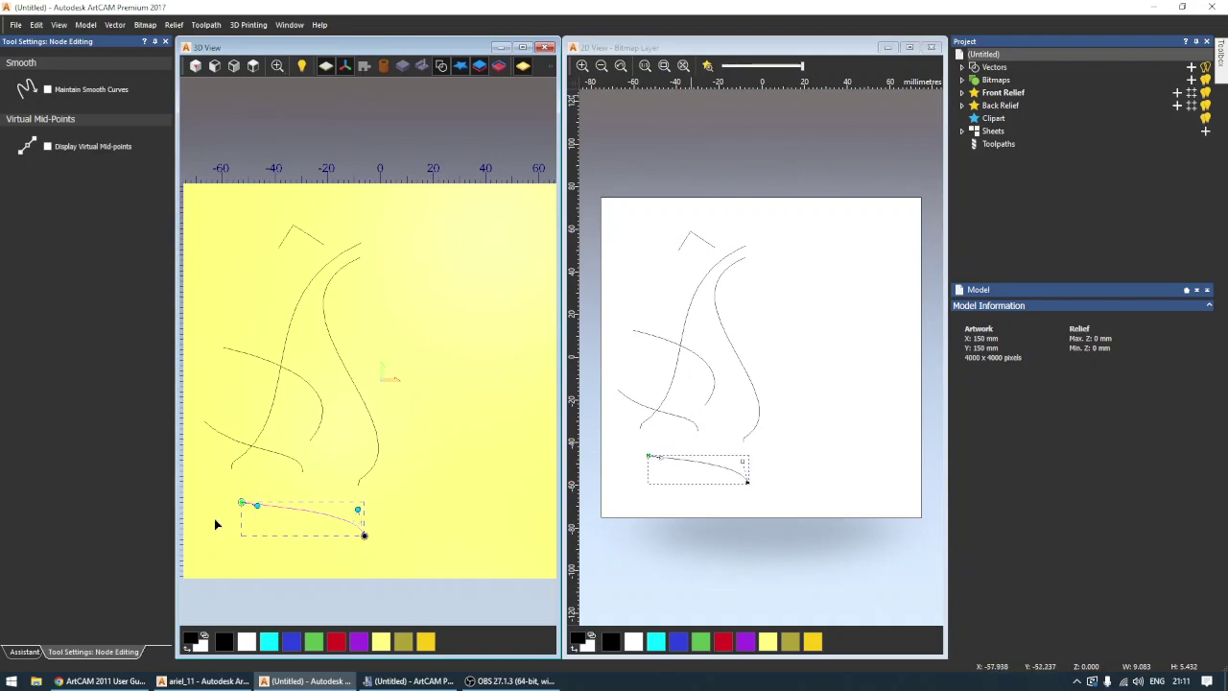
{"action": "left_click_drag", "start_coordinate": [257, 505], "coordinate": [235, 450]}
{"action": "left_click", "coordinate": [460, 481]}
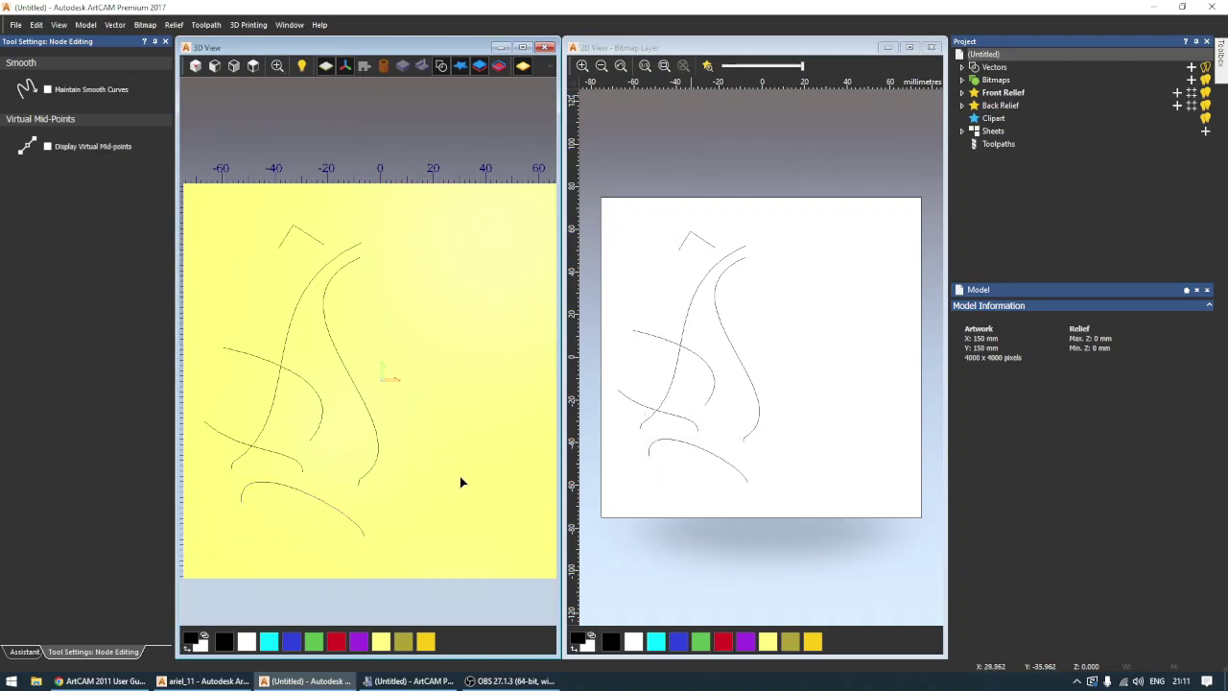
Step: Close node editing and start a Two Rail Sweep with the left S-curve as first drive rail and the right one as second
{"action": "left_click", "coordinate": [165, 41]}
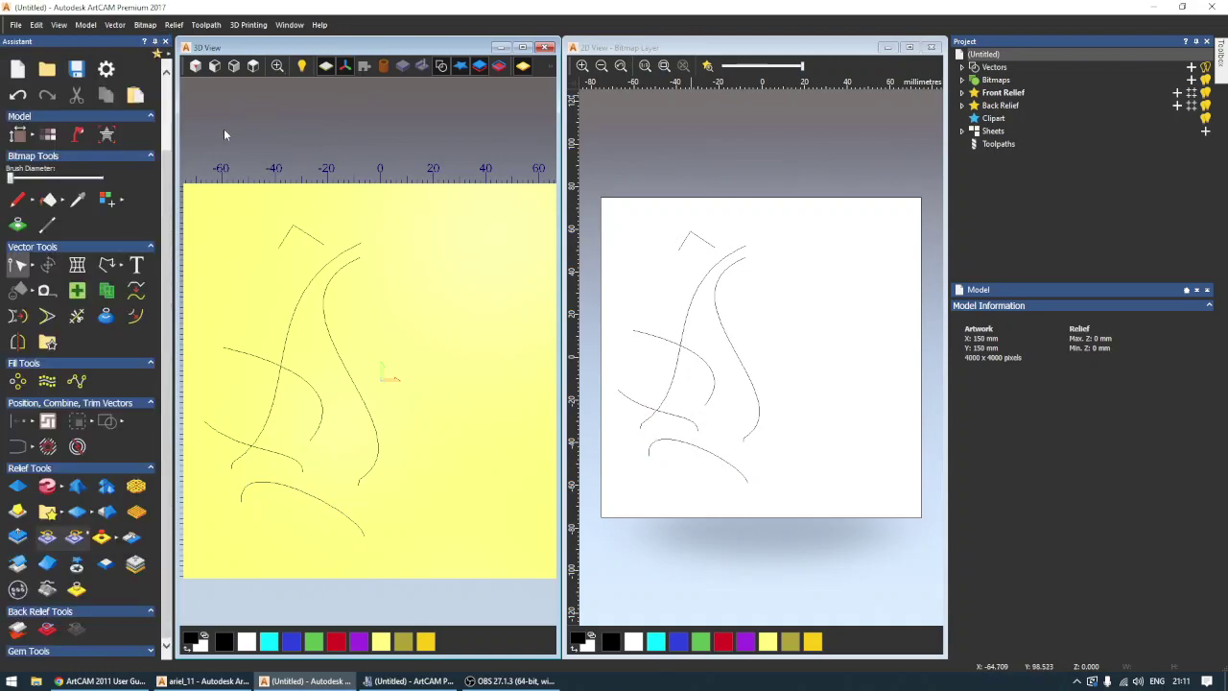
{"action": "left_click", "coordinate": [62, 488]}
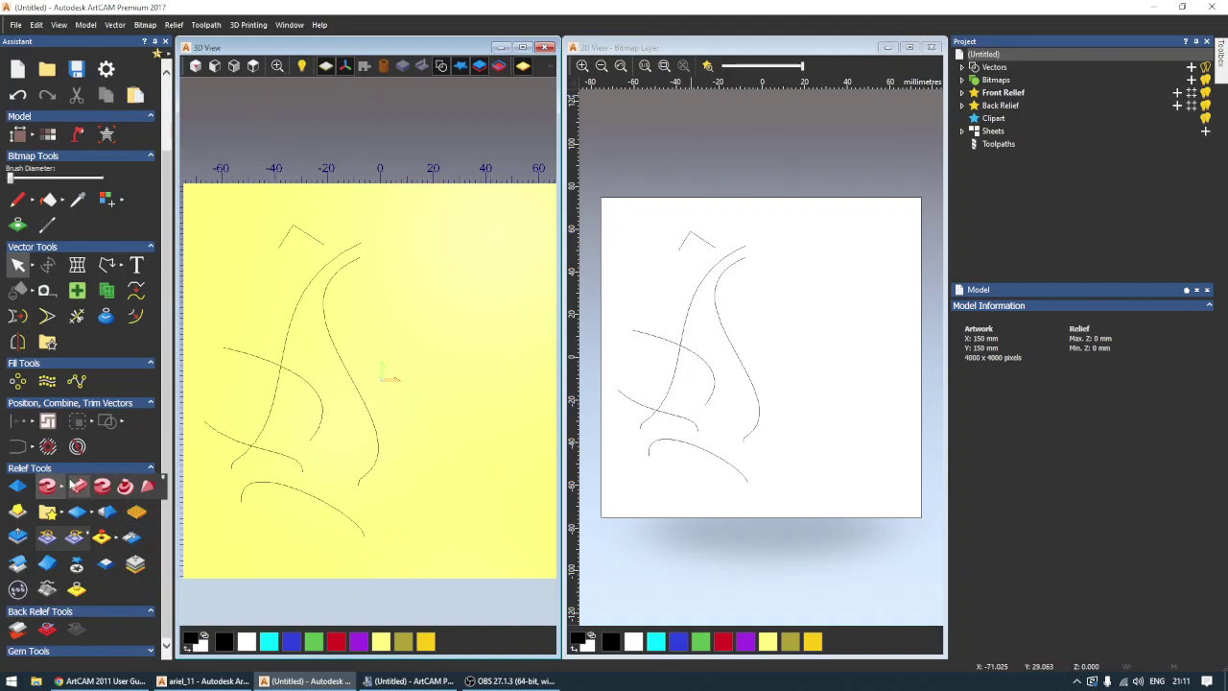
{"action": "left_click", "coordinate": [76, 486]}
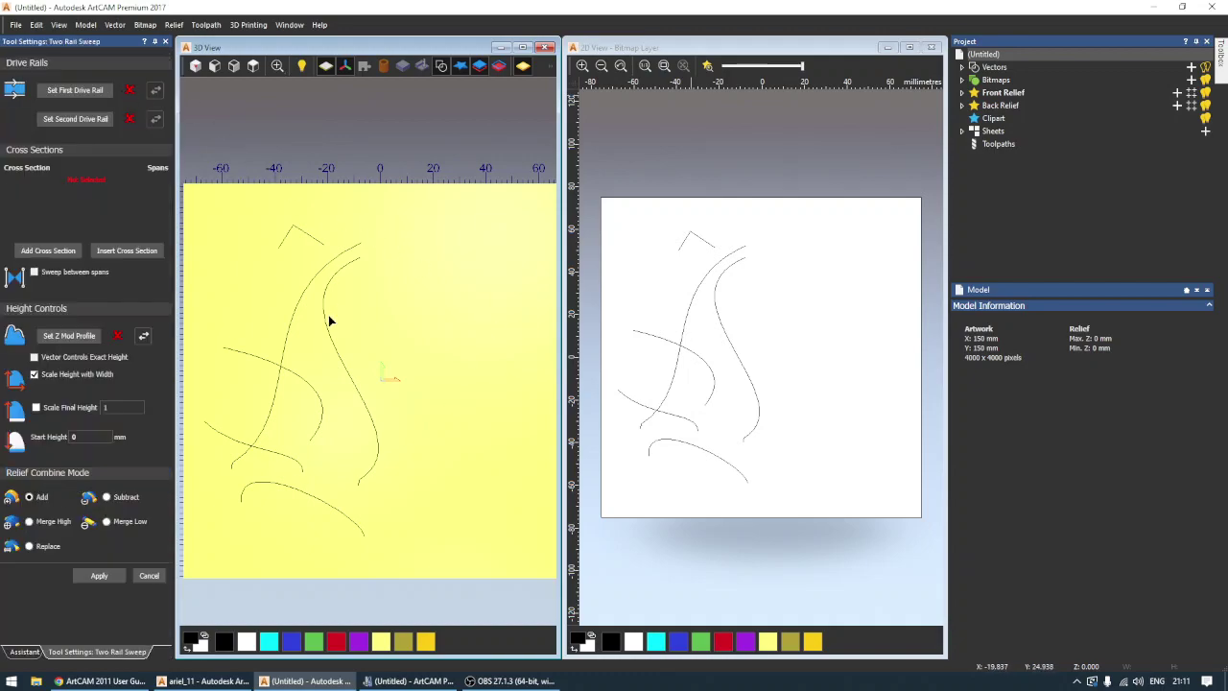
{"action": "left_click", "coordinate": [321, 277]}
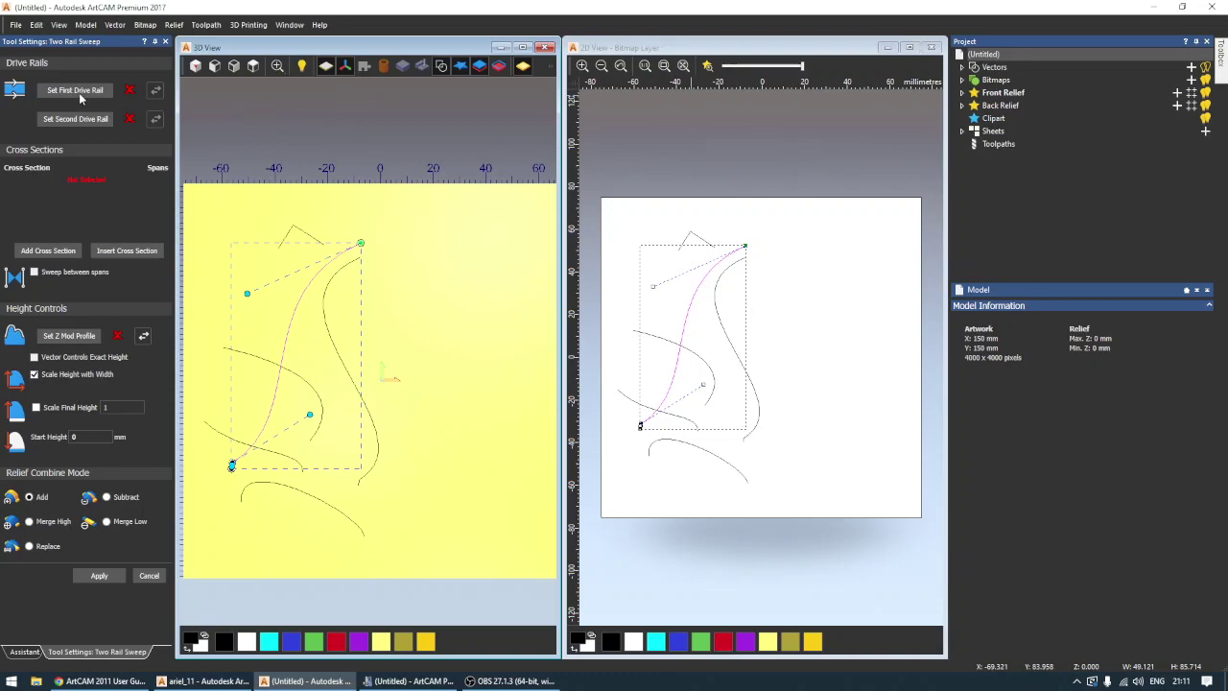
{"action": "left_click", "coordinate": [82, 93]}
{"action": "left_click", "coordinate": [326, 319]}
{"action": "left_click", "coordinate": [92, 120]}
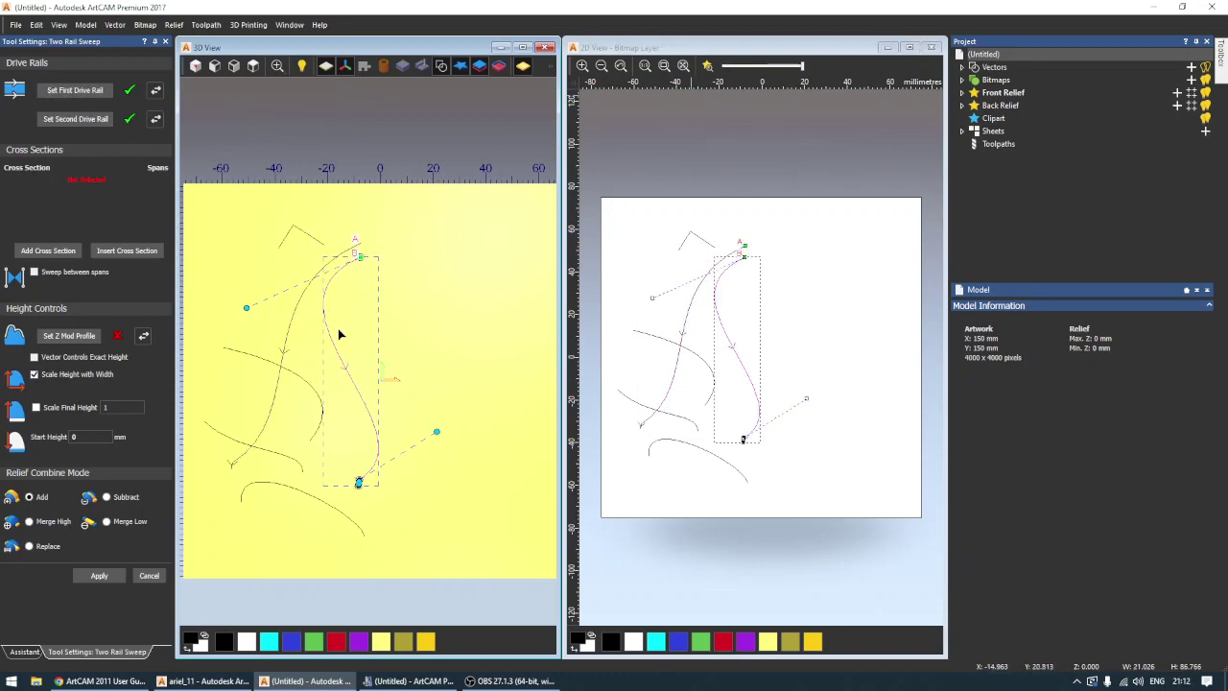
Step: Reverse the second drive rail's direction and switch it back
{"action": "left_click", "coordinate": [156, 119]}
{"action": "left_click", "coordinate": [154, 120]}
{"action": "key", "text": "Escape"}
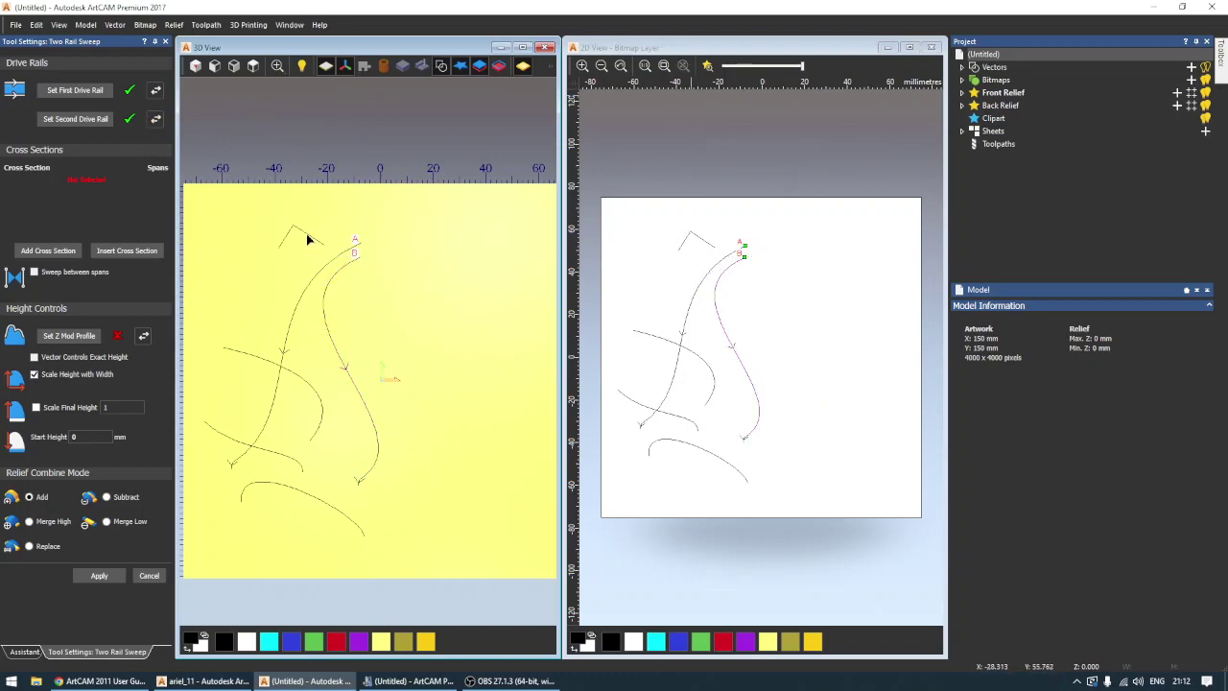
Step: Add the inverted V and the upper crossing curve as cross sections 1 and 2, and shorten the latter by its lower end node
{"action": "left_click", "coordinate": [307, 238]}
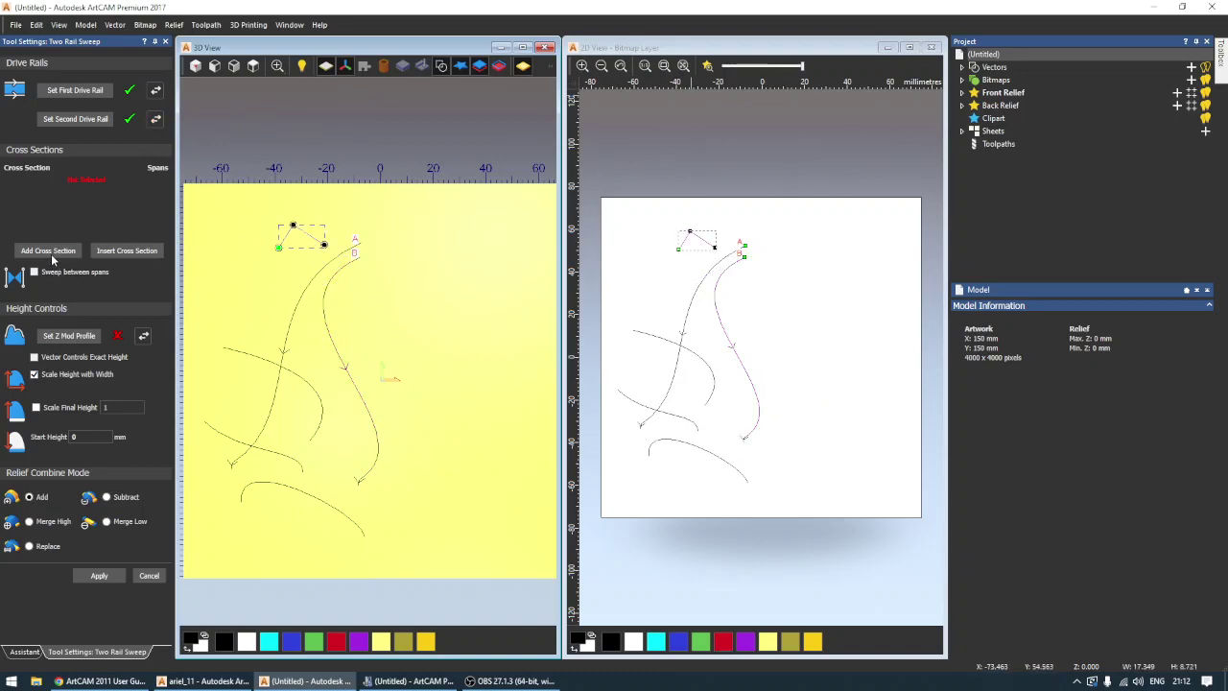
{"action": "left_click", "coordinate": [48, 250]}
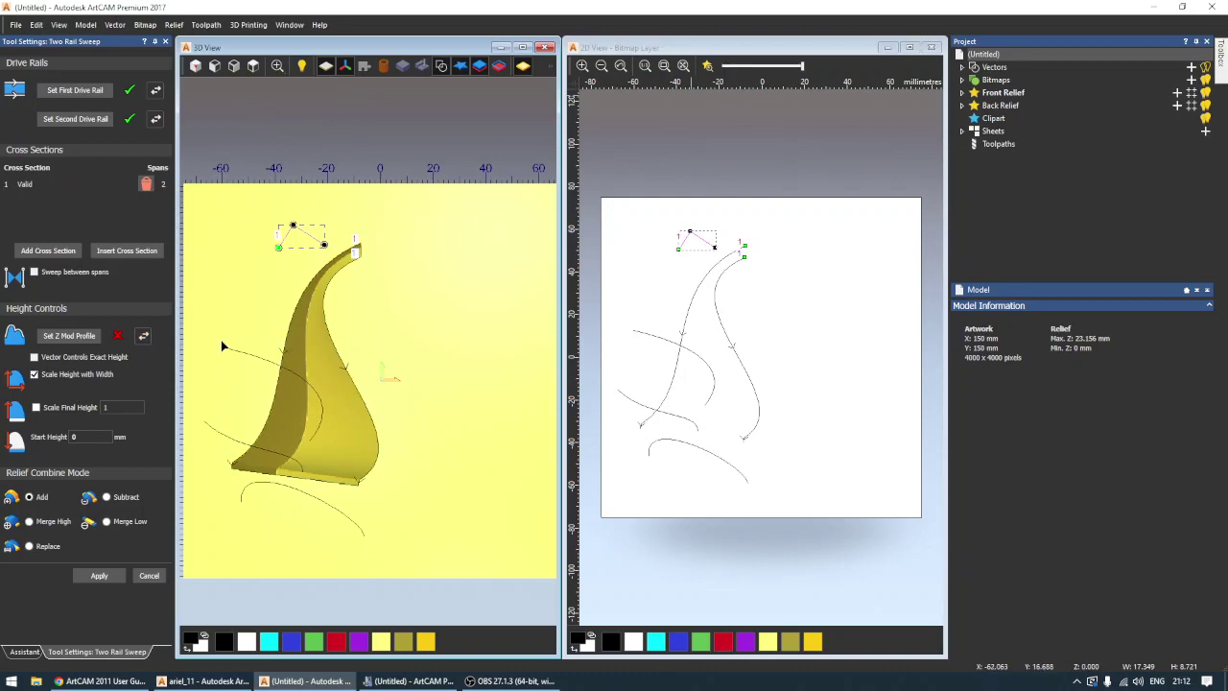
{"action": "left_click", "coordinate": [265, 362]}
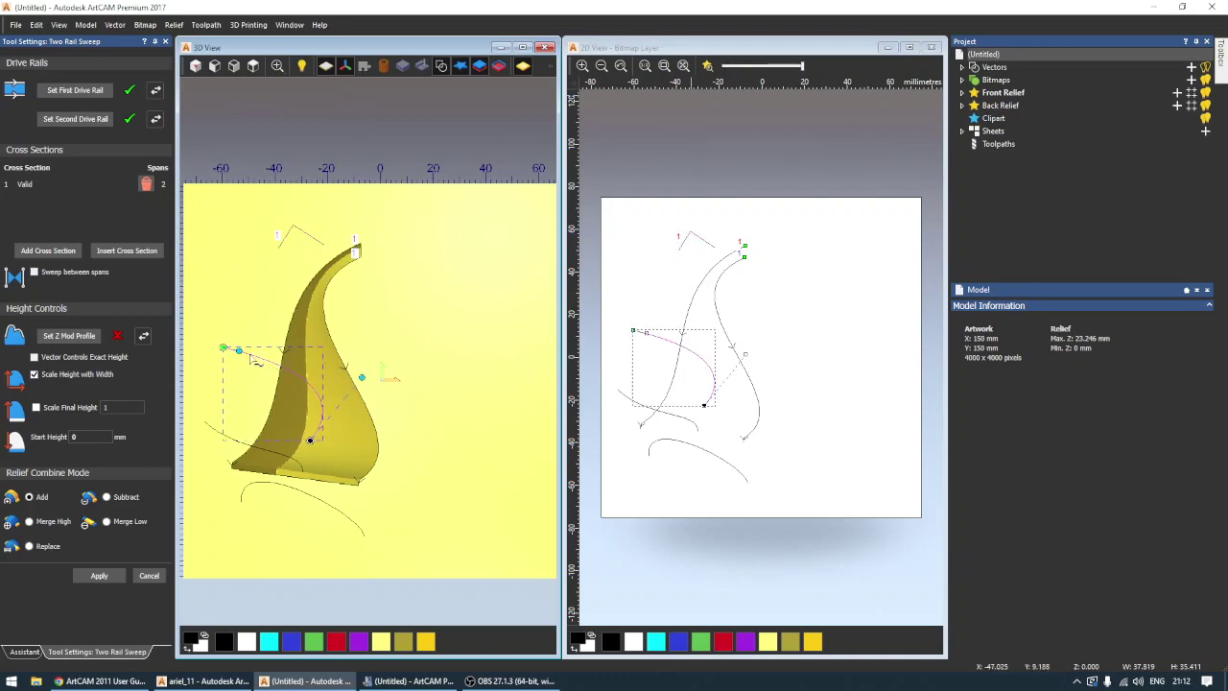
{"action": "left_click", "coordinate": [46, 251]}
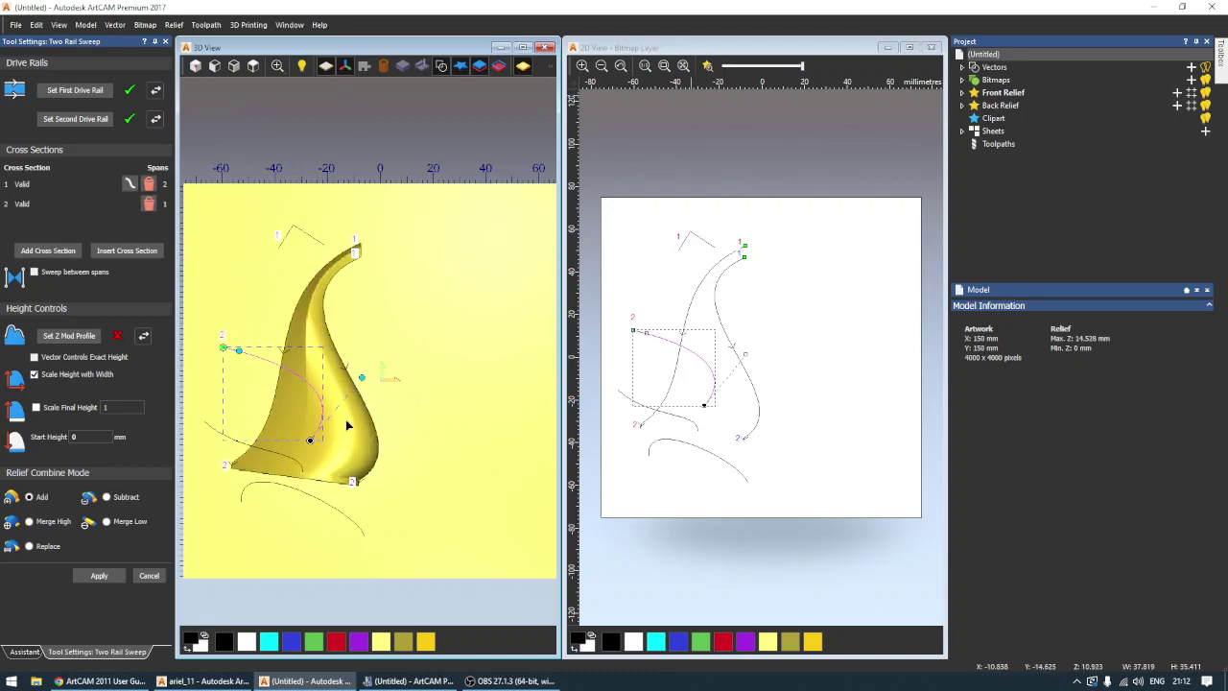
{"action": "left_click_drag", "start_coordinate": [310, 440], "coordinate": [289, 411]}
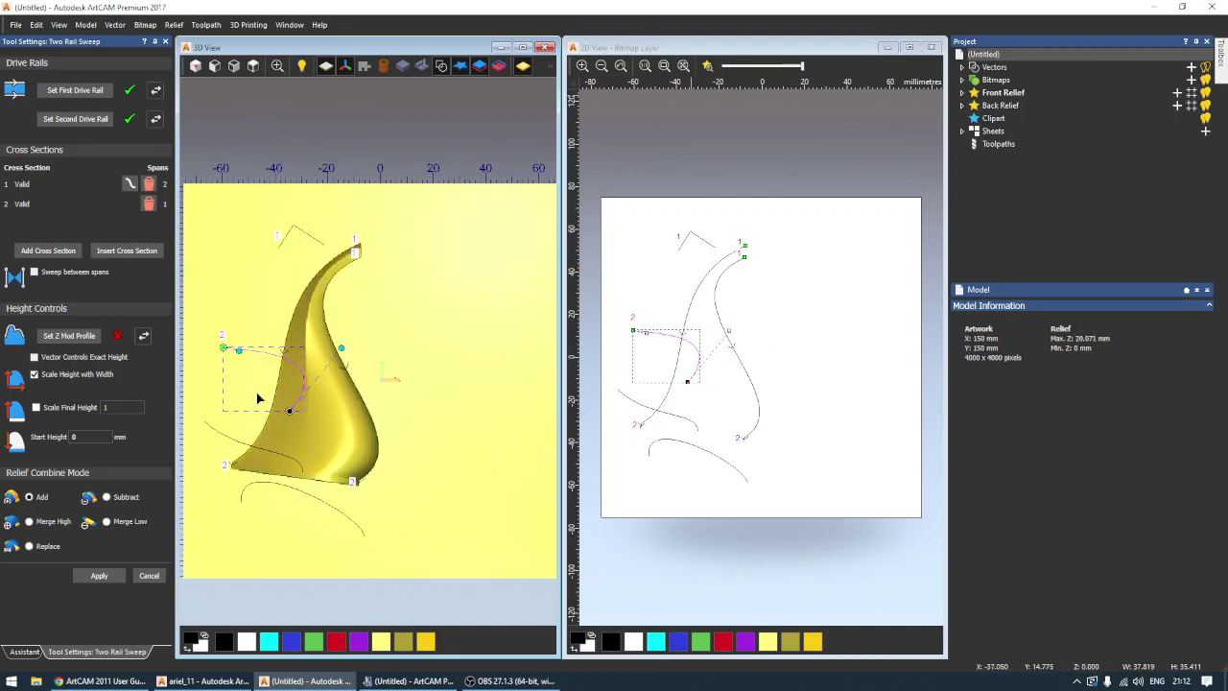
Step: Add the lower crossing curve and the wide arch as cross sections 3 and 4
{"action": "left_click", "coordinate": [272, 460]}
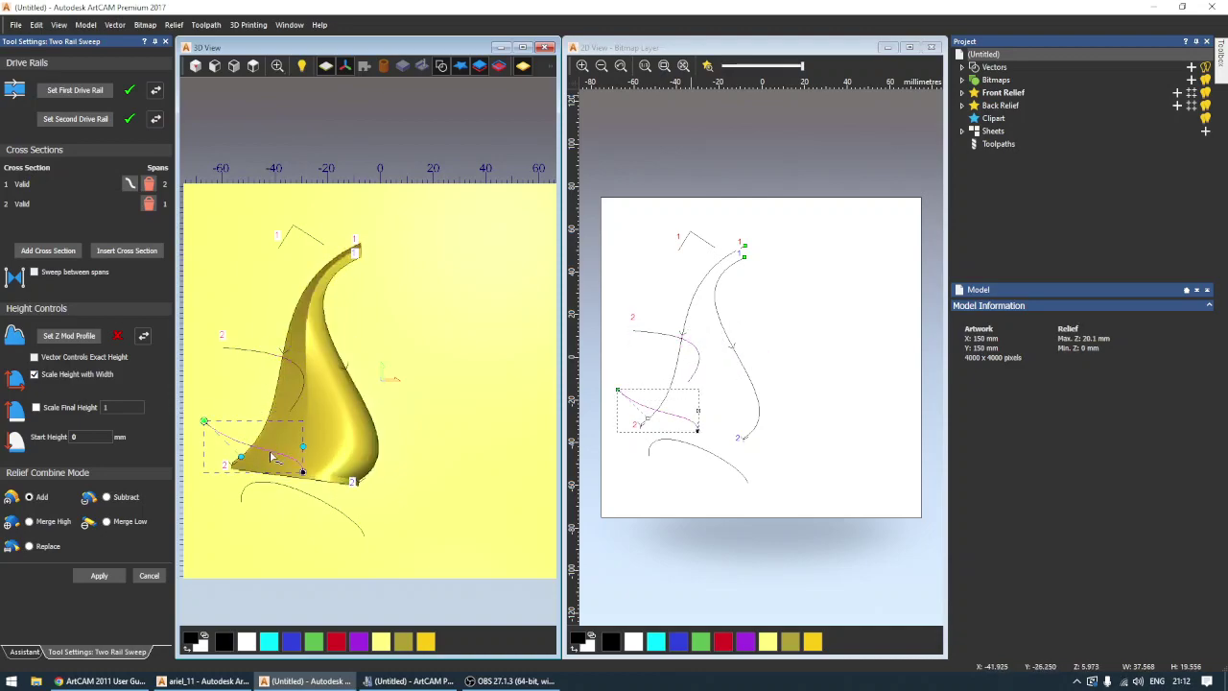
{"action": "left_click", "coordinate": [50, 252]}
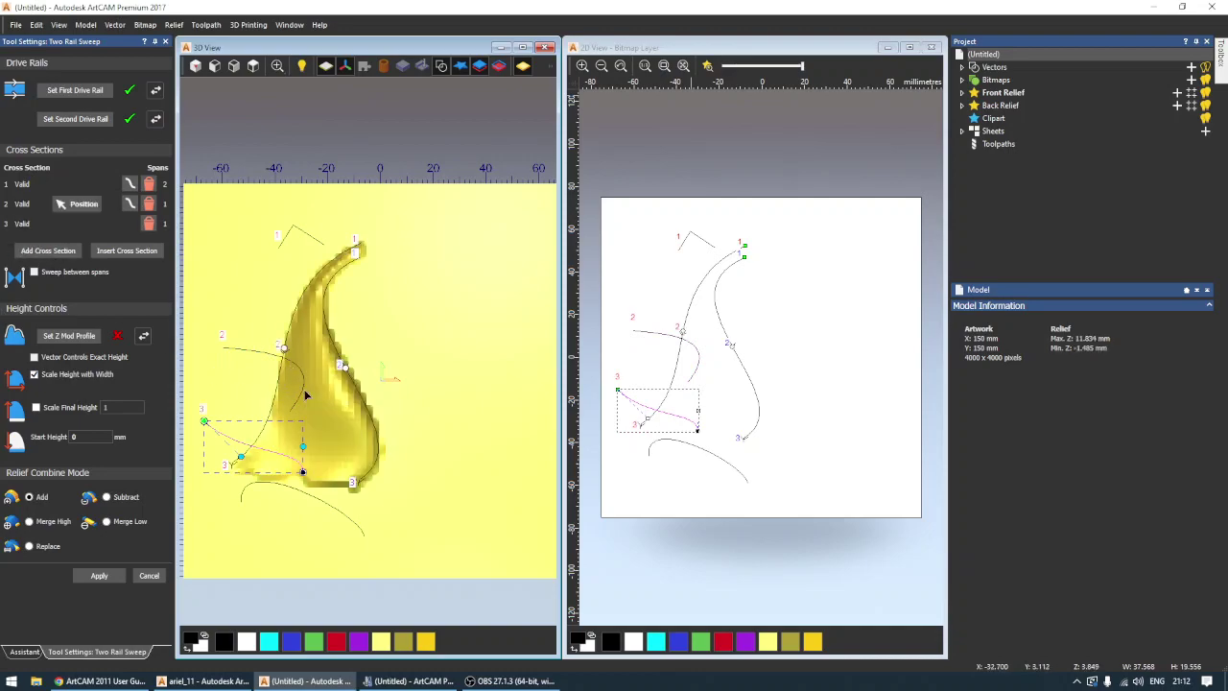
{"action": "left_click", "coordinate": [295, 492]}
{"action": "left_click", "coordinate": [41, 253]}
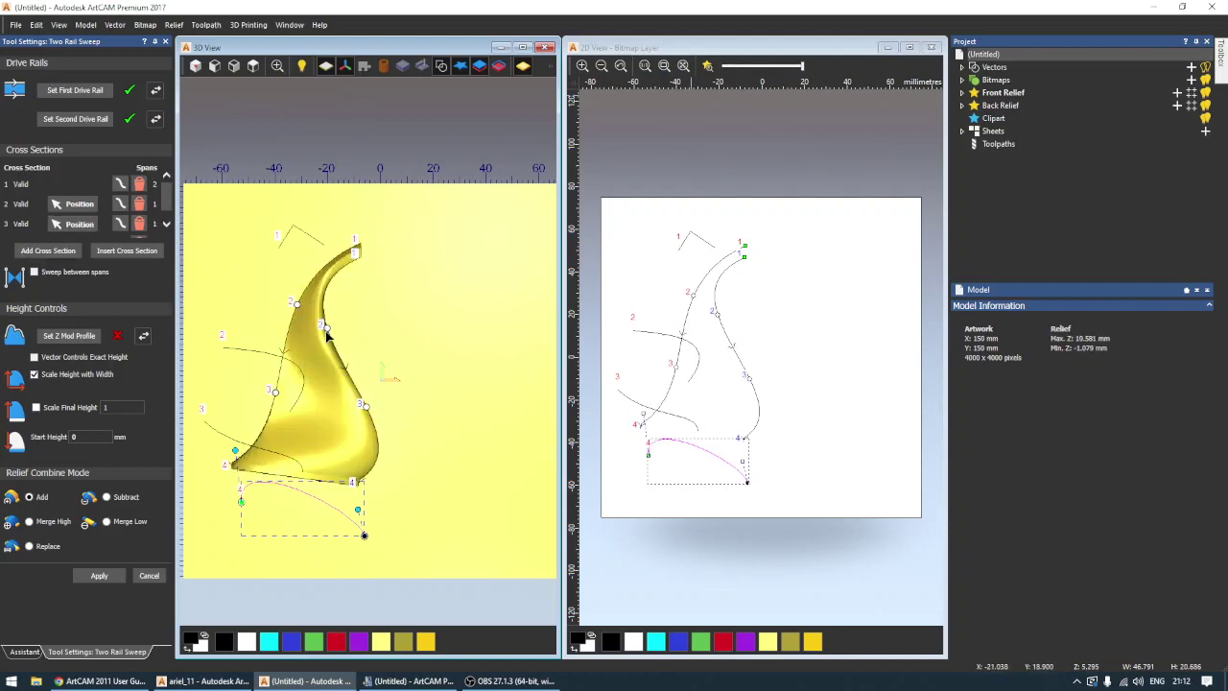
Step: Slide cross section 2 up the second rail, nudge cross section 3 down the first rail, and bulge the fourth profile into a fuller arch
{"action": "left_click_drag", "start_coordinate": [327, 328], "coordinate": [317, 305]}
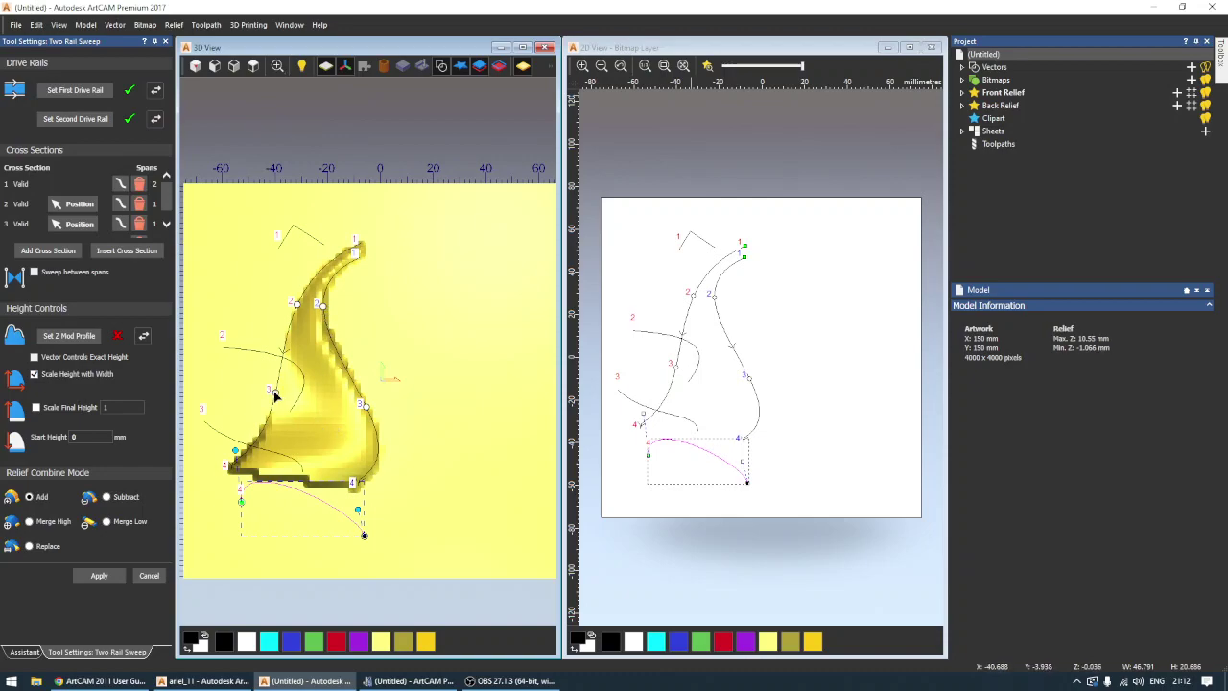
{"action": "left_click_drag", "start_coordinate": [275, 396], "coordinate": [283, 408]}
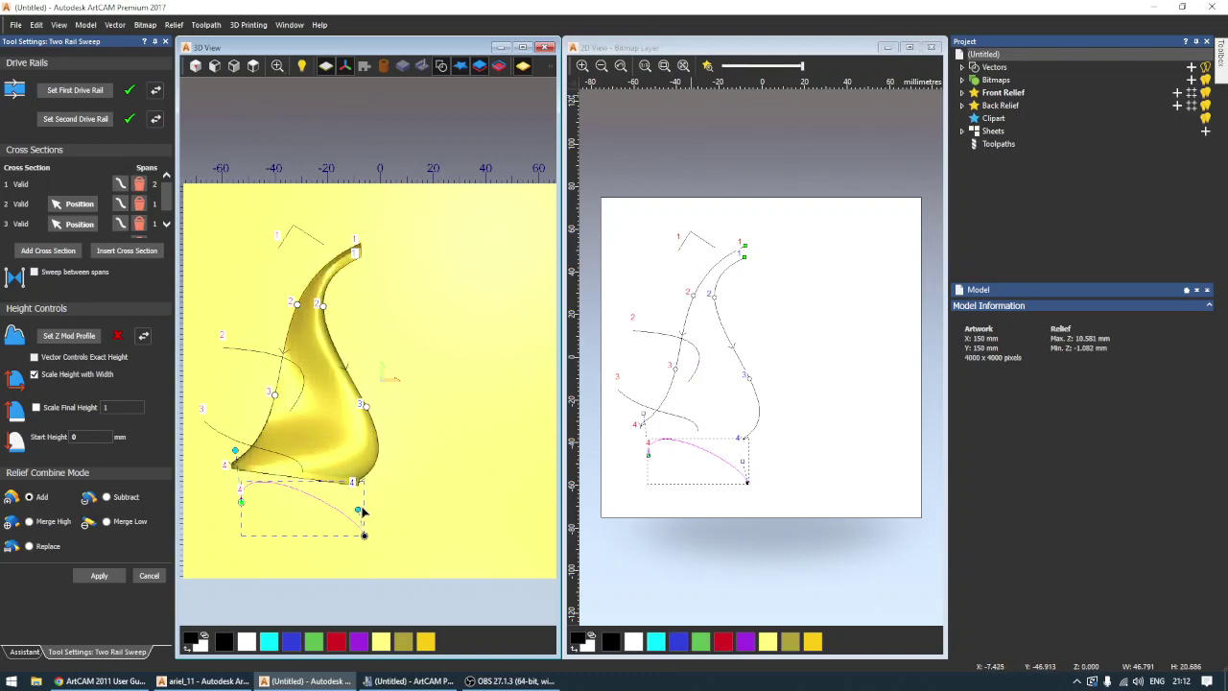
{"action": "left_click_drag", "start_coordinate": [358, 509], "coordinate": [386, 471]}
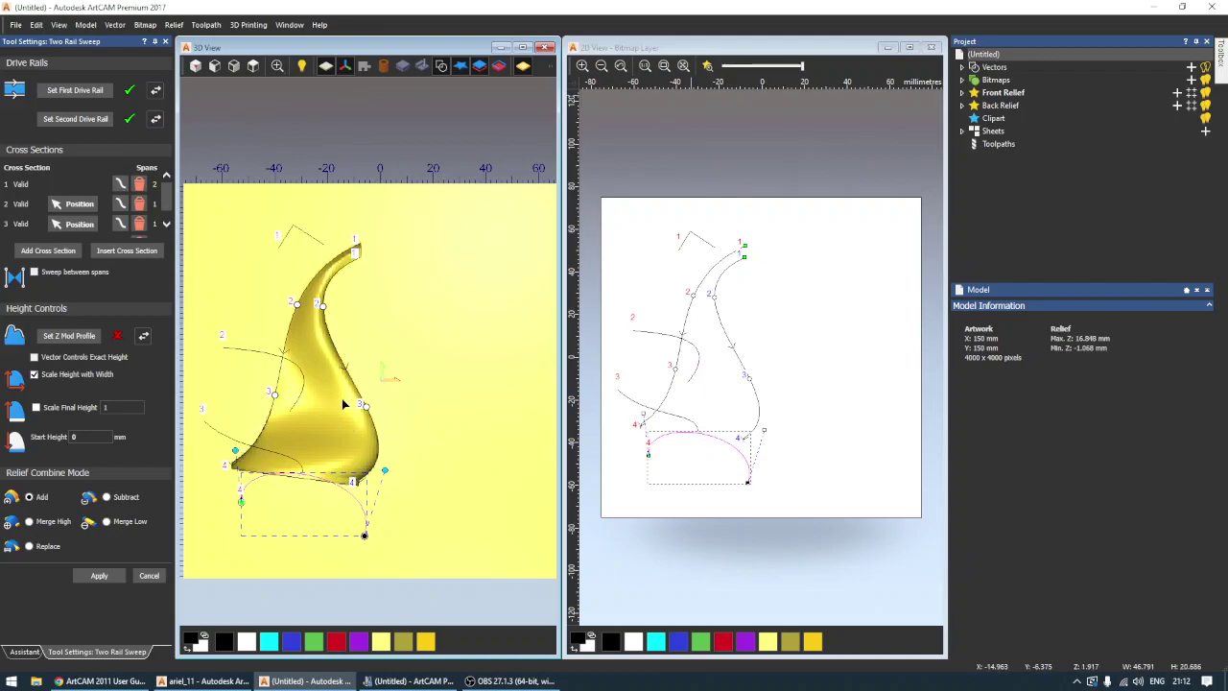
Step: Slide cross section 3's position further down the first drive rail and check the swept shape from an angle
{"action": "left_click_drag", "start_coordinate": [341, 398], "coordinate": [346, 405]}
{"action": "left_click_drag", "start_coordinate": [320, 452], "coordinate": [401, 446]}
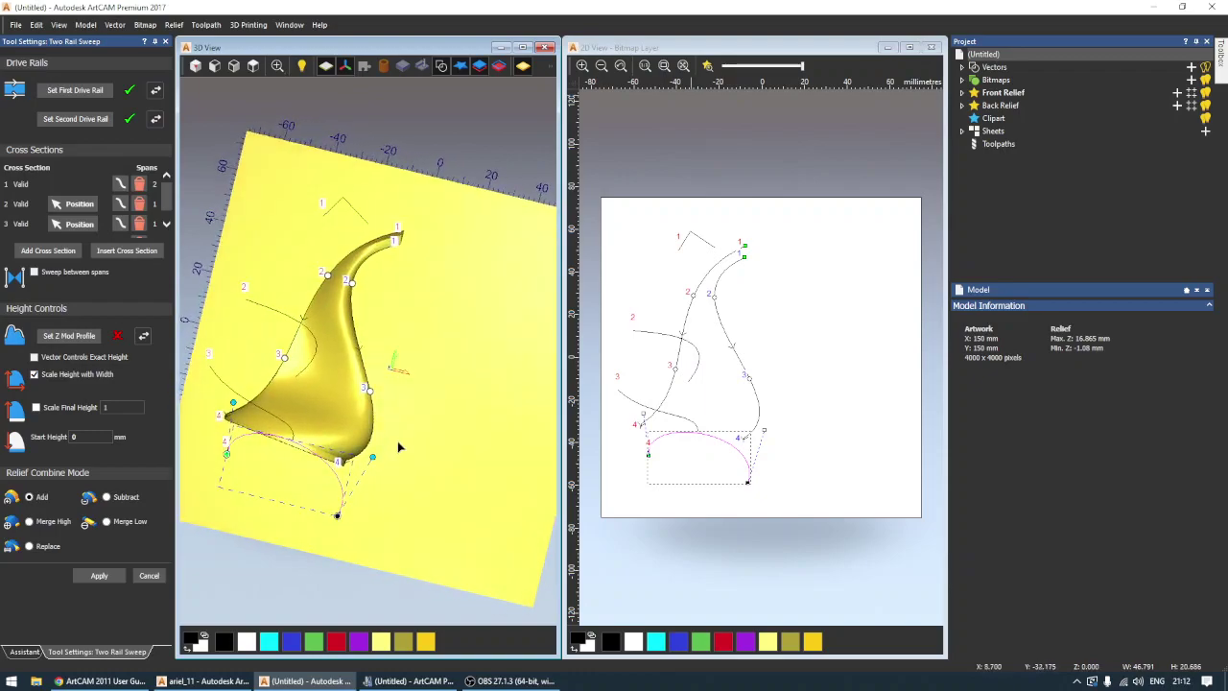
{"action": "left_click_drag", "start_coordinate": [284, 359], "coordinate": [276, 378]}
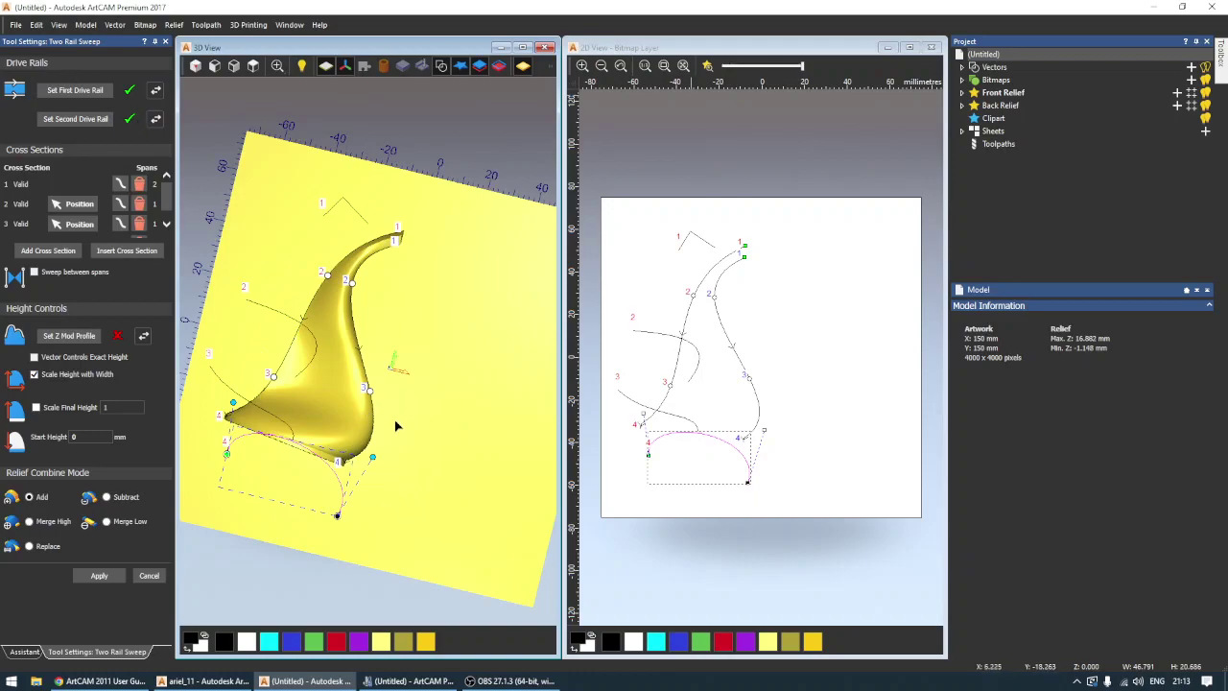
{"action": "scroll", "coordinate": [404, 462], "scroll_direction": "down", "scroll_amount": 3}
{"action": "left_click_drag", "start_coordinate": [404, 462], "coordinate": [364, 426]}
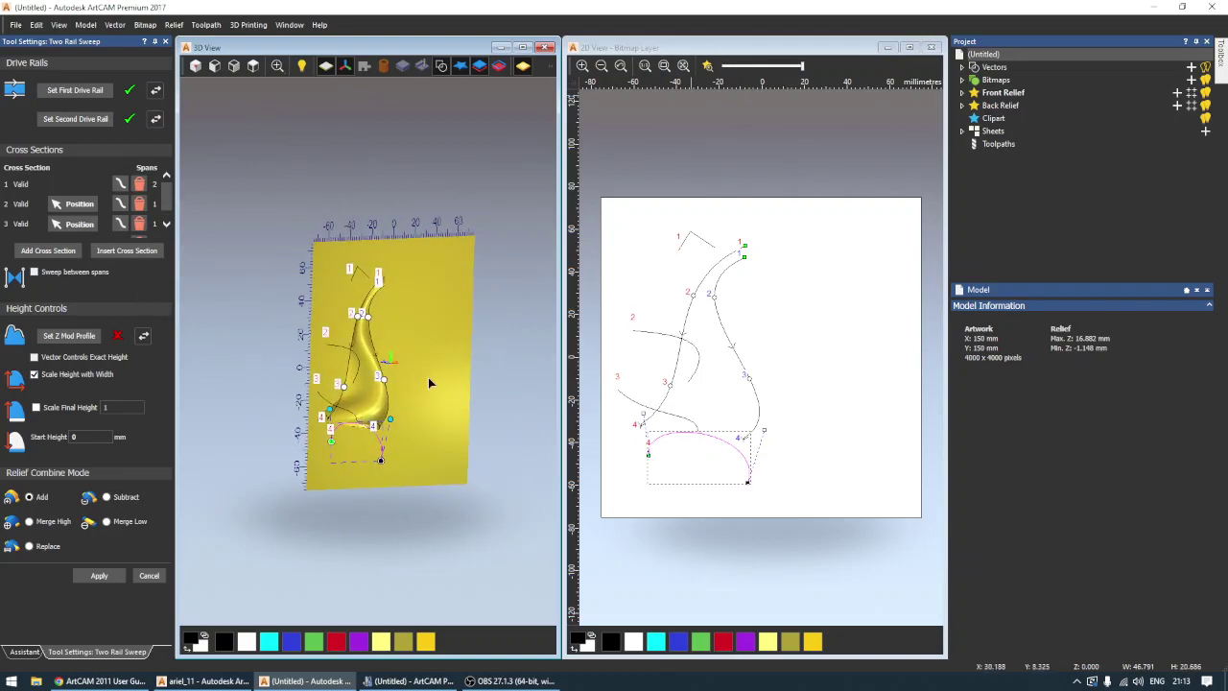
{"action": "left_click", "coordinate": [252, 65]}
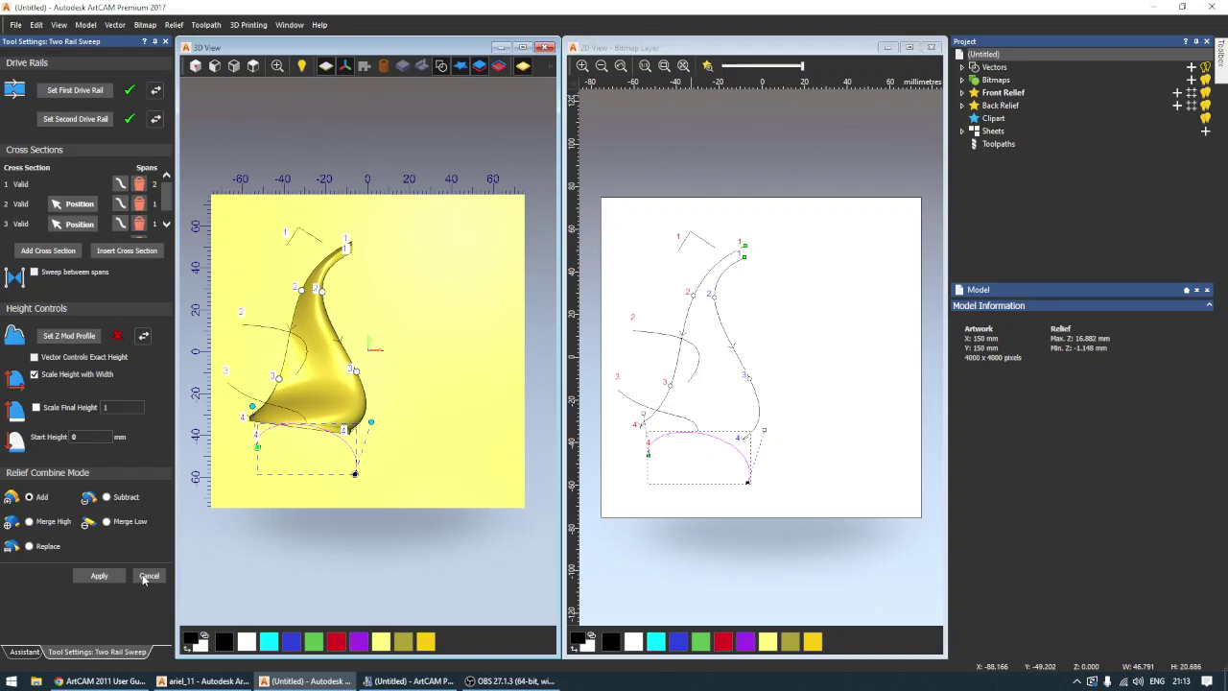
Step: Apply the two-rail sweep to the relief in Add mode, close the tool, and check the shape with 3D vectors hidden
{"action": "left_click", "coordinate": [99, 576]}
{"action": "left_click", "coordinate": [149, 576]}
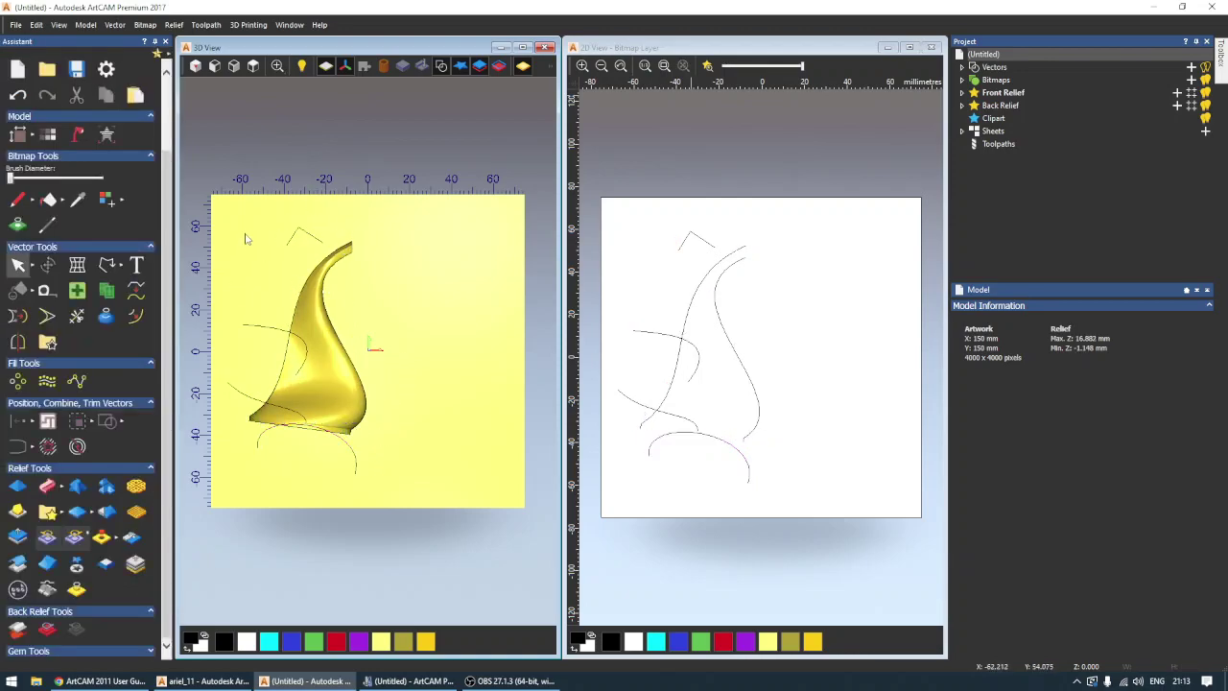
{"action": "left_click", "coordinate": [441, 66]}
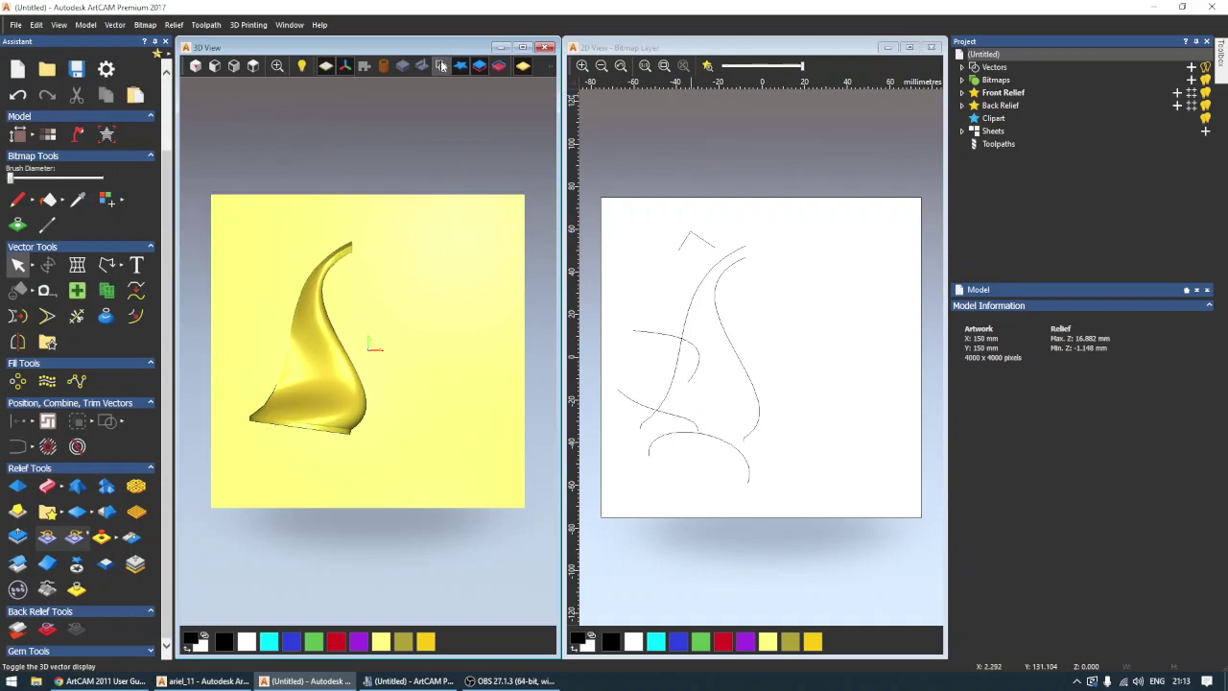
{"action": "left_click", "coordinate": [441, 65]}
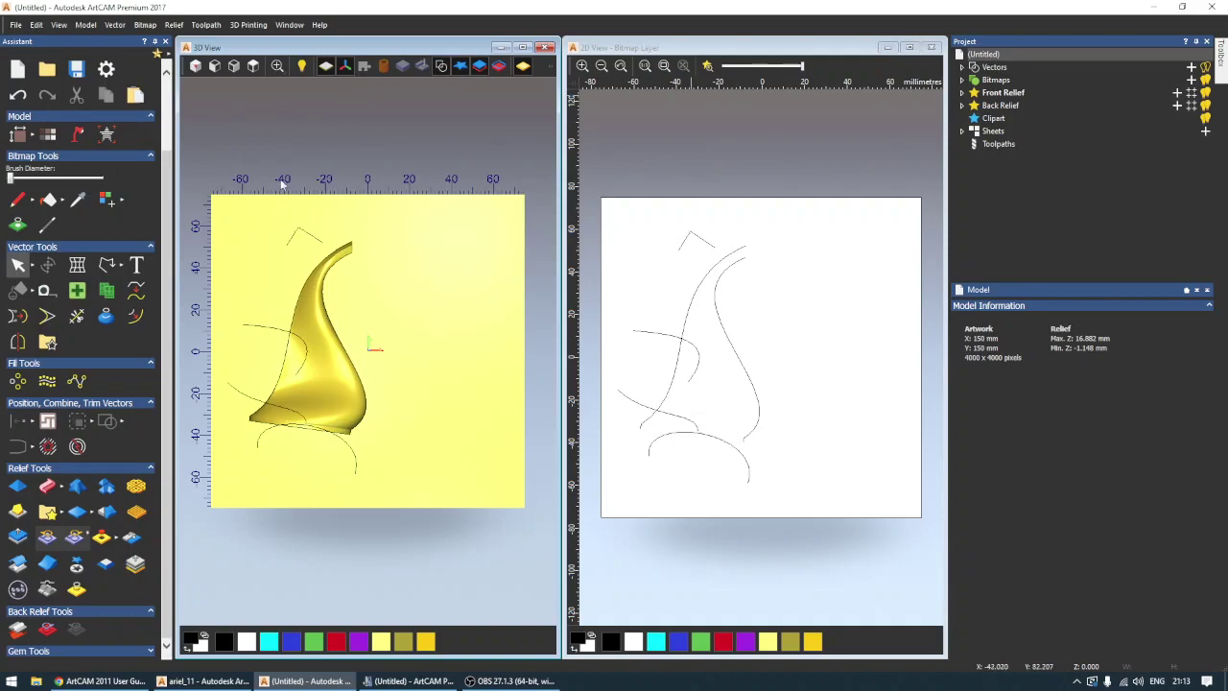
Step: Reset the relief and delete both drive rails and the three curved cross sections, keeping only the inverted V
{"action": "left_click", "coordinate": [172, 26]}
{"action": "left_click", "coordinate": [217, 176]}
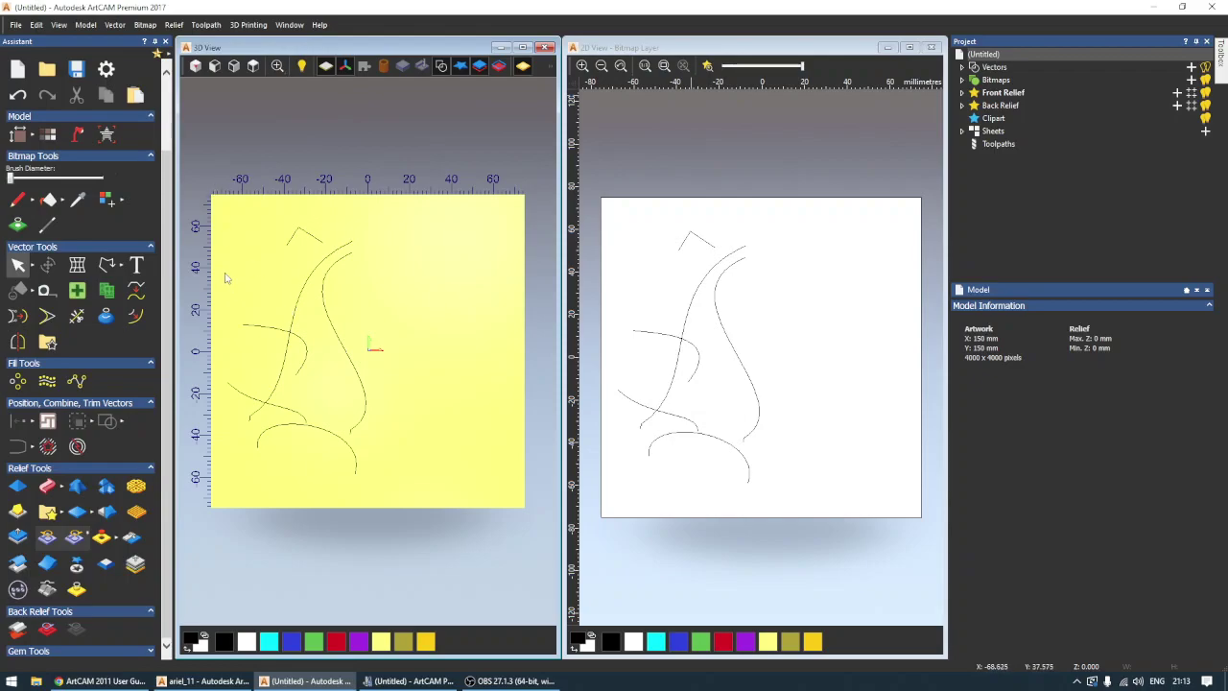
{"action": "left_click_drag", "start_coordinate": [217, 267], "coordinate": [443, 494]}
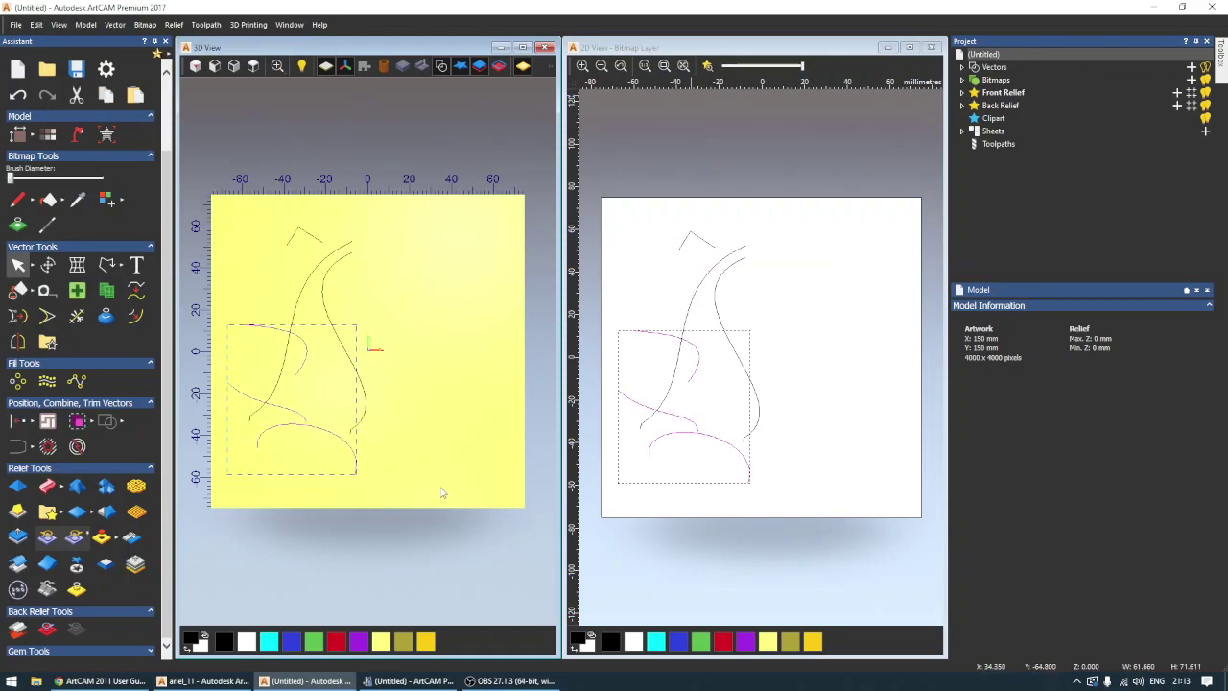
{"action": "key", "text": "Delete"}
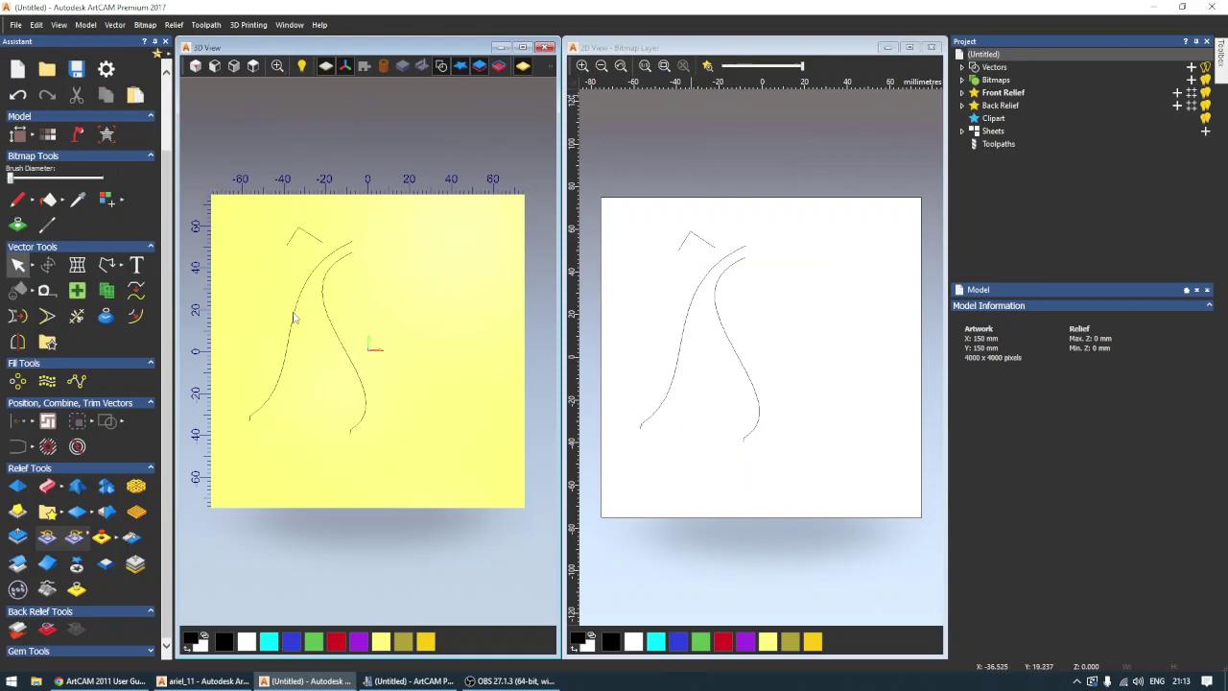
{"action": "left_click", "coordinate": [294, 315]}
{"action": "key", "text": "Delete"}
{"action": "left_click", "coordinate": [336, 332]}
{"action": "key", "text": "Delete"}
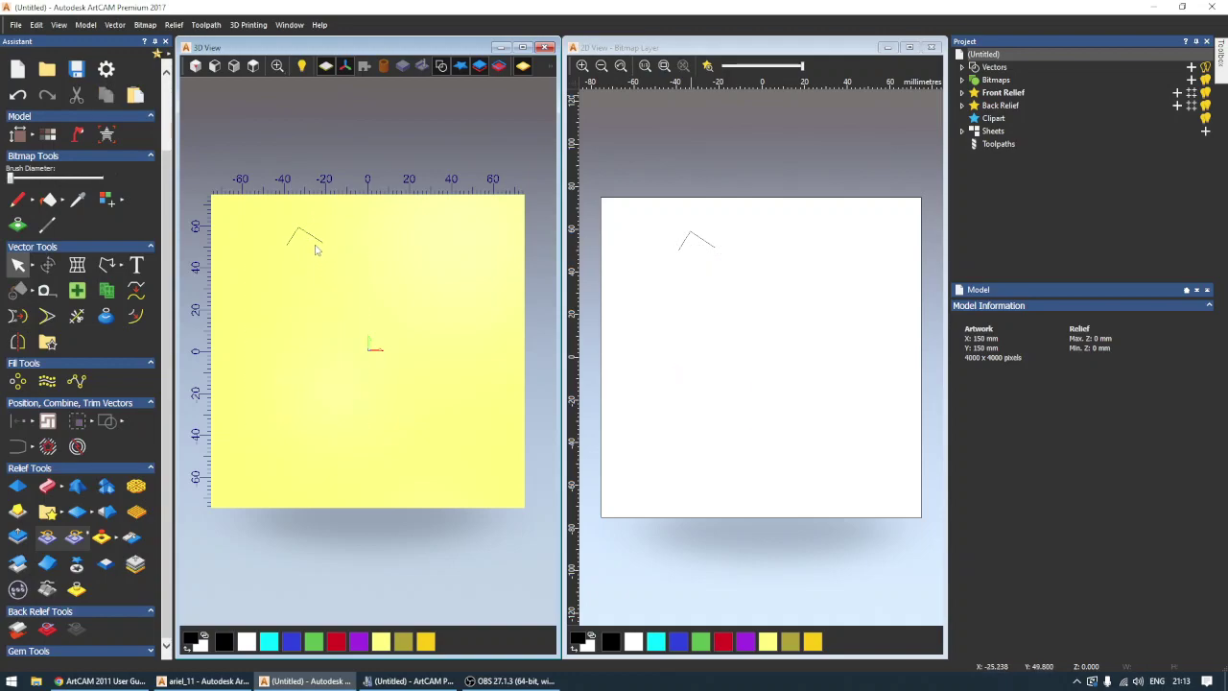
Step: Move the inverted V near the centre and extend it into a four-node profile about 96 by 25 mm with a flat tail
{"action": "left_click", "coordinate": [318, 242]}
{"action": "left_click_drag", "start_coordinate": [323, 242], "coordinate": [368, 323]}
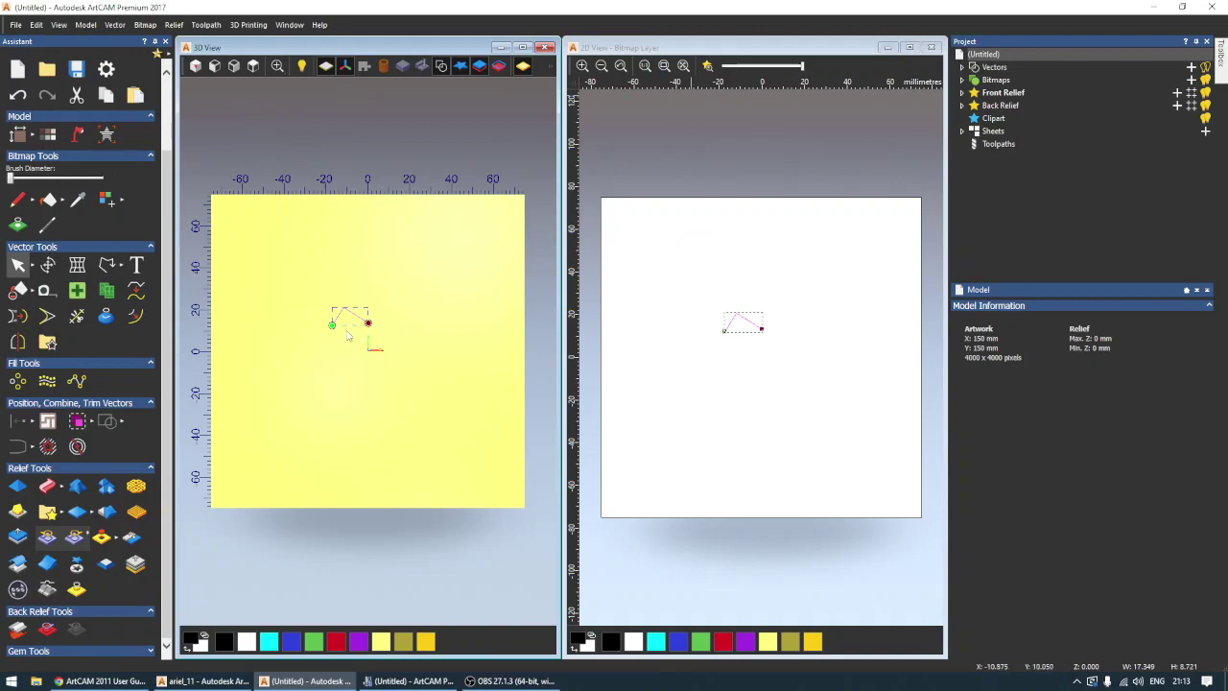
{"action": "double_click", "coordinate": [333, 326]}
{"action": "left_click_drag", "start_coordinate": [331, 326], "coordinate": [276, 359]}
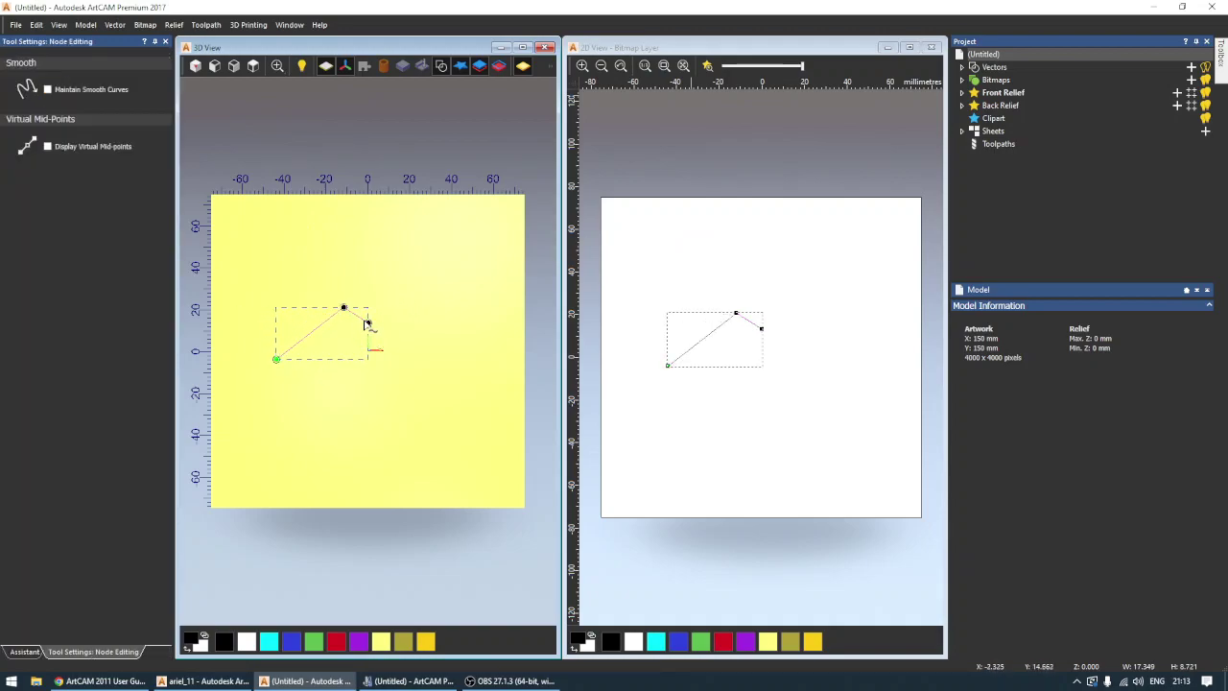
{"action": "left_click_drag", "start_coordinate": [368, 323], "coordinate": [402, 337]}
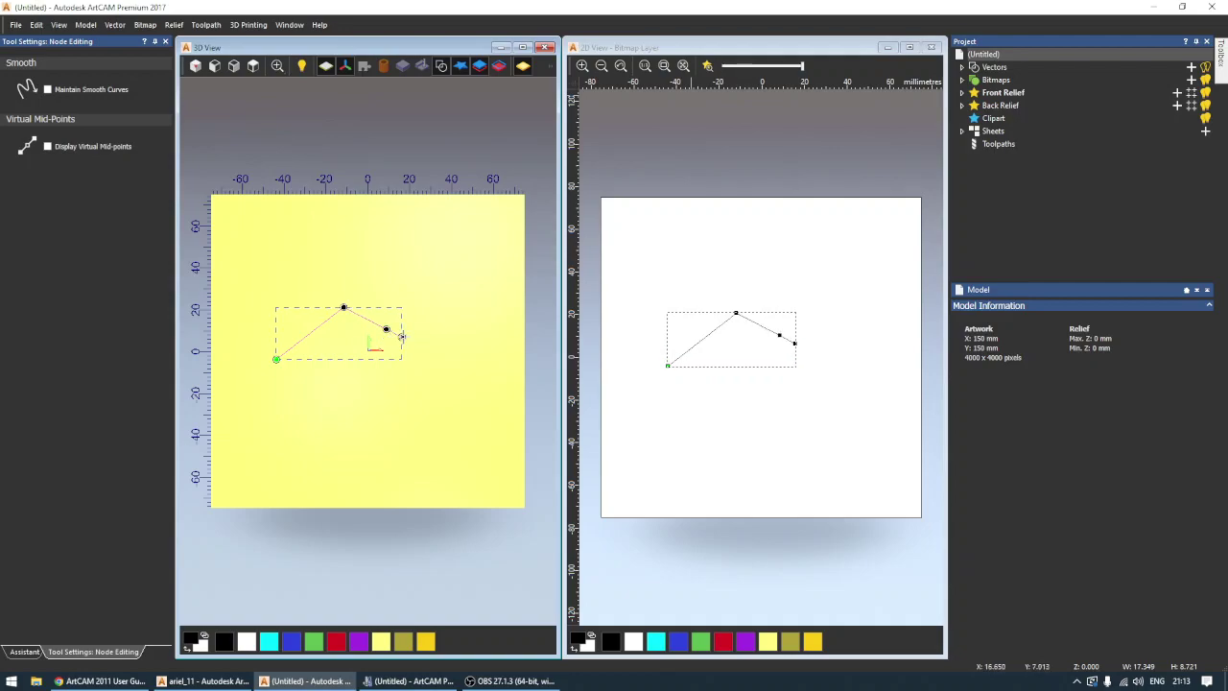
{"action": "left_click_drag", "start_coordinate": [401, 337], "coordinate": [478, 331]}
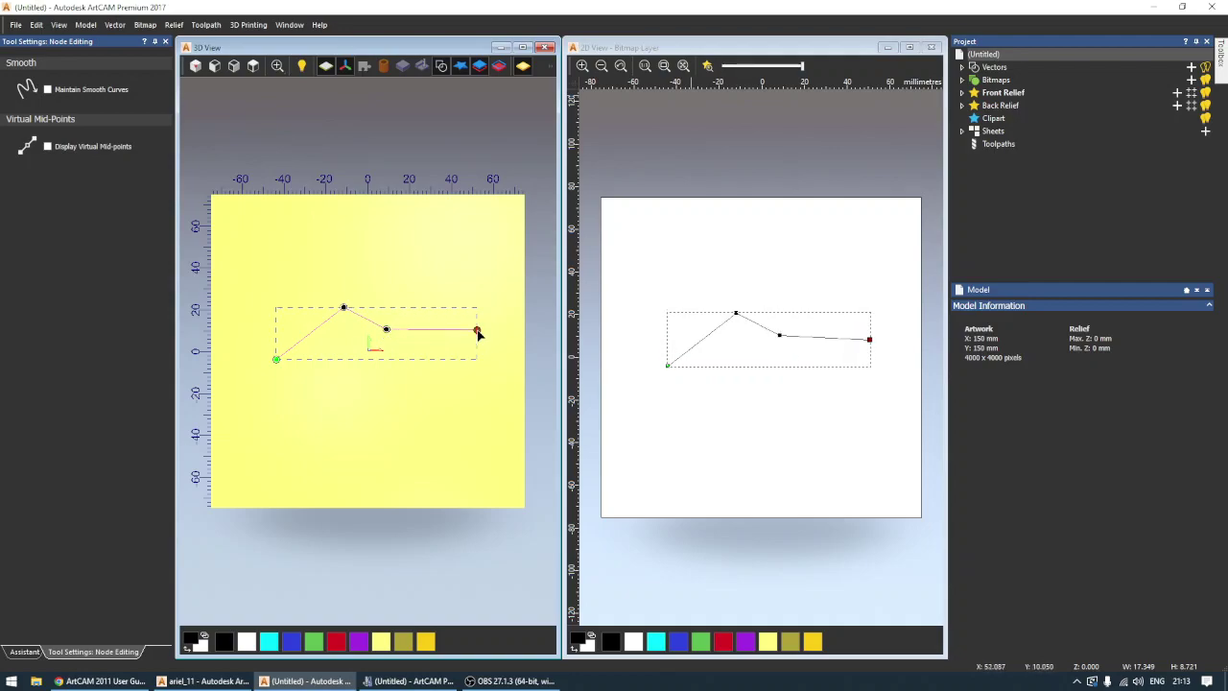
{"action": "left_click", "coordinate": [423, 357]}
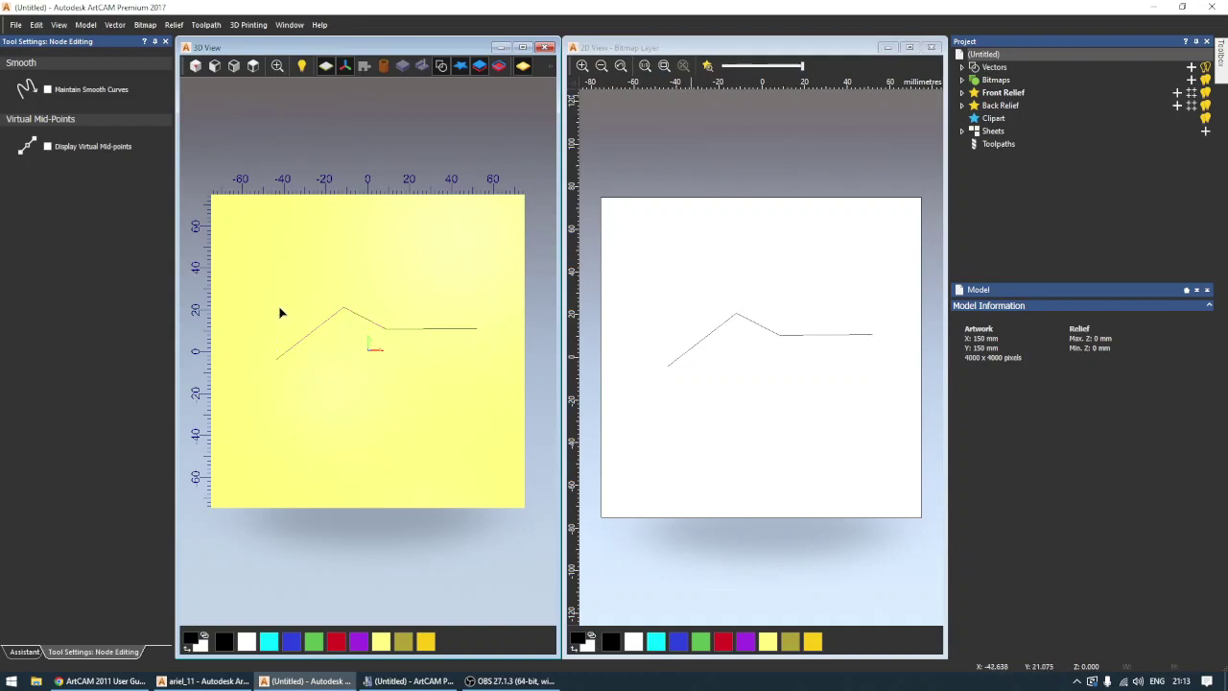
{"action": "left_click", "coordinate": [380, 327]}
{"action": "right_click", "coordinate": [366, 325]}
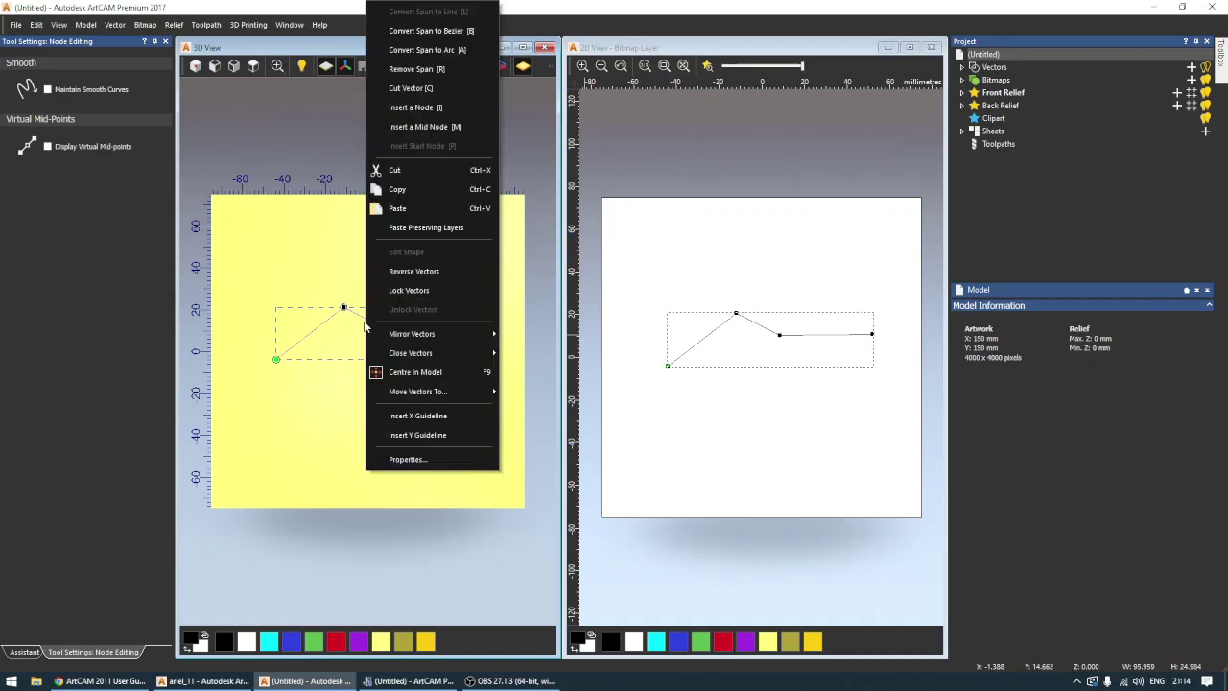
{"action": "left_click", "coordinate": [376, 269]}
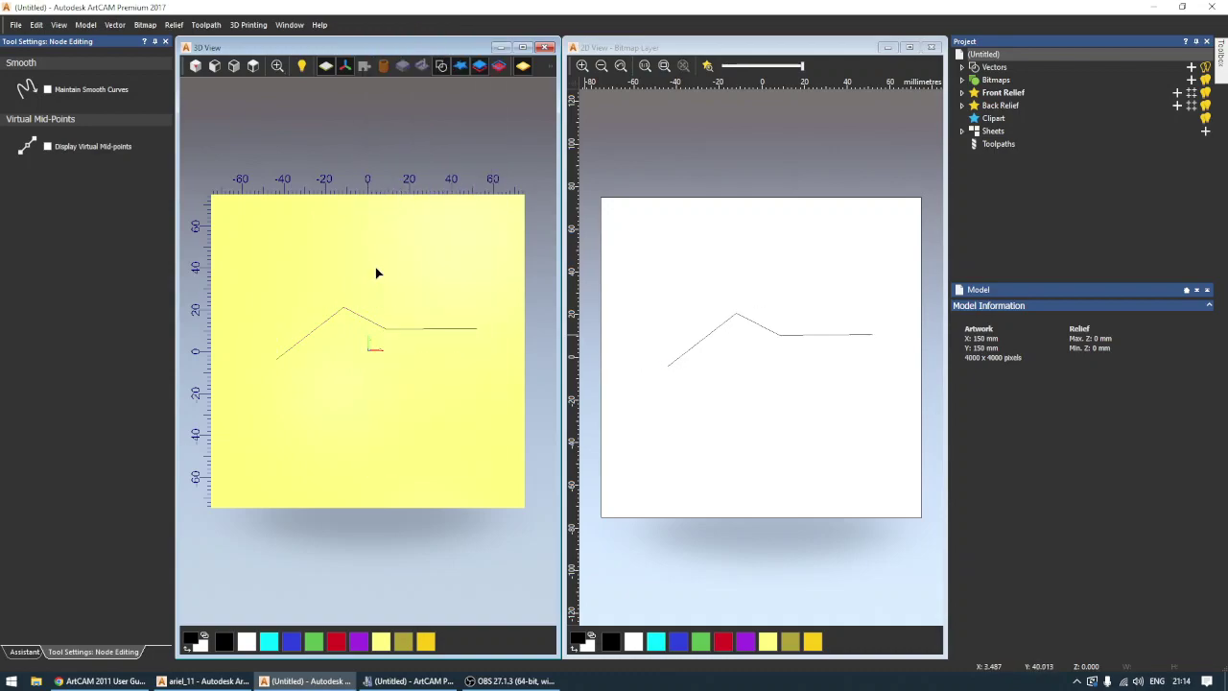
{"action": "right_click", "coordinate": [375, 267]}
{"action": "left_click", "coordinate": [410, 279]}
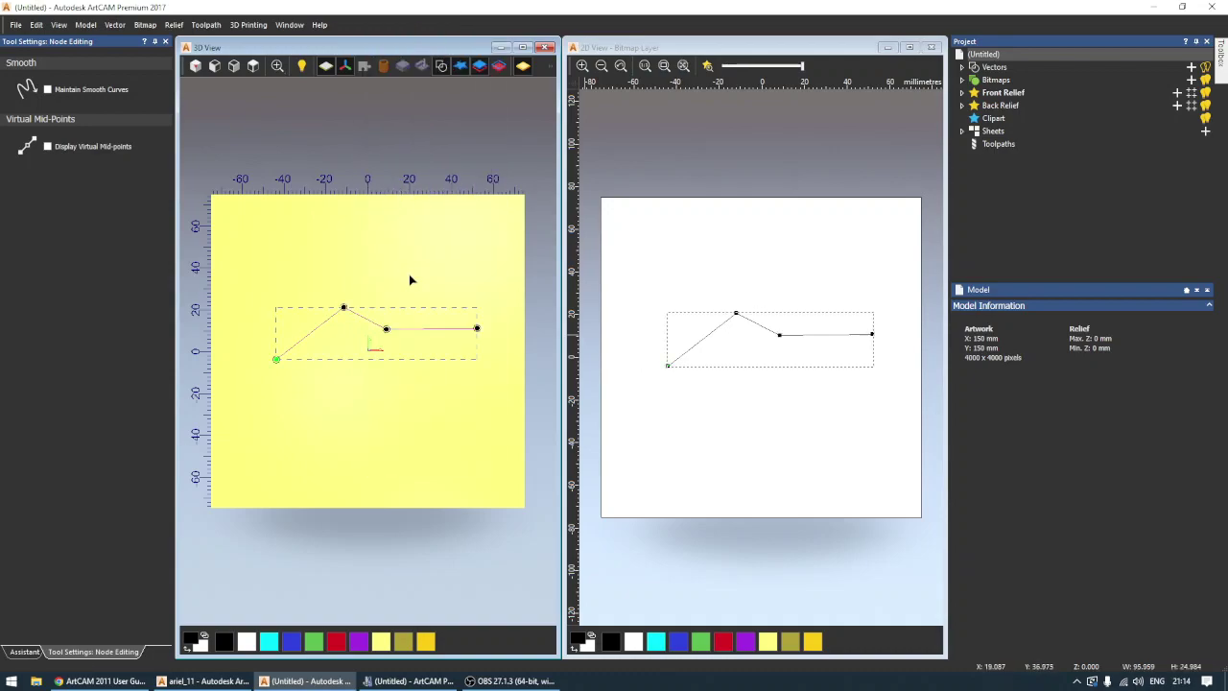
Step: Make a rotated copy of the profile, shrink it to about 60 by 24 mm, and place it upright below the original
{"action": "left_click", "coordinate": [423, 340]}
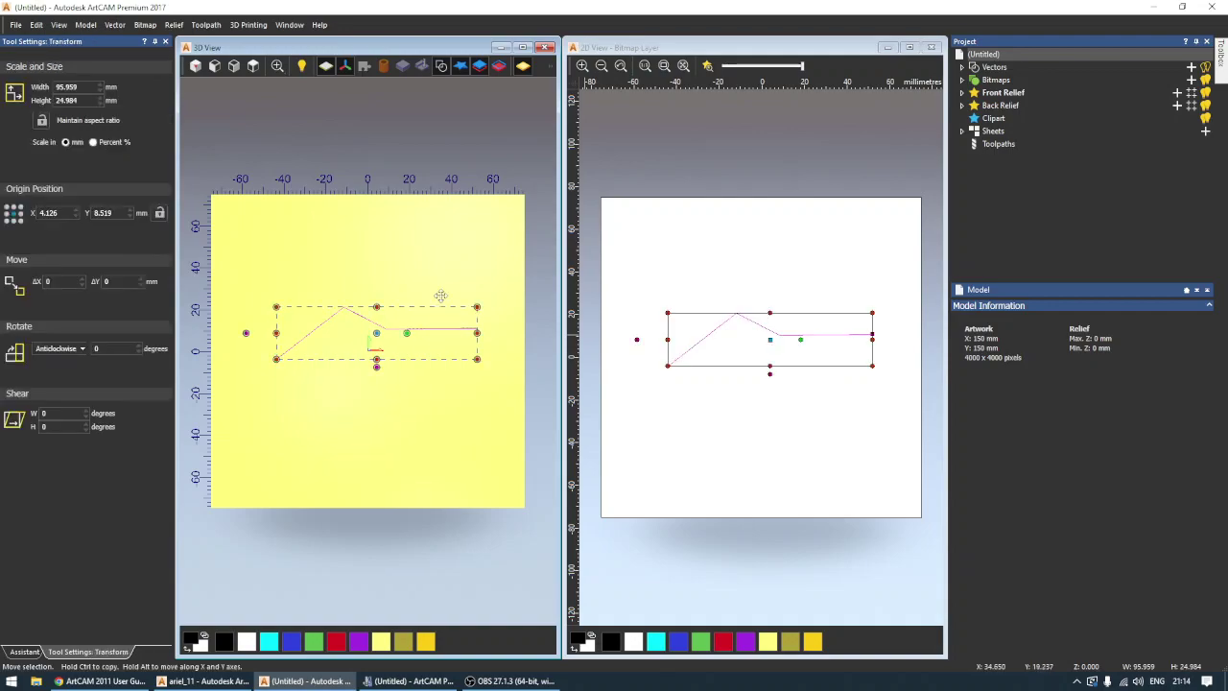
{"action": "left_click_drag", "start_coordinate": [439, 331], "coordinate": [350, 318]}
{"action": "left_click", "coordinate": [379, 255]}
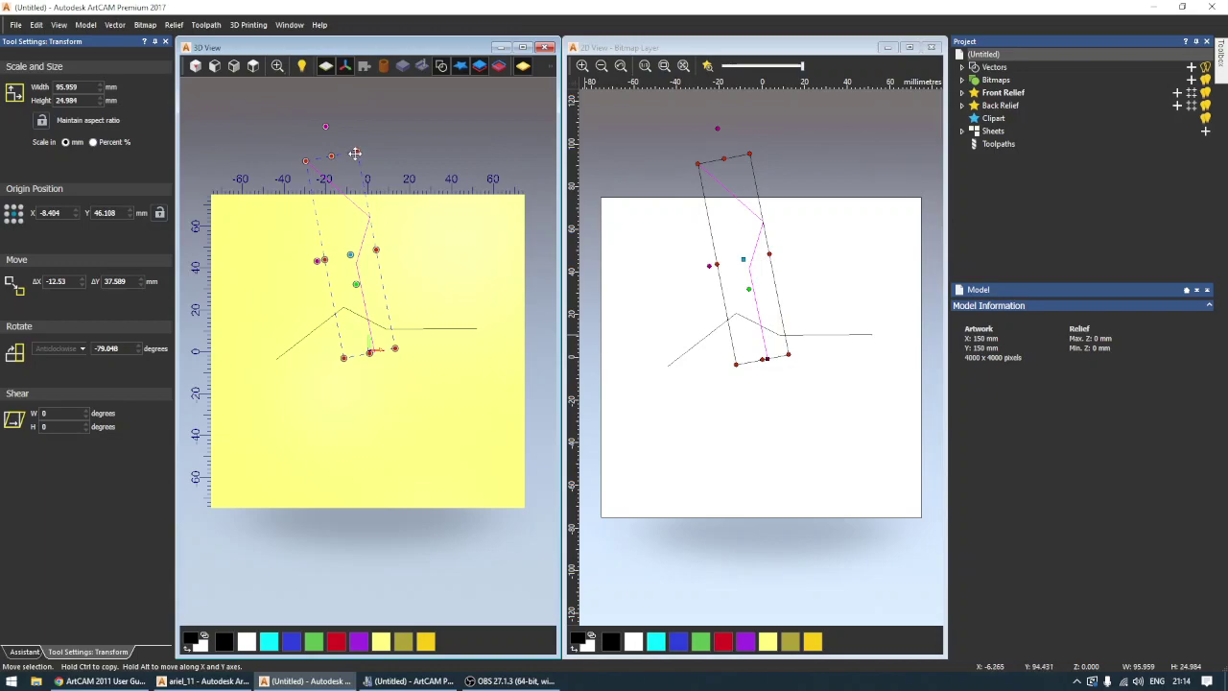
{"action": "left_click_drag", "start_coordinate": [355, 153], "coordinate": [369, 226]}
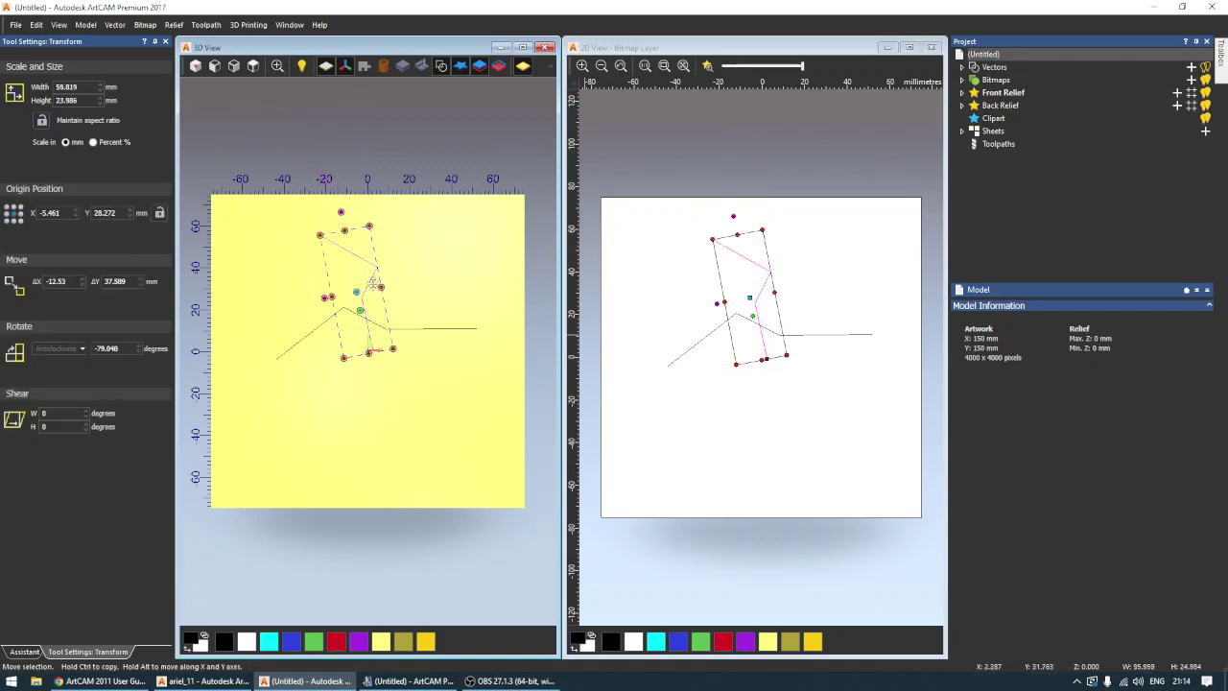
{"action": "left_click_drag", "start_coordinate": [360, 310], "coordinate": [420, 422]}
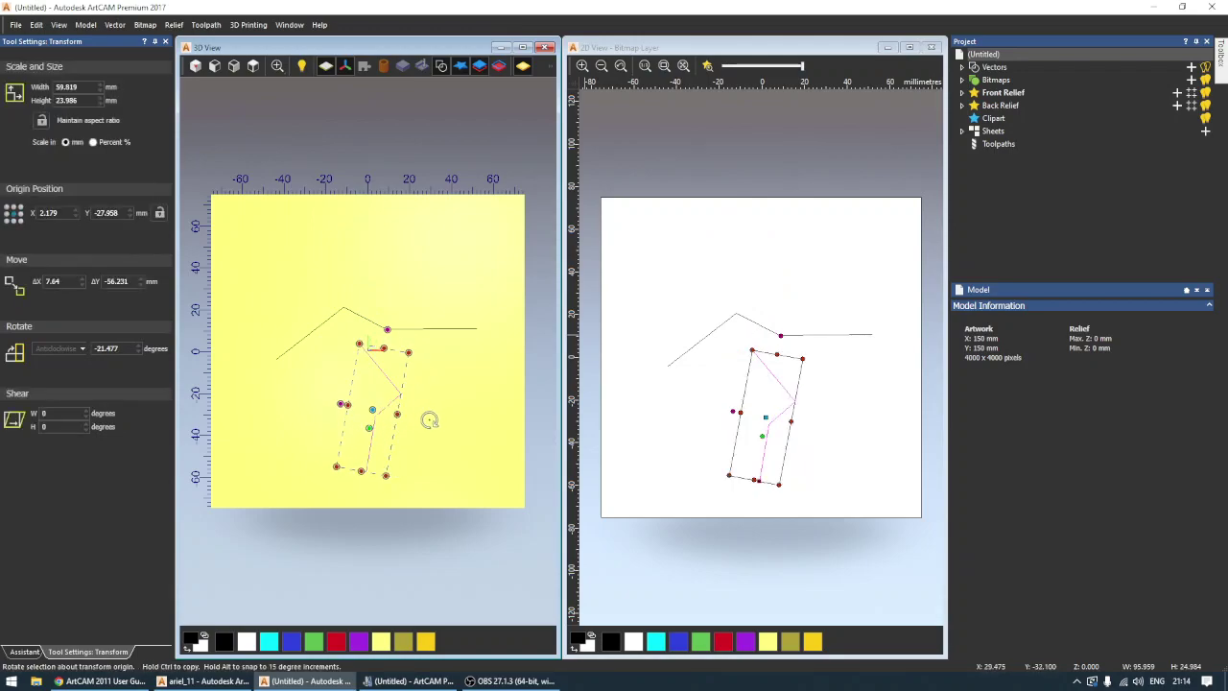
{"action": "key", "text": "Escape"}
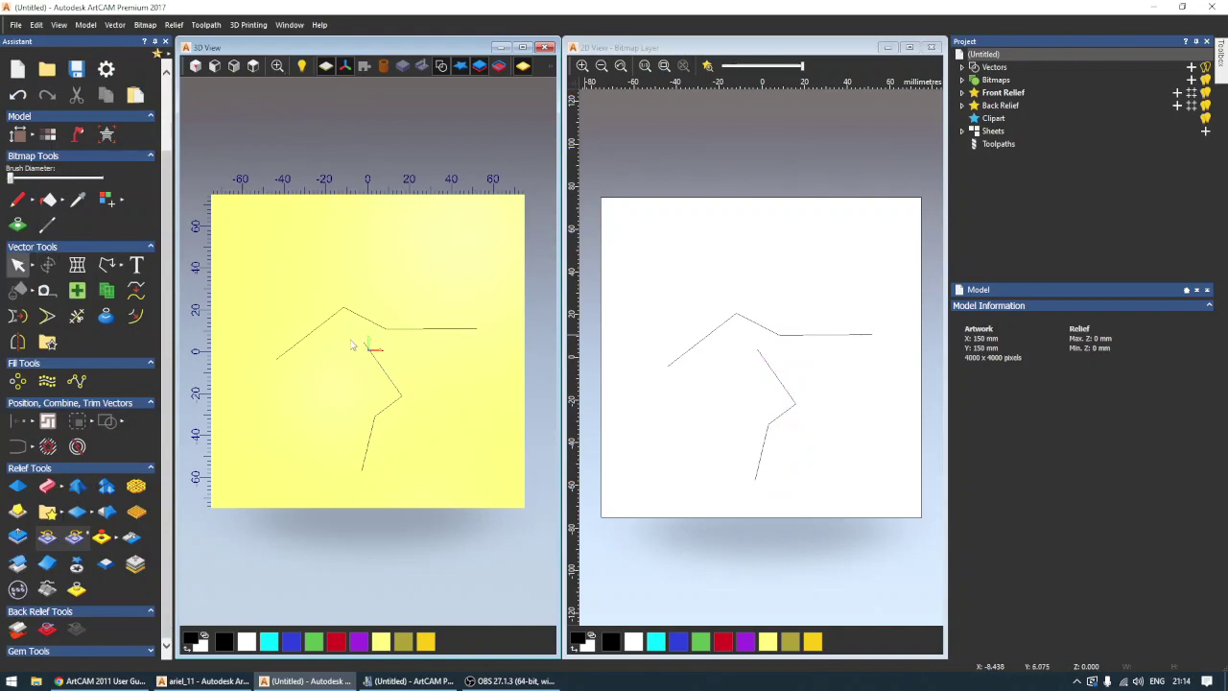
Step: Move the original profile up by about 15 mm, away from its rotated copy
{"action": "left_click", "coordinate": [368, 326]}
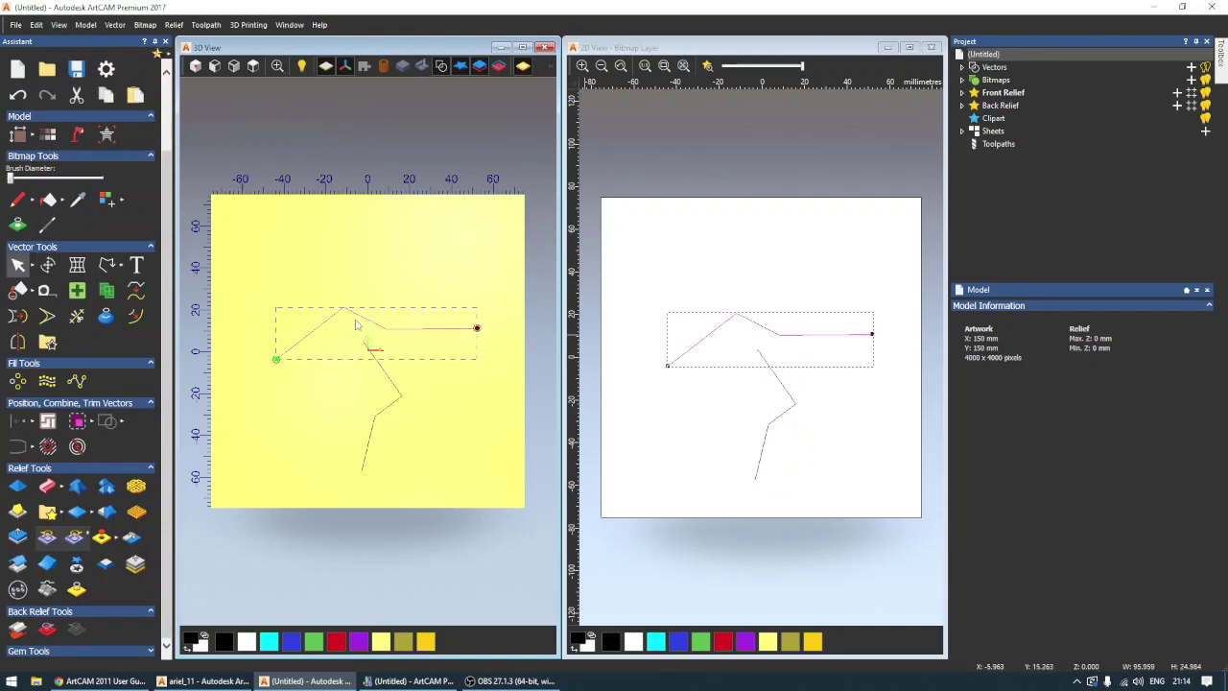
{"action": "left_click_drag", "start_coordinate": [357, 316], "coordinate": [353, 286]}
{"action": "left_click", "coordinate": [306, 296]}
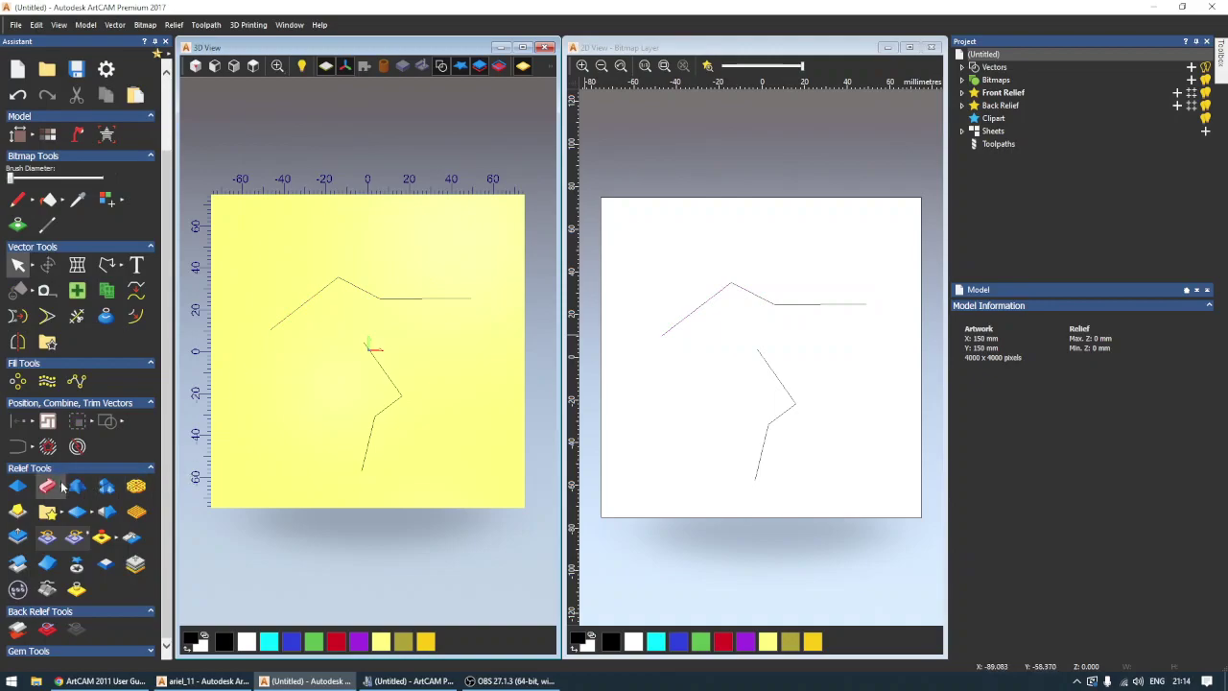
Step: Preview the upper profile as a turned solid with the Turn tool, inspect it from several angles, and leave without applying it
{"action": "left_click", "coordinate": [318, 294]}
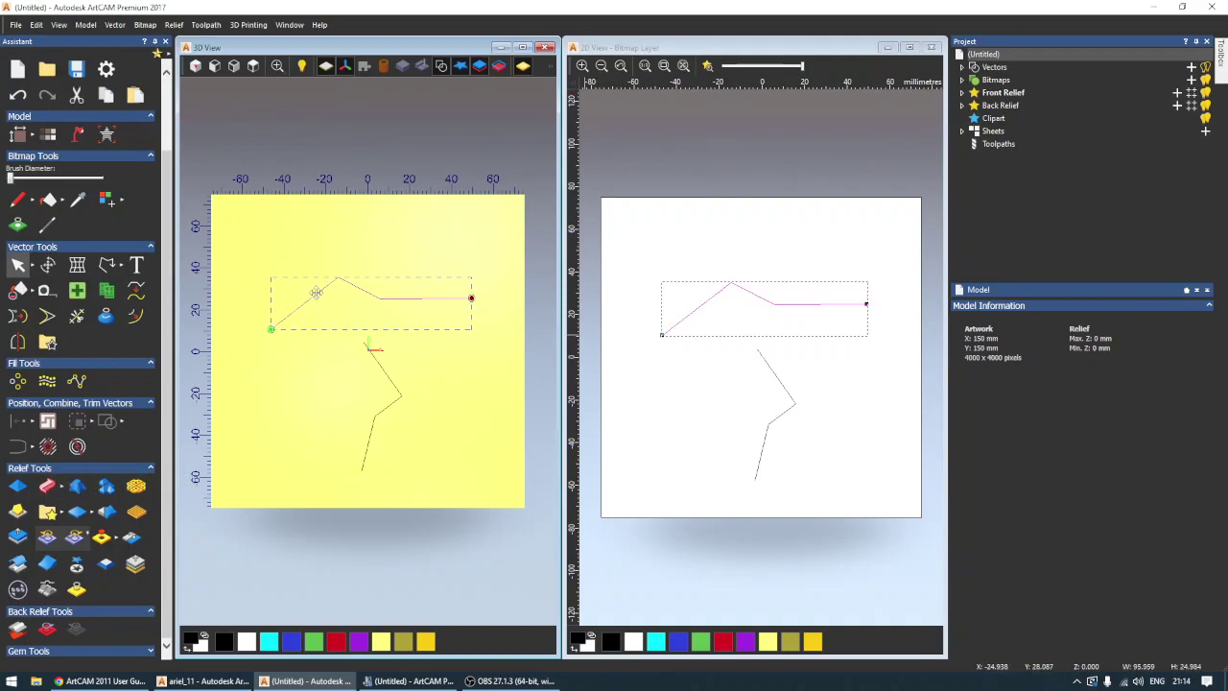
{"action": "left_click", "coordinate": [61, 489]}
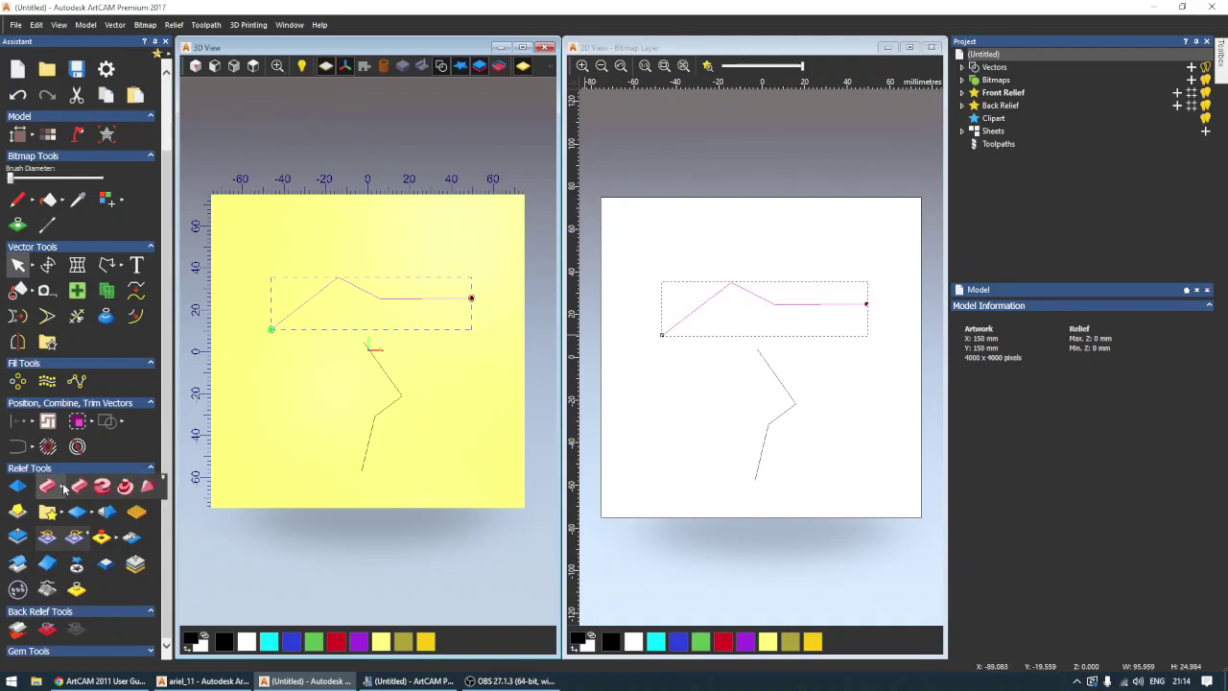
{"action": "left_click", "coordinate": [149, 487]}
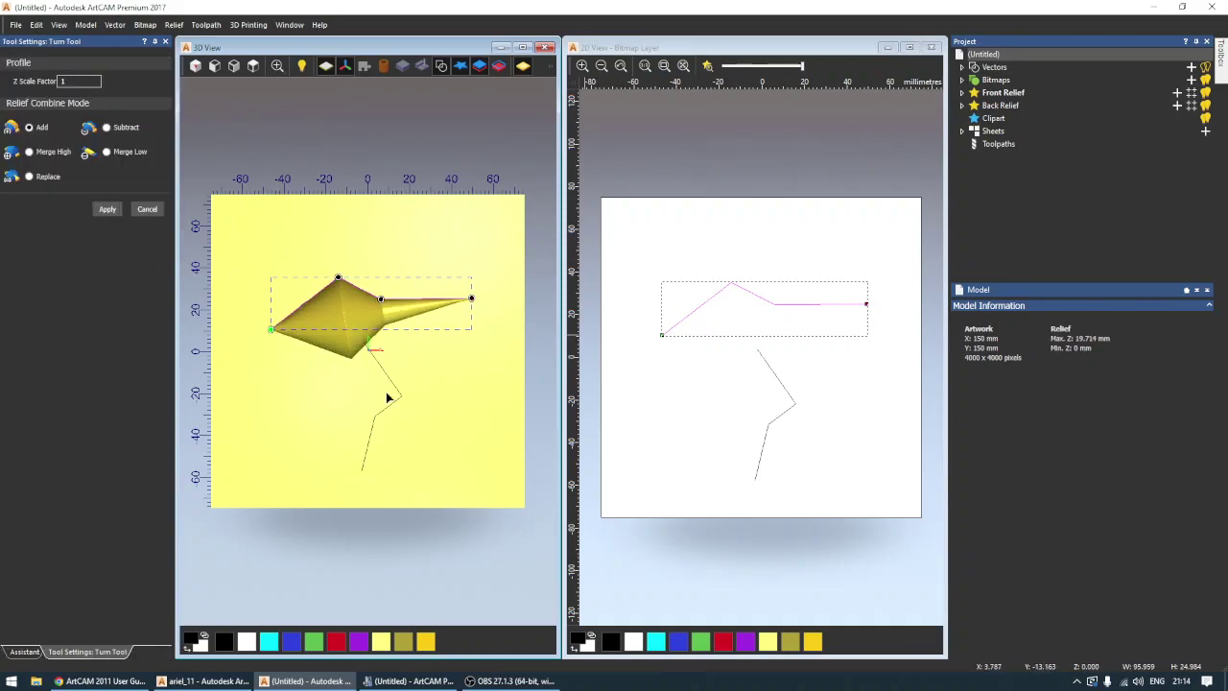
{"action": "left_click_drag", "start_coordinate": [403, 434], "coordinate": [252, 261]}
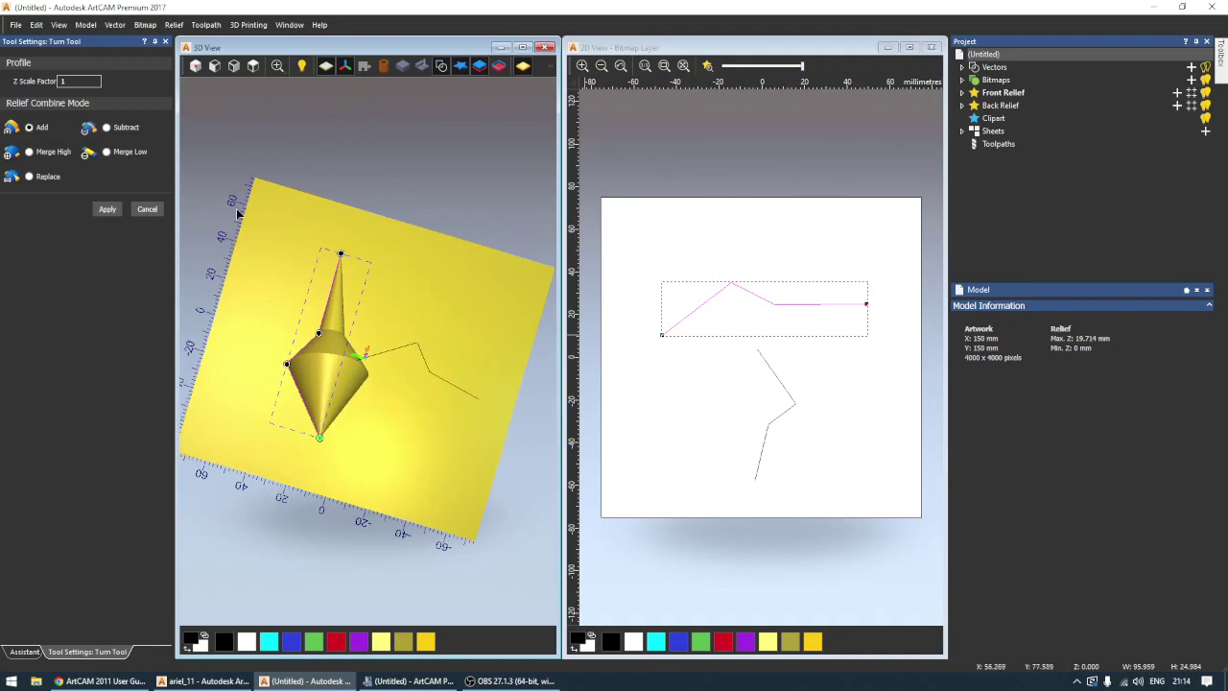
{"action": "left_click", "coordinate": [147, 209]}
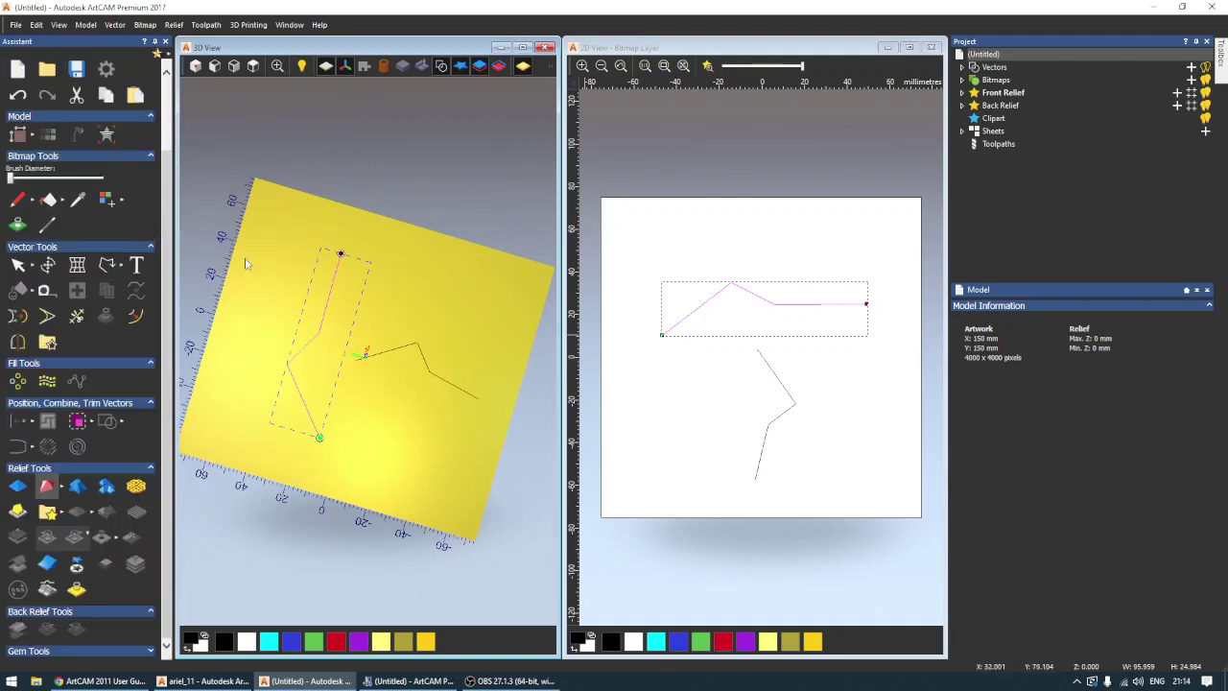
{"action": "left_click", "coordinate": [48, 487]}
{"action": "left_click_drag", "start_coordinate": [340, 370], "coordinate": [342, 357]}
{"action": "left_click_drag", "start_coordinate": [431, 389], "coordinate": [375, 382]}
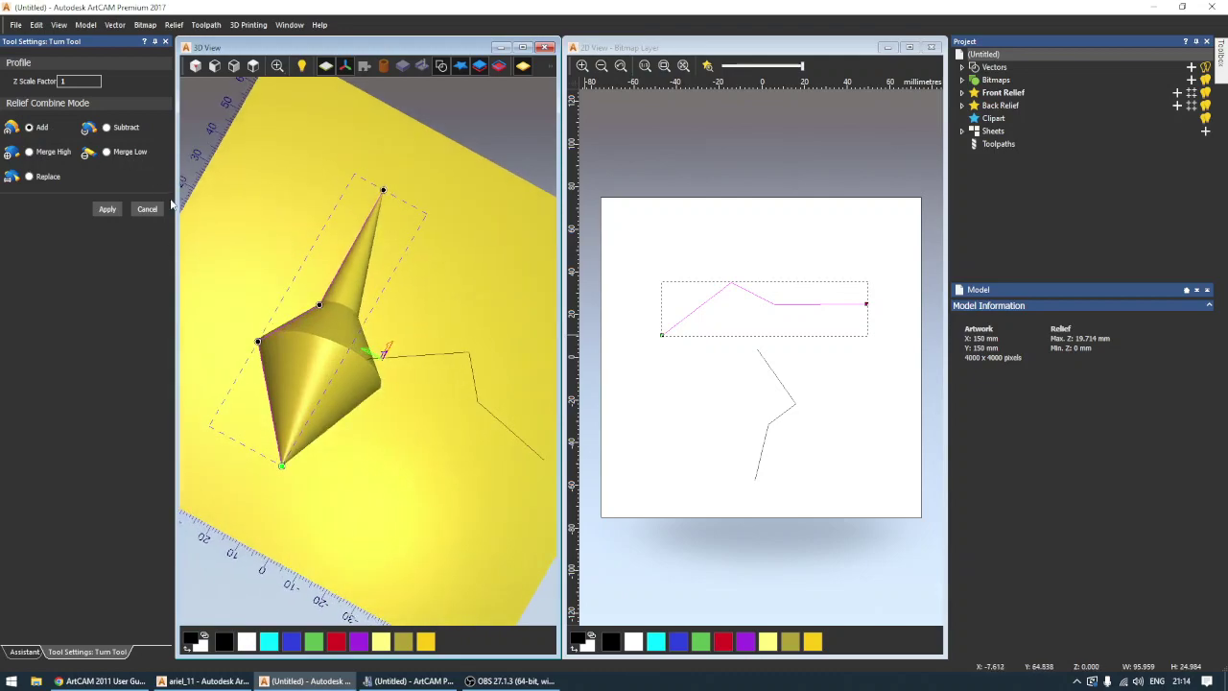
{"action": "left_click", "coordinate": [142, 209]}
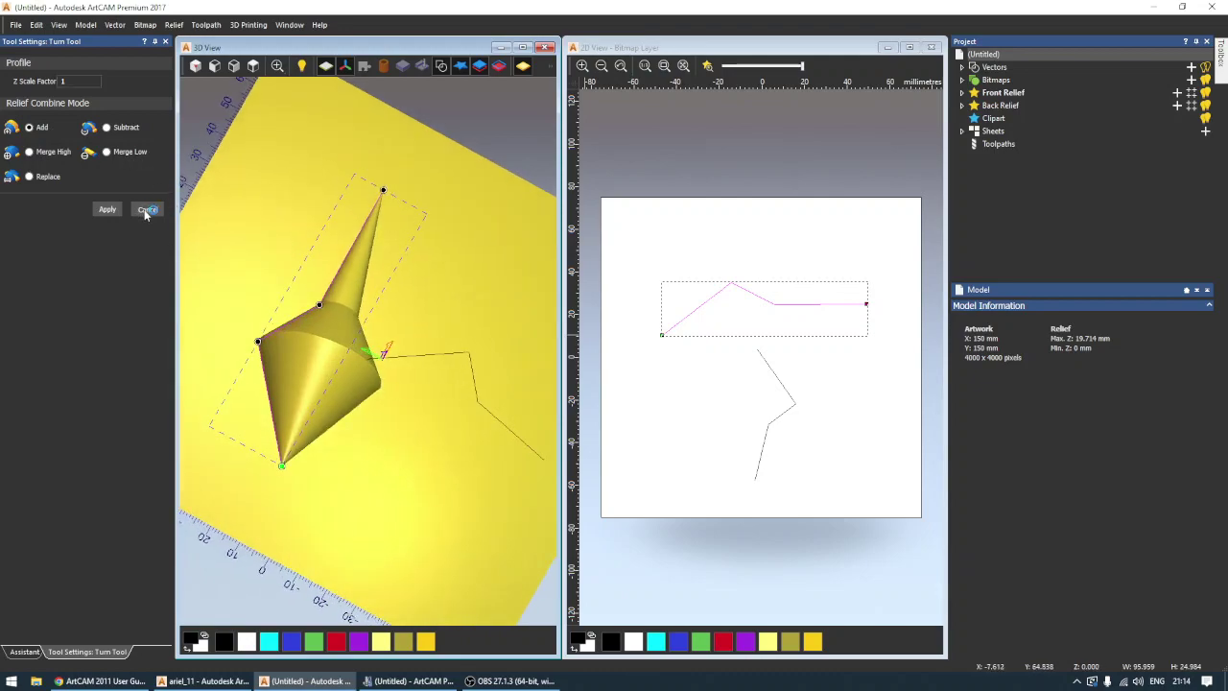
{"action": "left_click", "coordinate": [254, 65]}
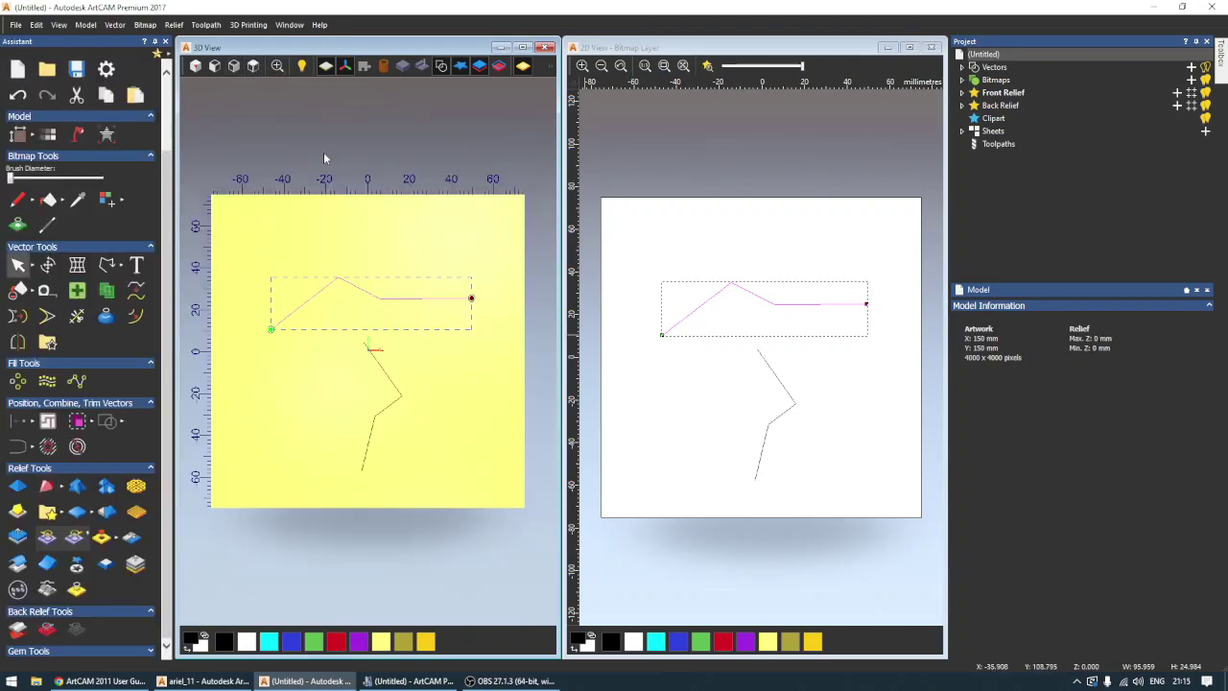
Step: Scale the upper profile down to about 41 by 12 mm
{"action": "left_click", "coordinate": [451, 299]}
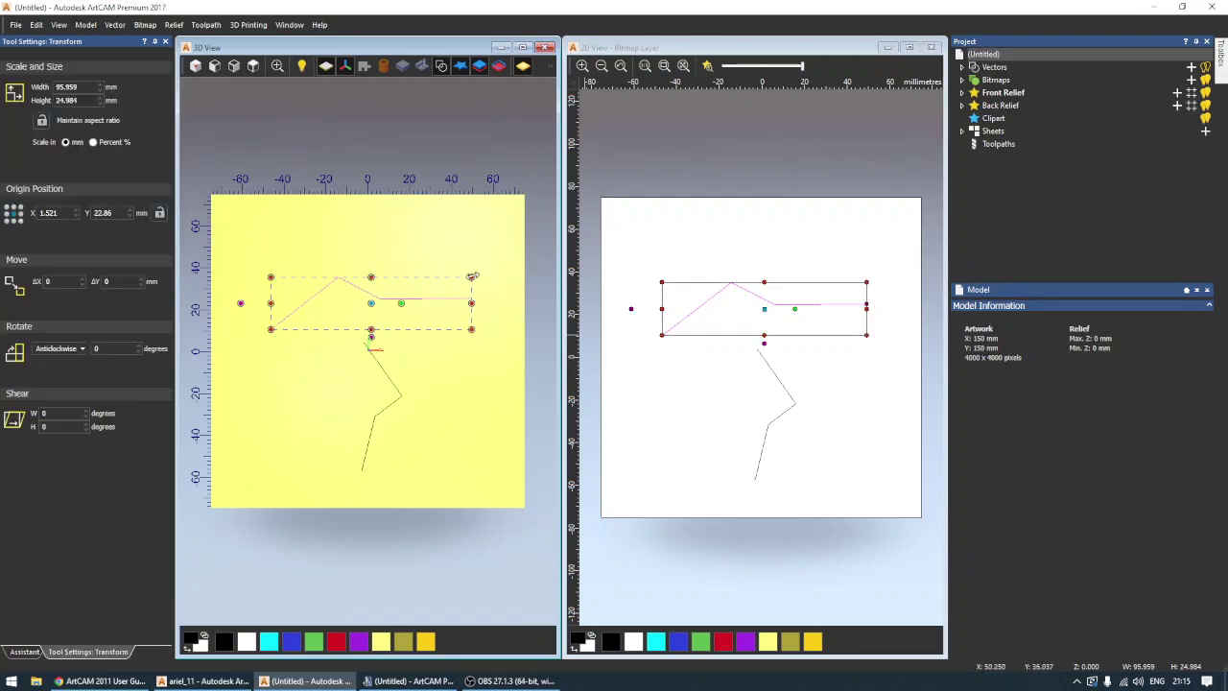
{"action": "left_click_drag", "start_coordinate": [470, 277], "coordinate": [357, 304]}
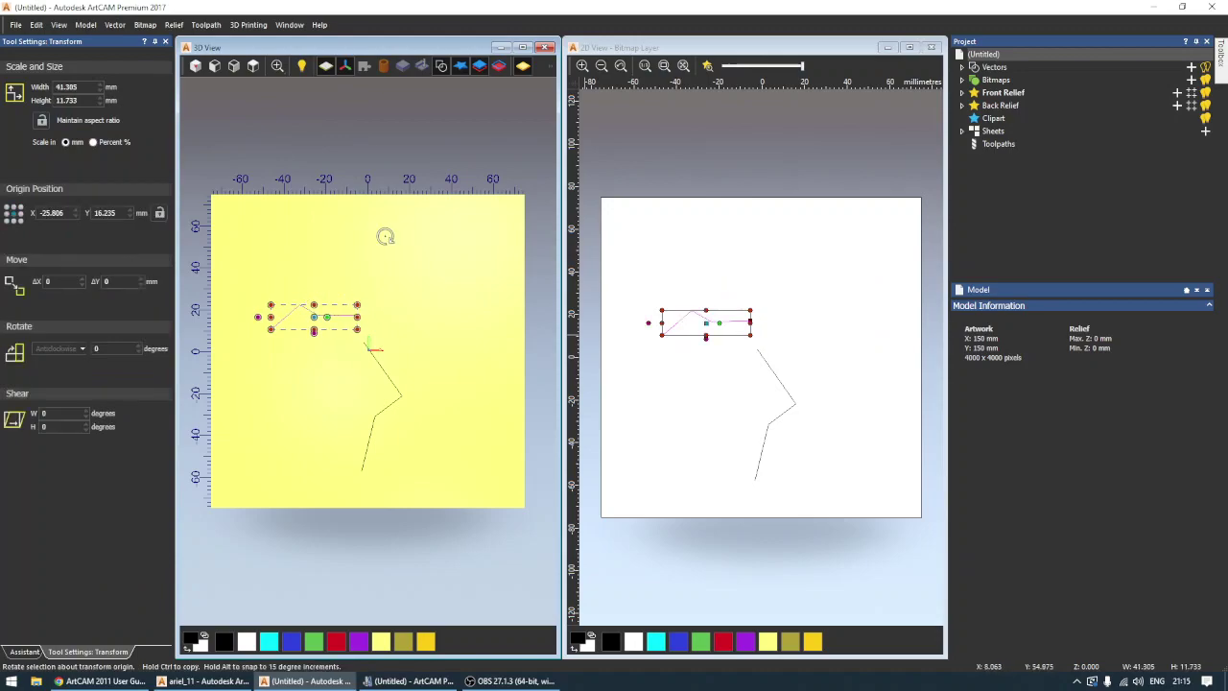
{"action": "left_click", "coordinate": [367, 261]}
{"action": "left_click", "coordinate": [312, 313]}
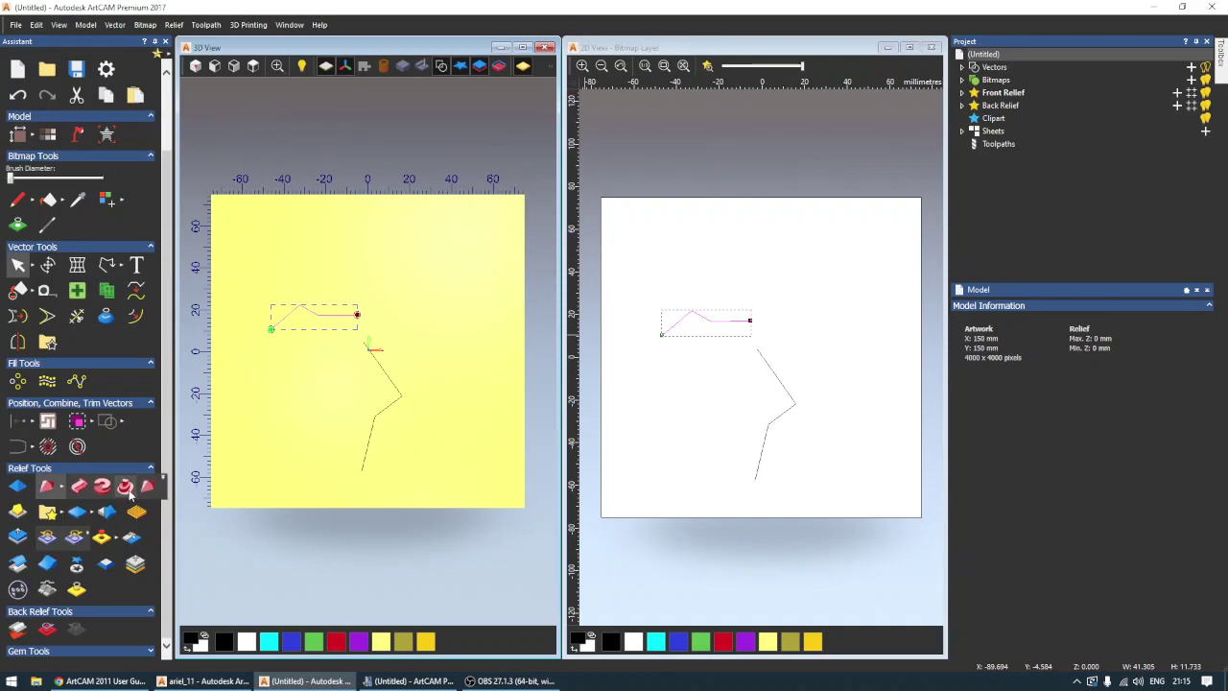
Step: Preview the upper profile as a 360-degree spun relief with the Spin tool in Add mode
{"action": "left_click", "coordinate": [143, 489]}
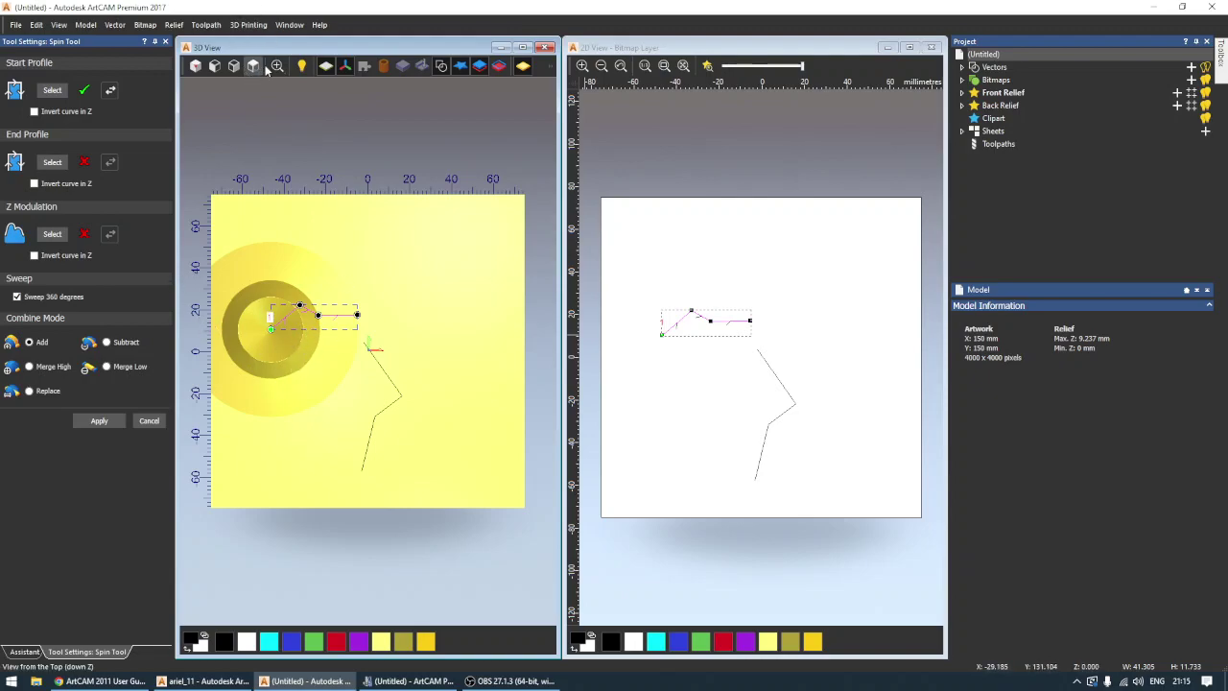
{"action": "left_click_drag", "start_coordinate": [314, 381], "coordinate": [326, 88]}
{"action": "left_click_drag", "start_coordinate": [397, 259], "coordinate": [326, 315]}
{"action": "scroll", "coordinate": [326, 315], "scroll_direction": "up", "scroll_amount": 3}
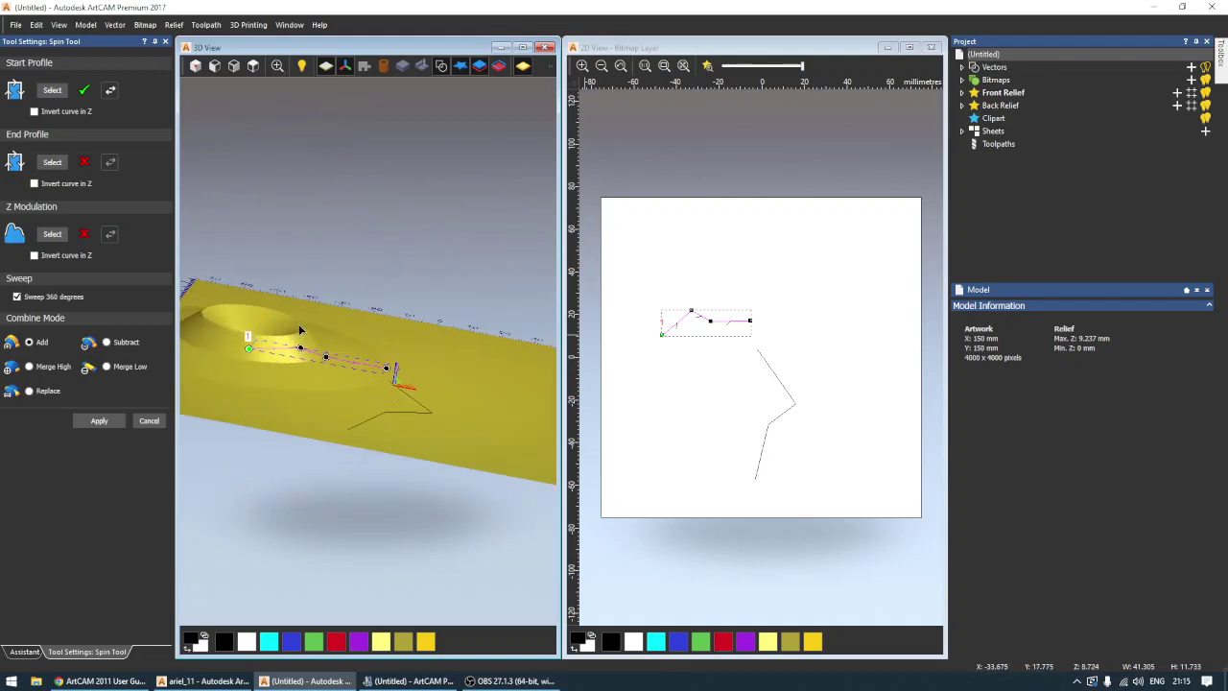
Step: Raise the peak node of the spun profile so that the profile is about 33 mm high
{"action": "left_click_drag", "start_coordinate": [301, 364], "coordinate": [324, 339]}
{"action": "scroll", "coordinate": [326, 334], "scroll_direction": "down", "scroll_amount": 2}
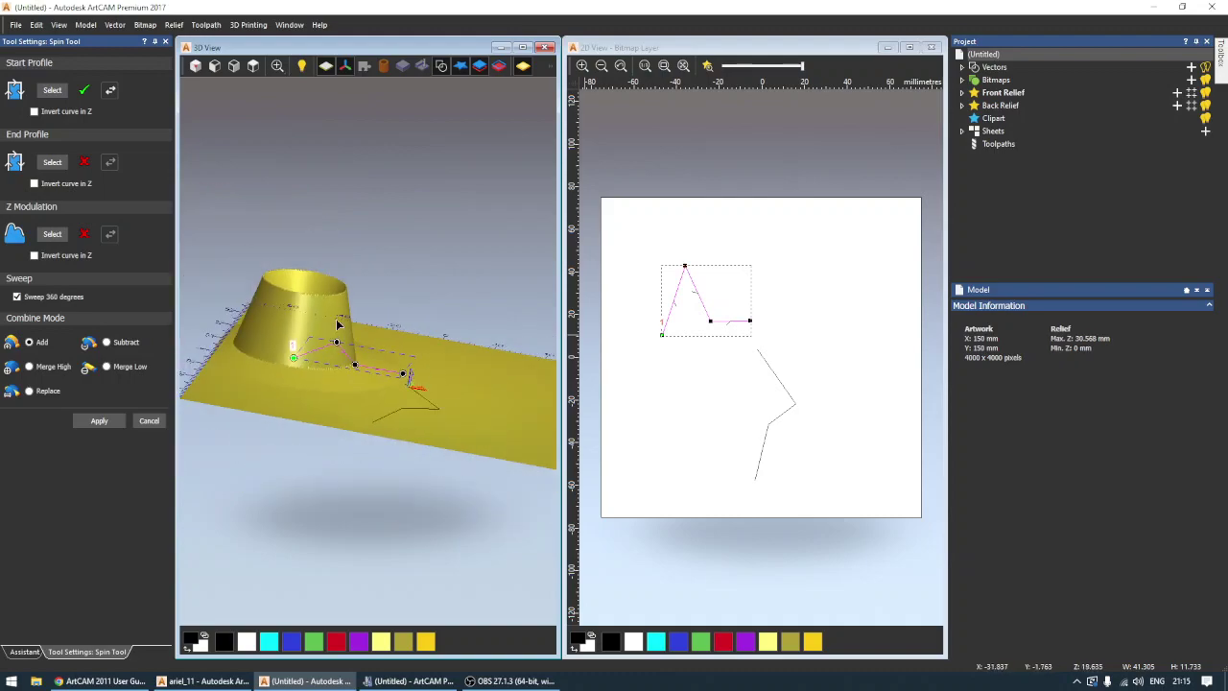
{"action": "left_click_drag", "start_coordinate": [274, 233], "coordinate": [462, 244]}
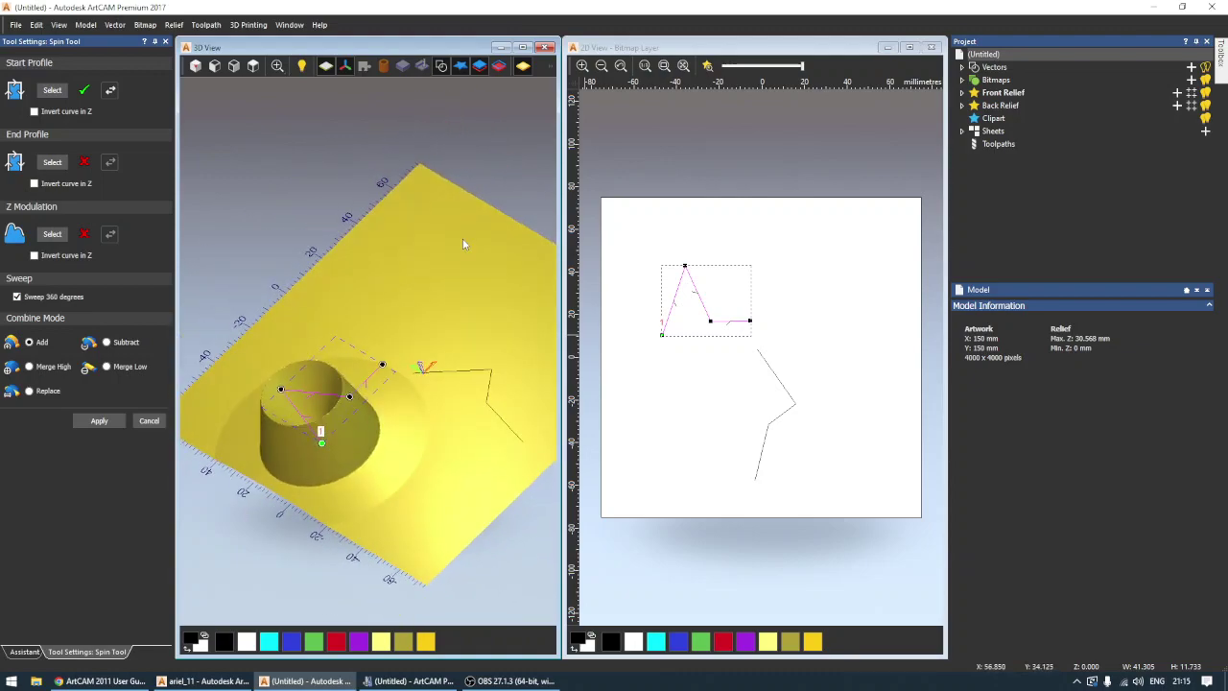
Step: Examine the spun preview and its profile from above and at an angle
{"action": "left_click", "coordinate": [365, 397]}
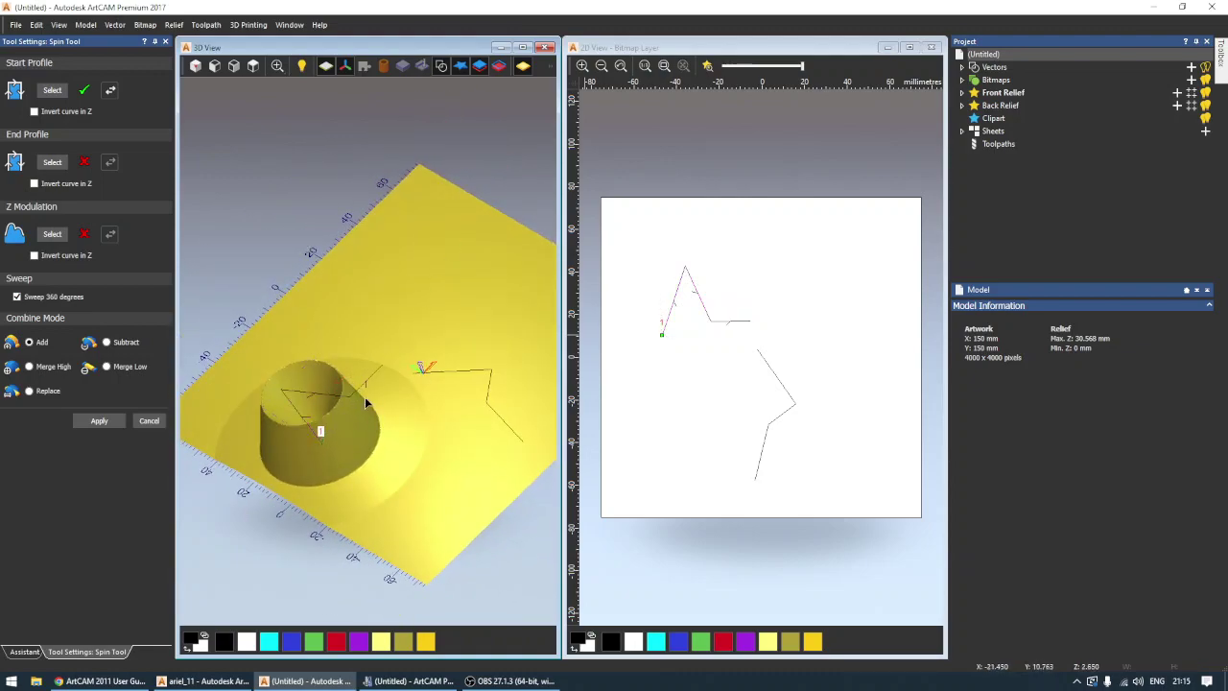
{"action": "left_click", "coordinate": [353, 394]}
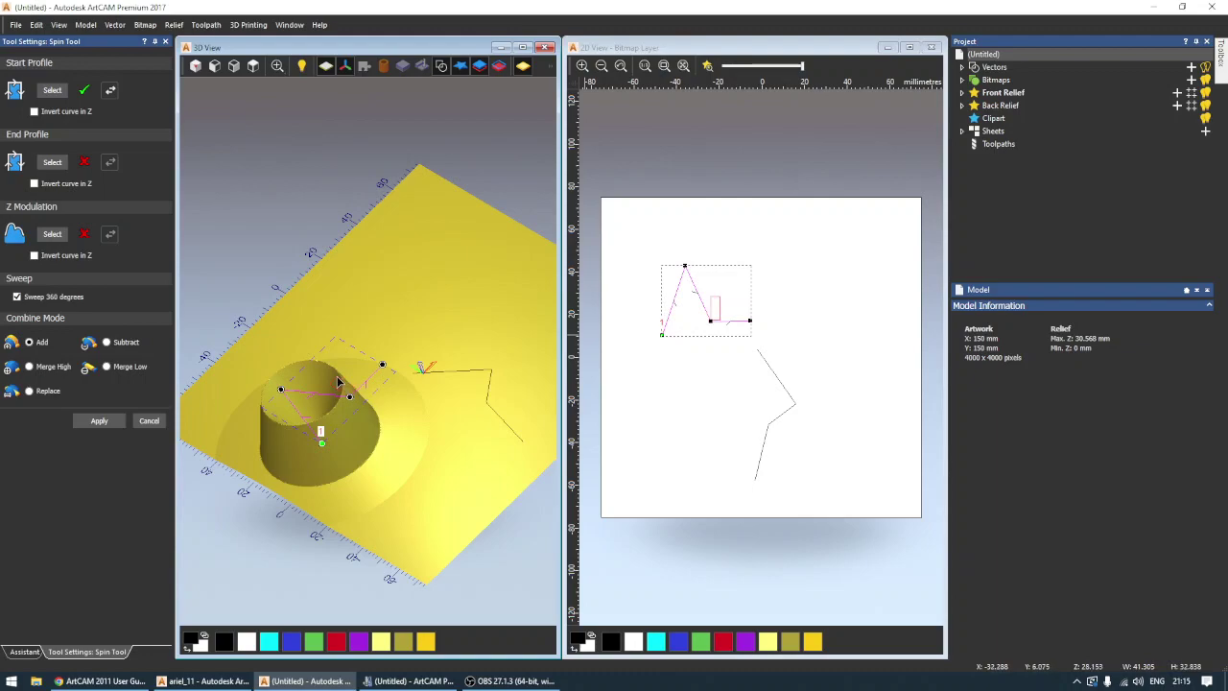
{"action": "left_click", "coordinate": [351, 398]}
{"action": "left_click_drag", "start_coordinate": [351, 397], "coordinate": [435, 369]}
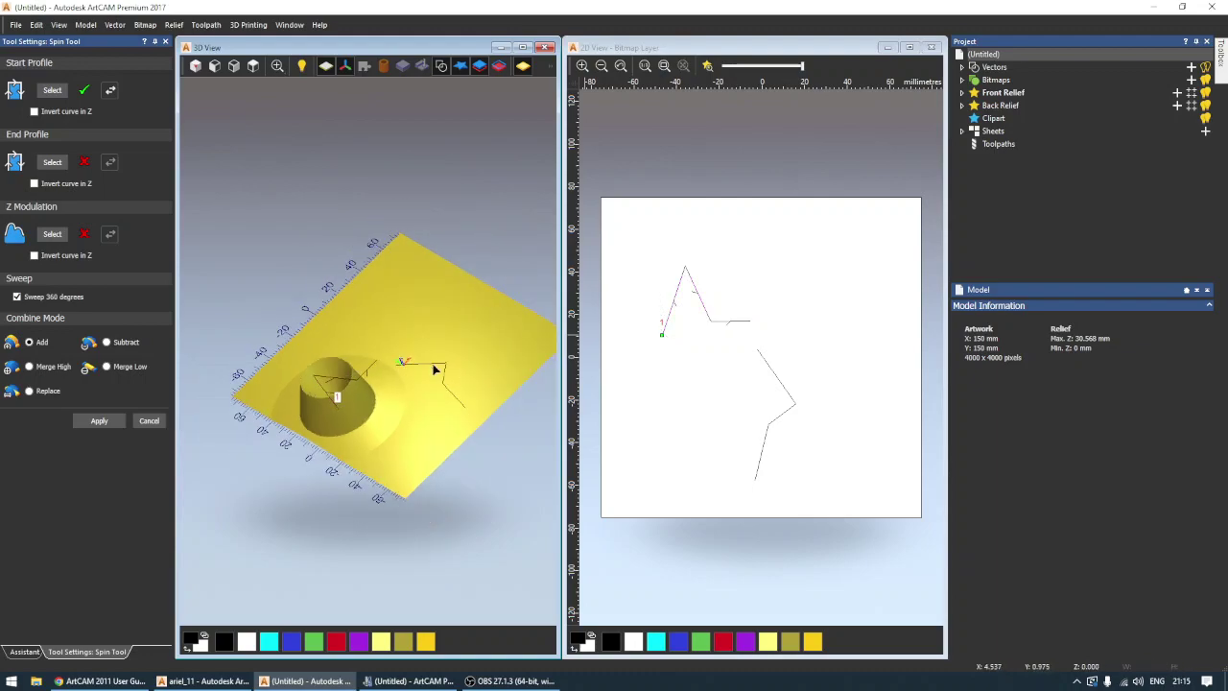
{"action": "left_click", "coordinate": [253, 65]}
{"action": "scroll", "coordinate": [298, 340], "scroll_direction": "up", "scroll_amount": 2}
{"action": "scroll", "coordinate": [298, 340], "scroll_direction": "up", "scroll_amount": 1}
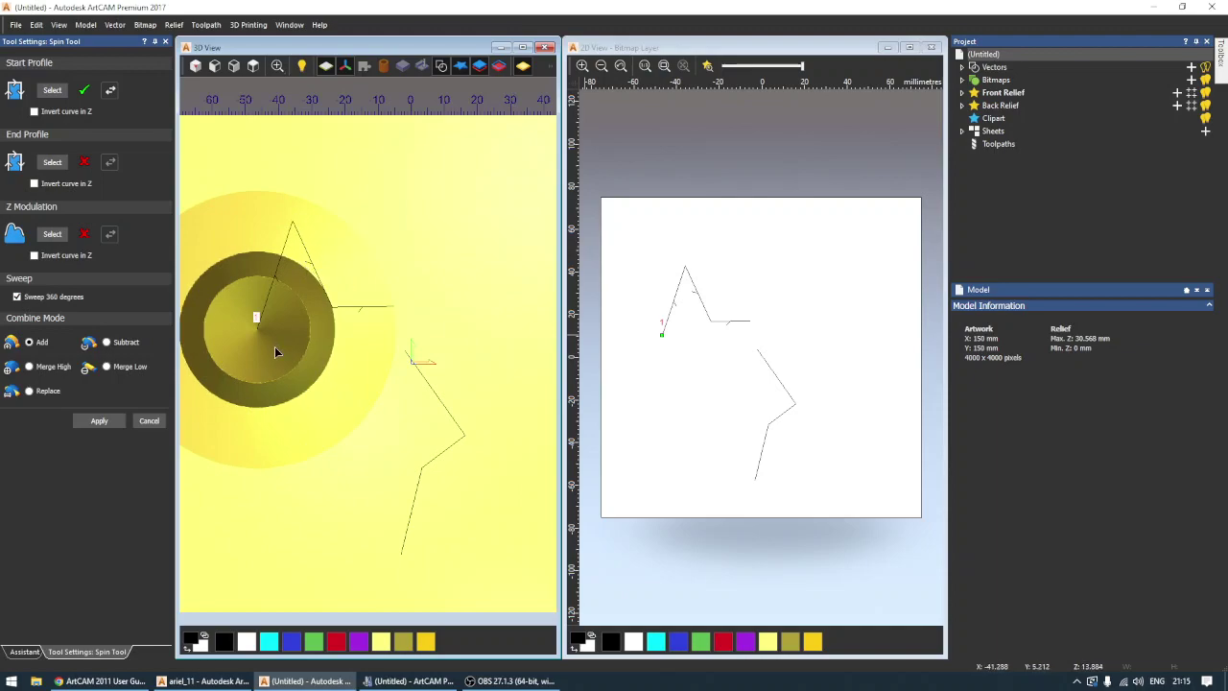
{"action": "left_click_drag", "start_coordinate": [274, 347], "coordinate": [254, 138]}
{"action": "left_click_drag", "start_coordinate": [369, 254], "coordinate": [370, 374]}
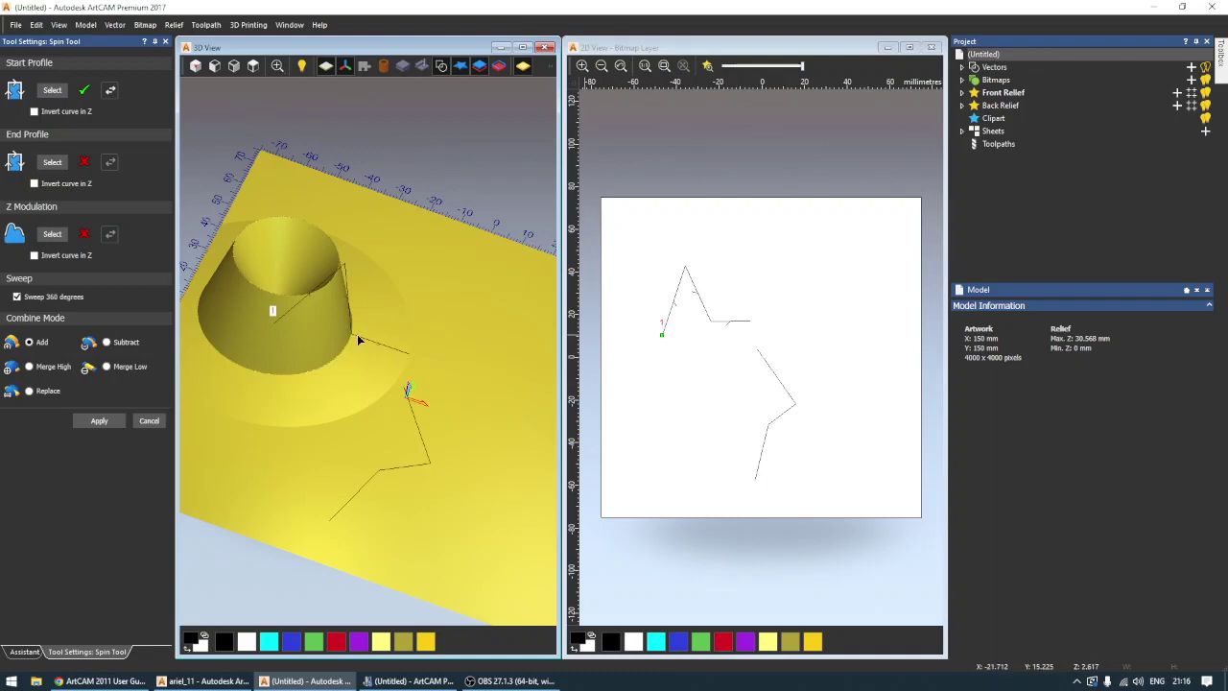
Step: Switch to the ArtCAM user guide in Chrome and read from the swept shapes list through the extruded shape instructions
{"action": "left_click", "coordinate": [98, 682]}
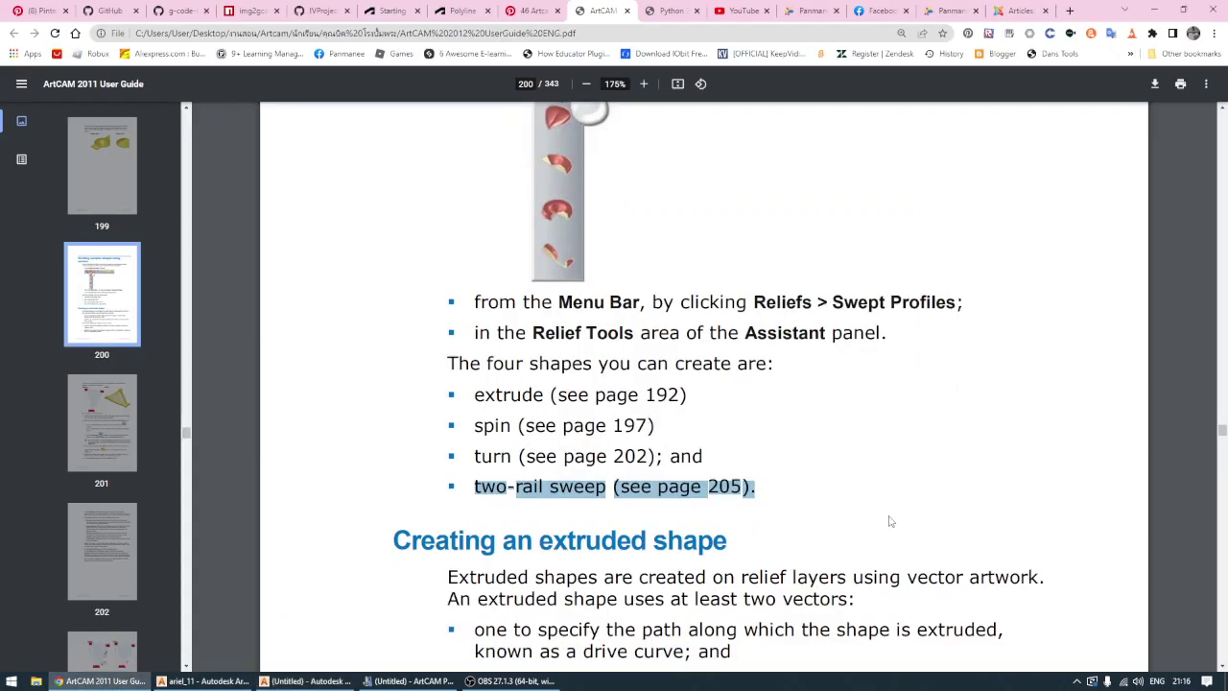
{"action": "left_click", "coordinate": [774, 466]}
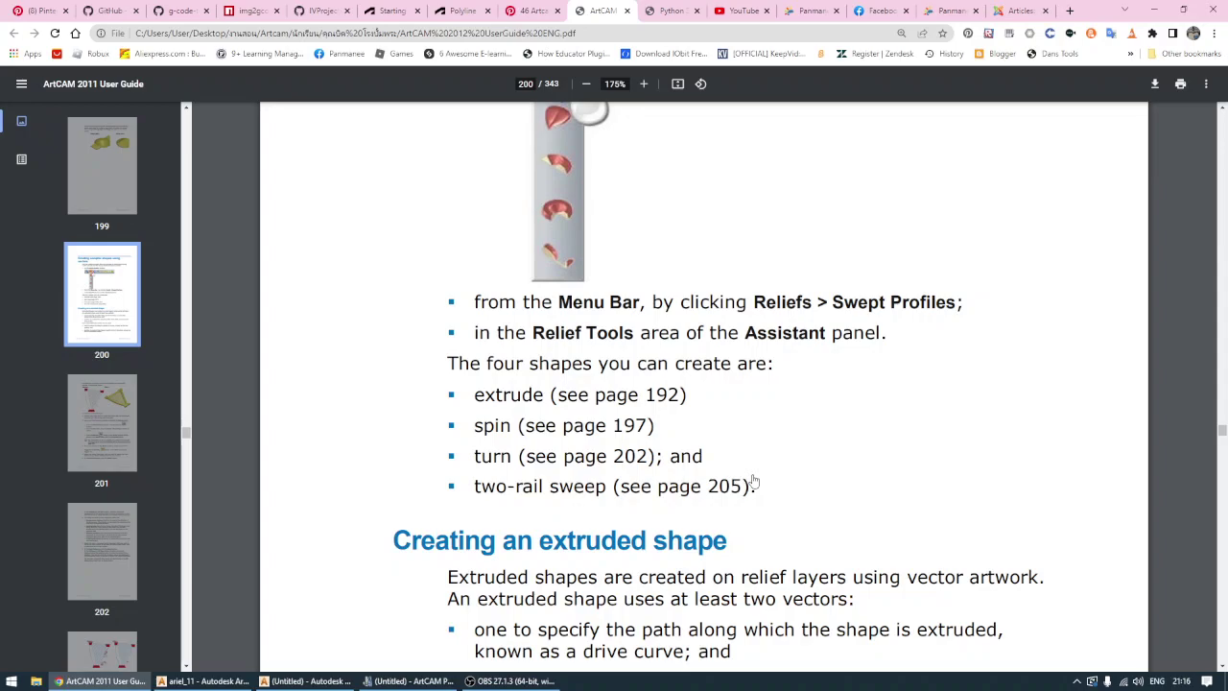
{"action": "scroll", "coordinate": [739, 440], "scroll_direction": "down", "scroll_amount": 1}
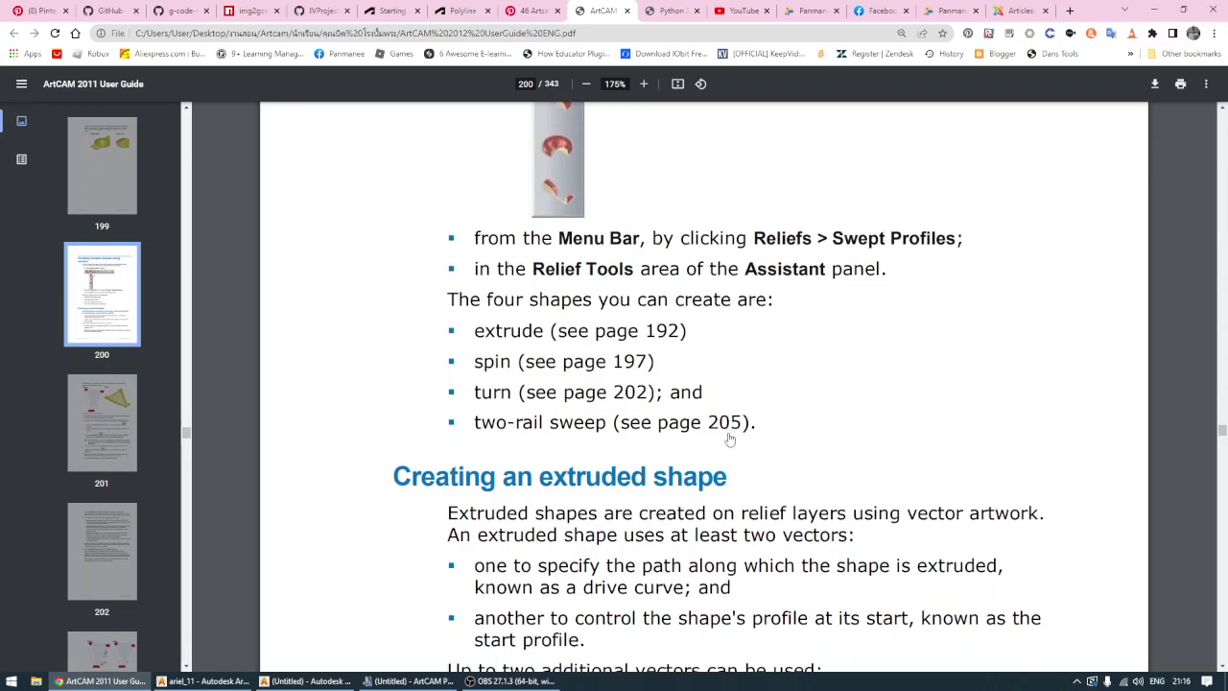
{"action": "scroll", "coordinate": [671, 422], "scroll_direction": "down", "scroll_amount": 4}
{"action": "scroll", "coordinate": [617, 414], "scroll_direction": "down", "scroll_amount": 5}
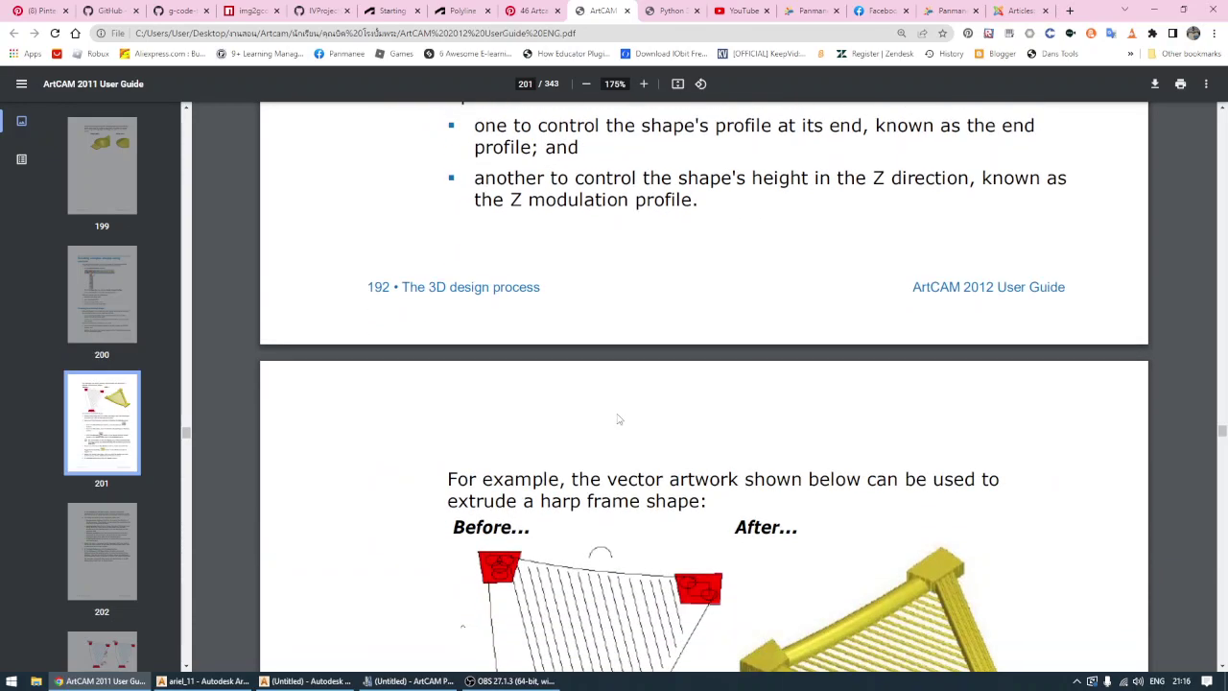
{"action": "scroll", "coordinate": [660, 416], "scroll_direction": "down", "scroll_amount": 3}
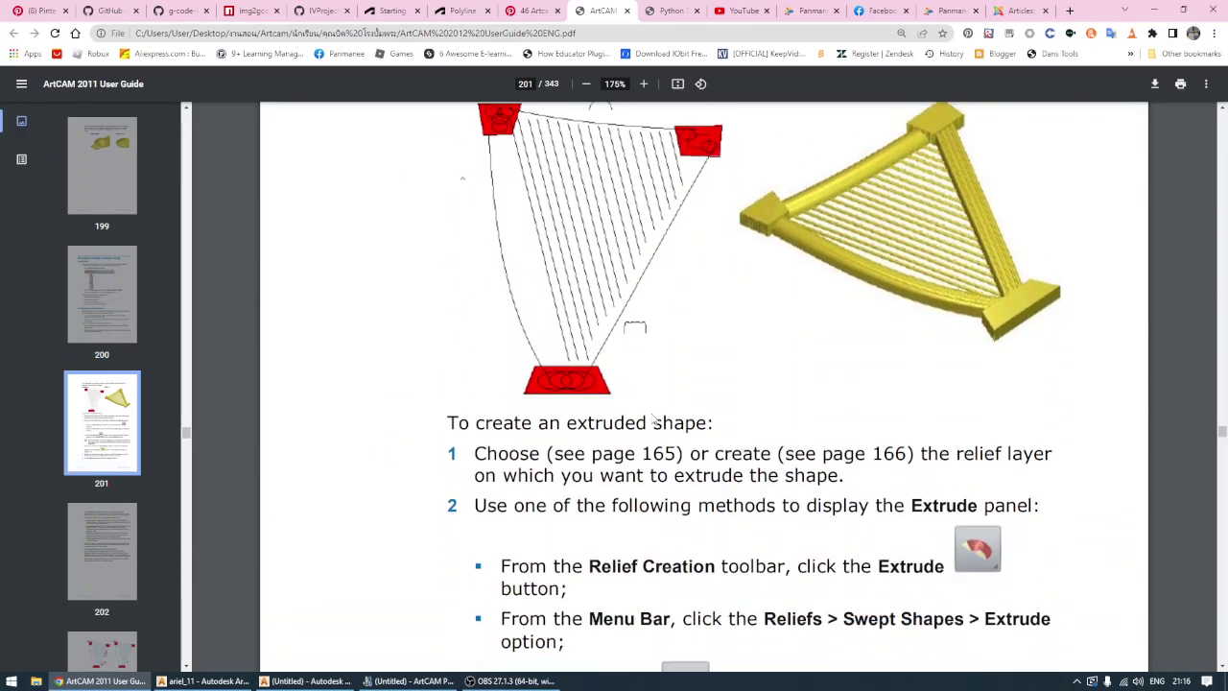
{"action": "scroll", "coordinate": [653, 420], "scroll_direction": "down", "scroll_amount": 5}
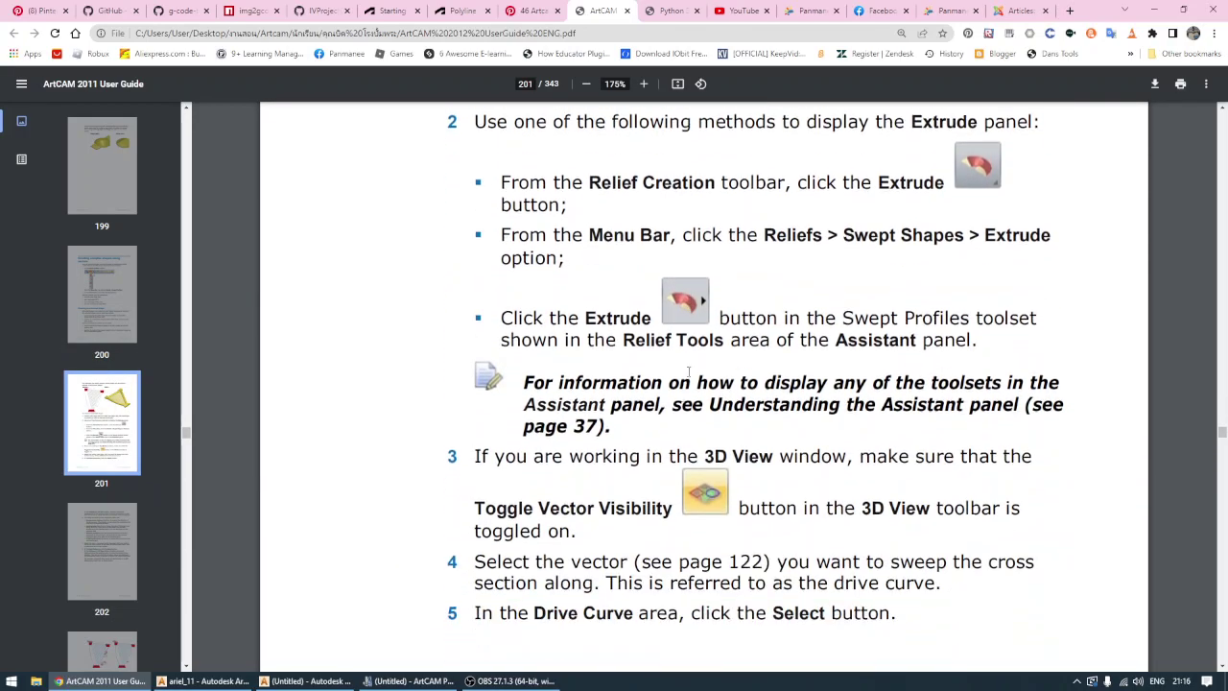
{"action": "scroll", "coordinate": [683, 402], "scroll_direction": "down", "scroll_amount": 2}
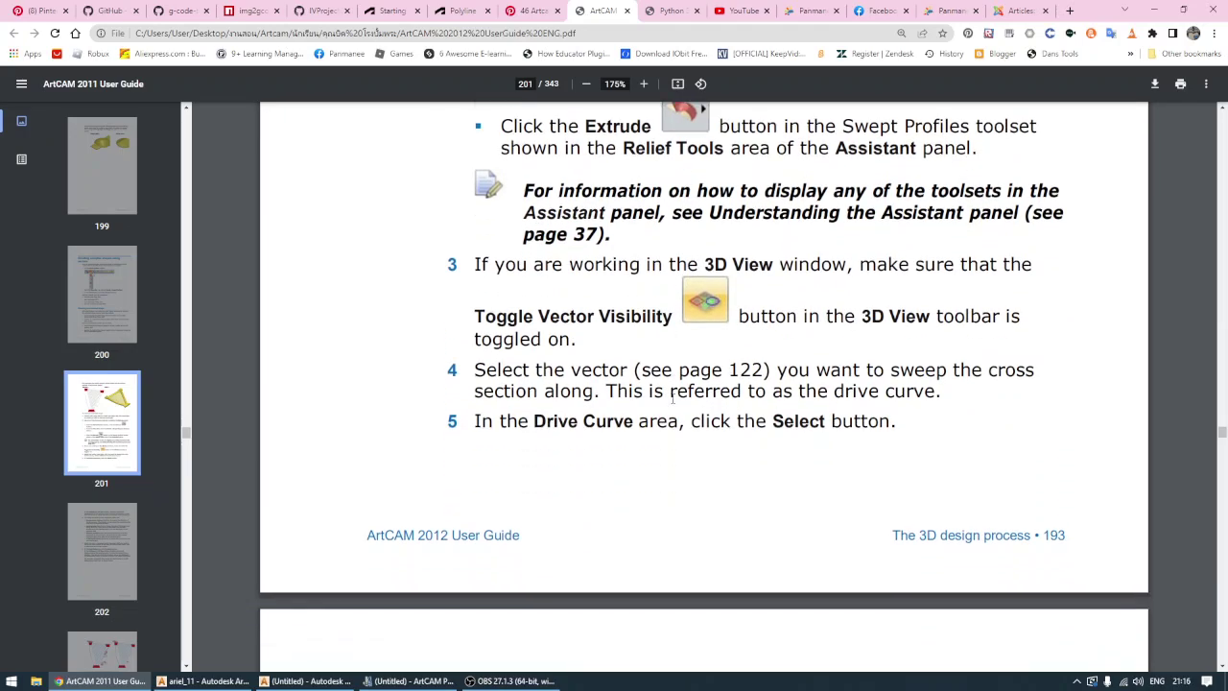
{"action": "scroll", "coordinate": [783, 389], "scroll_direction": "down", "scroll_amount": 5}
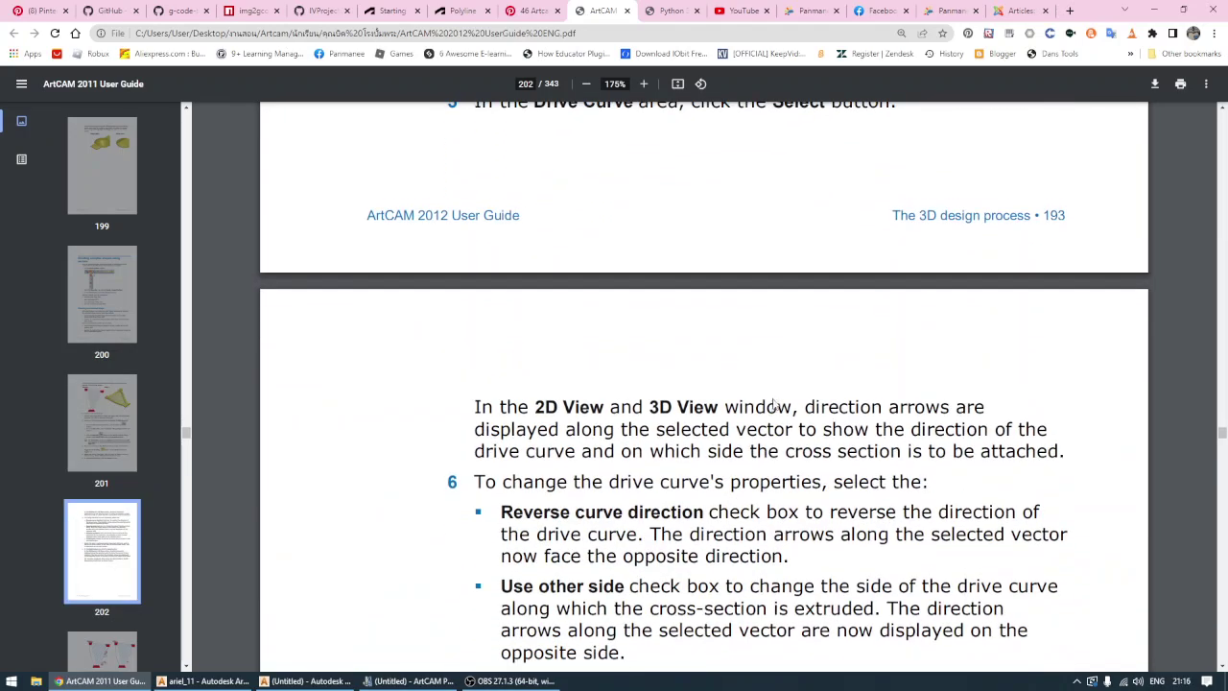
{"action": "scroll", "coordinate": [787, 382], "scroll_direction": "down", "scroll_amount": 2}
{"action": "scroll", "coordinate": [774, 387], "scroll_direction": "down", "scroll_amount": 2}
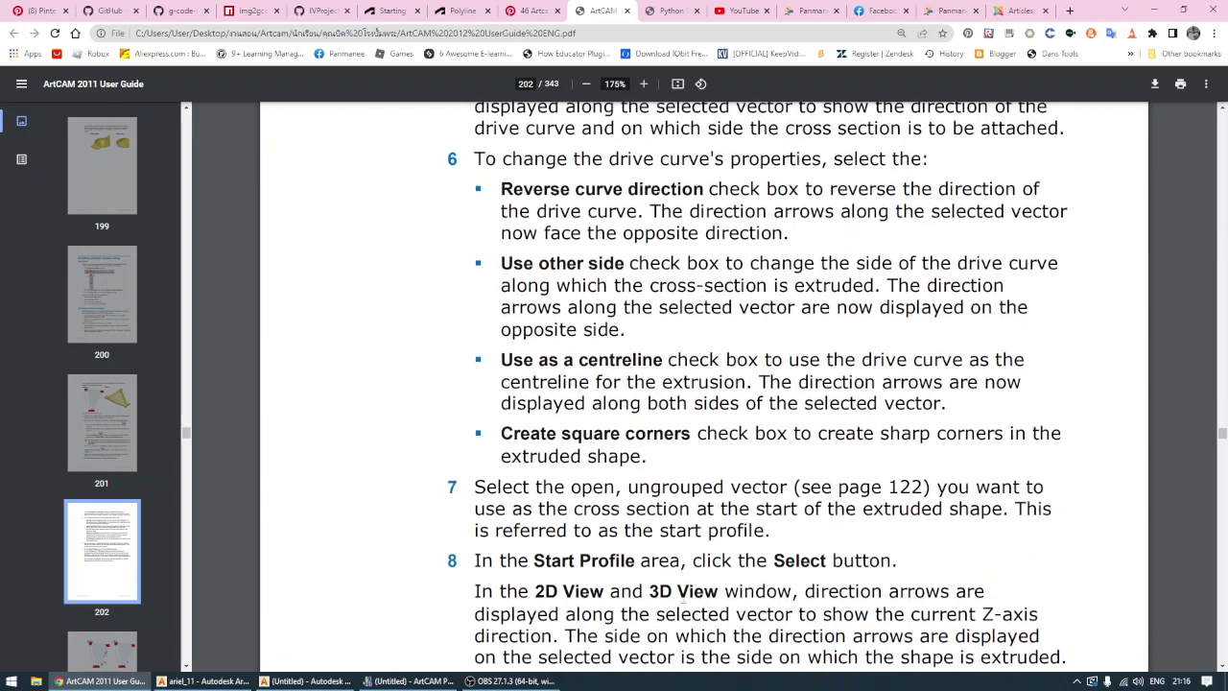
Step: Return to ArtCAM and inspect the spun preview from a low and a higher angle
{"action": "left_click", "coordinate": [279, 679]}
{"action": "scroll", "coordinate": [341, 278], "scroll_direction": "down", "scroll_amount": 2}
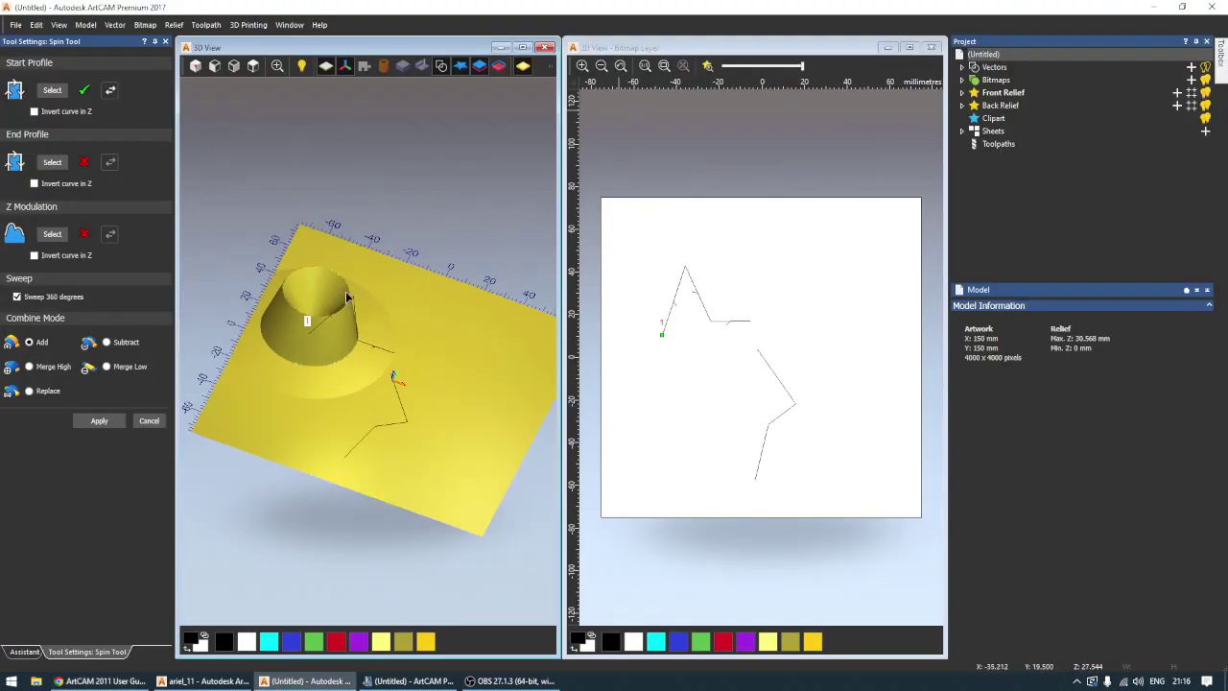
{"action": "left_click_drag", "start_coordinate": [439, 352], "coordinate": [447, 275]}
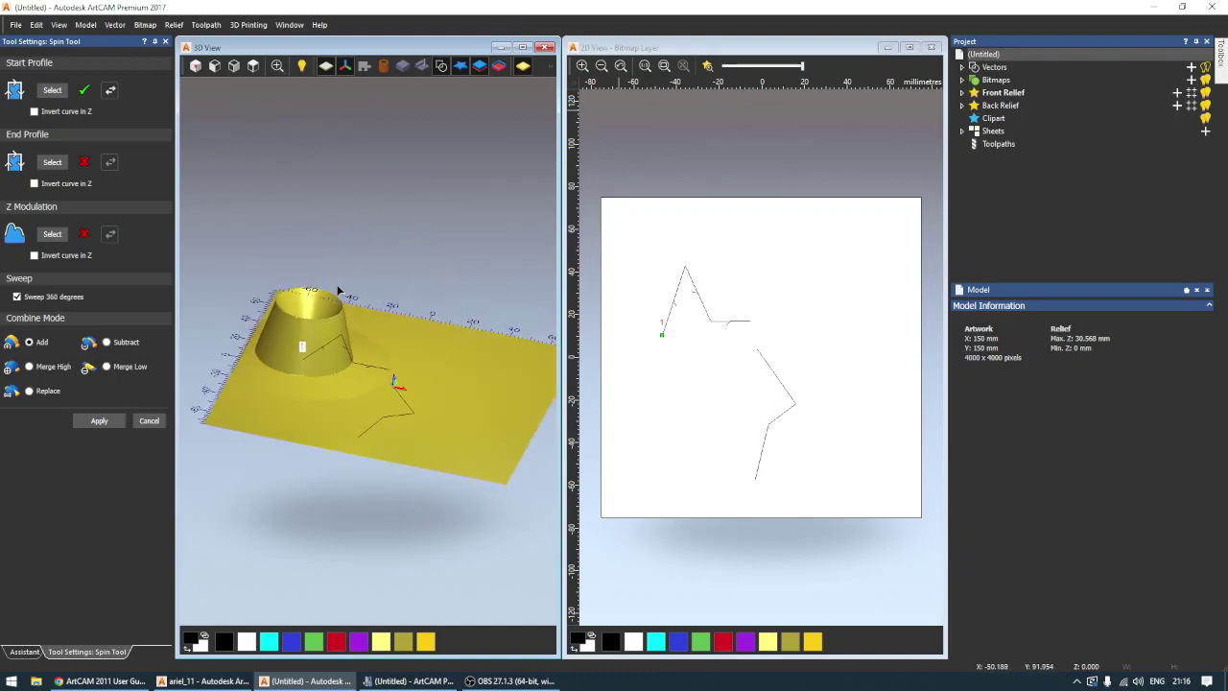
{"action": "left_click_drag", "start_coordinate": [340, 290], "coordinate": [378, 422]}
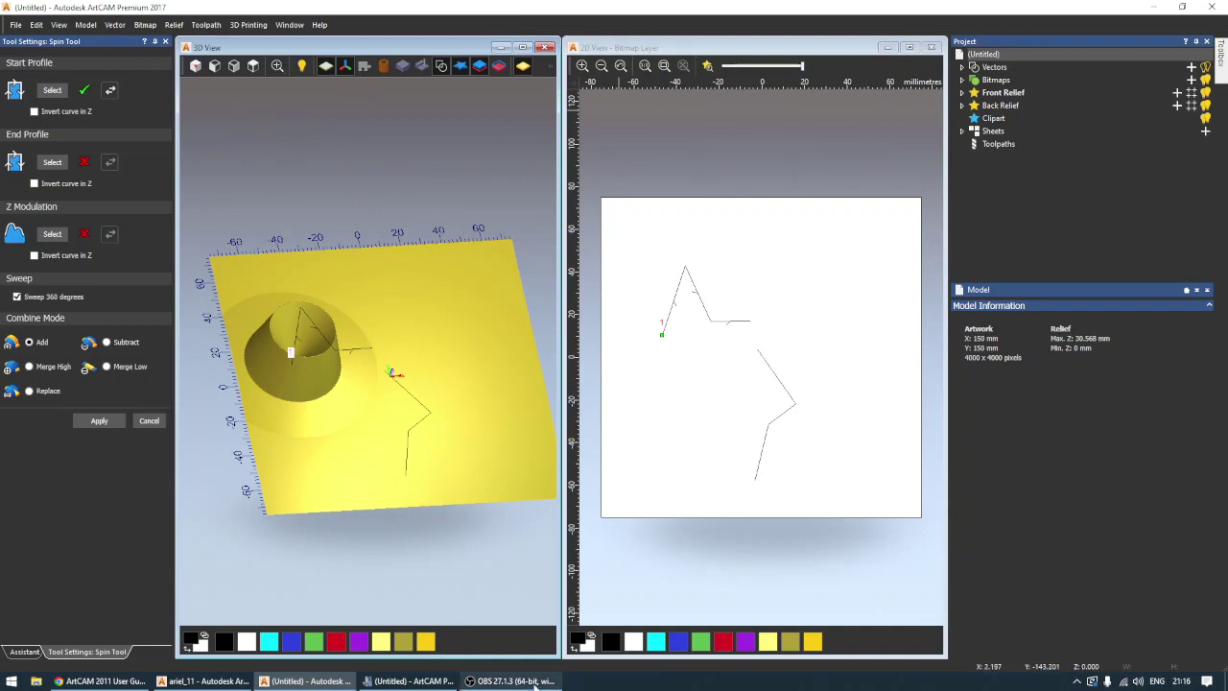
{"action": "left_click", "coordinate": [1077, 681]}
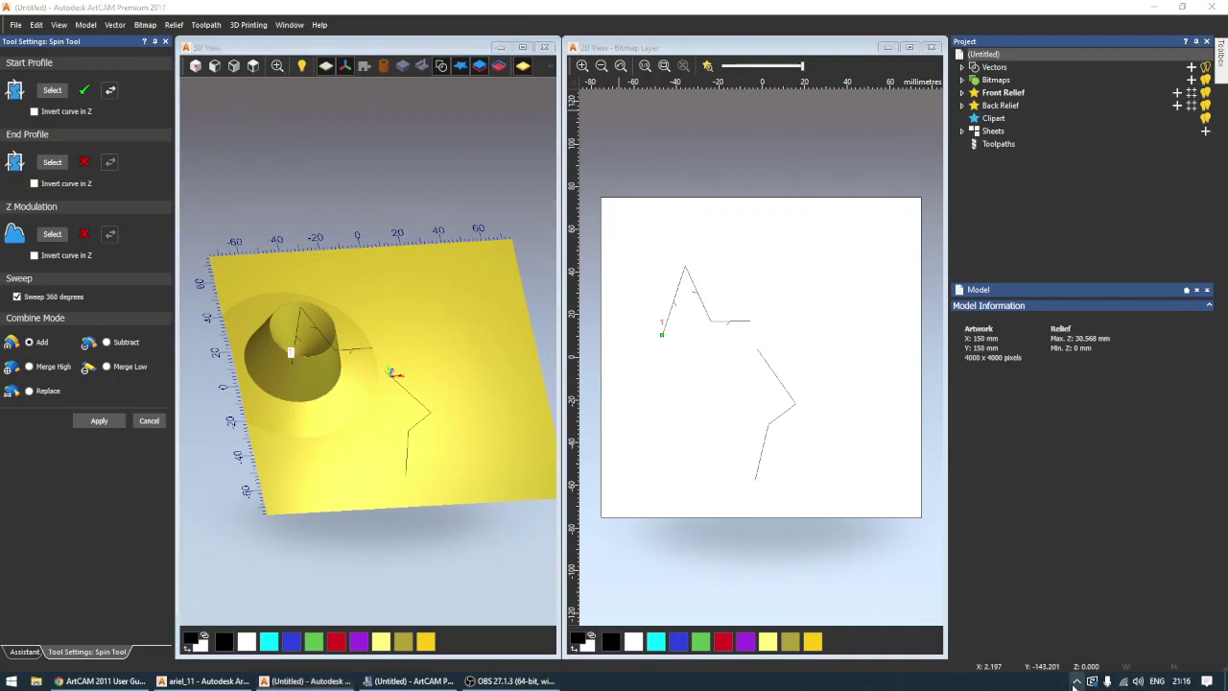
{"action": "right_click", "coordinate": [1077, 660]}
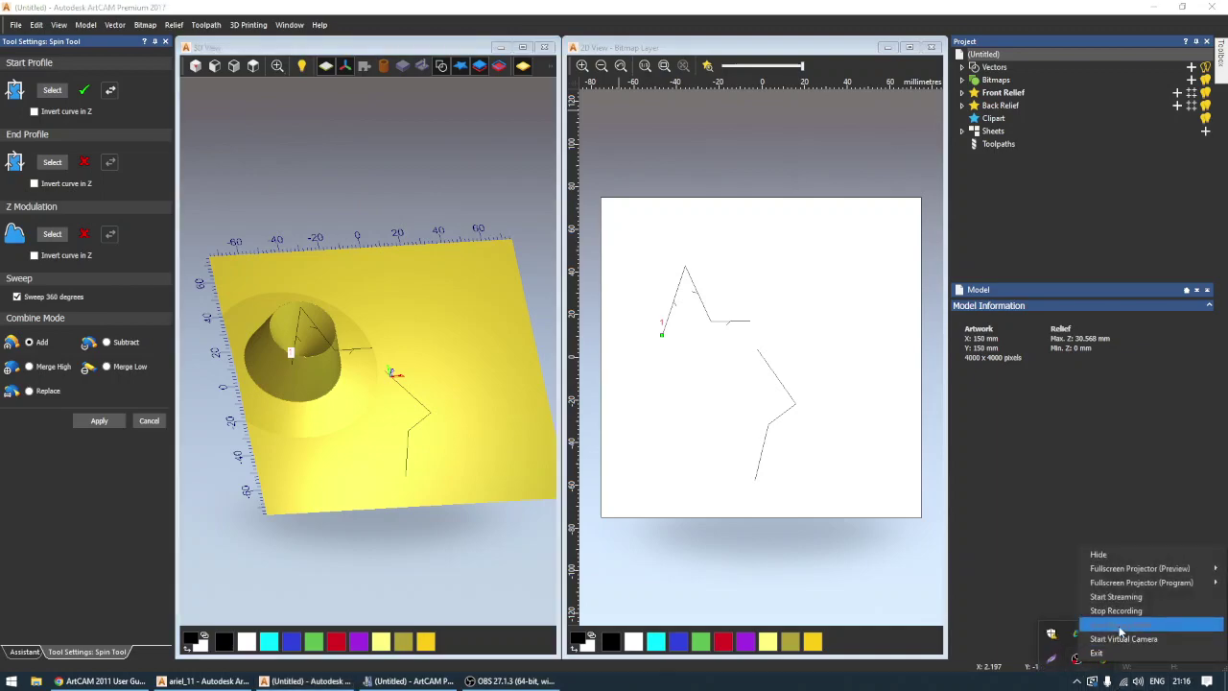